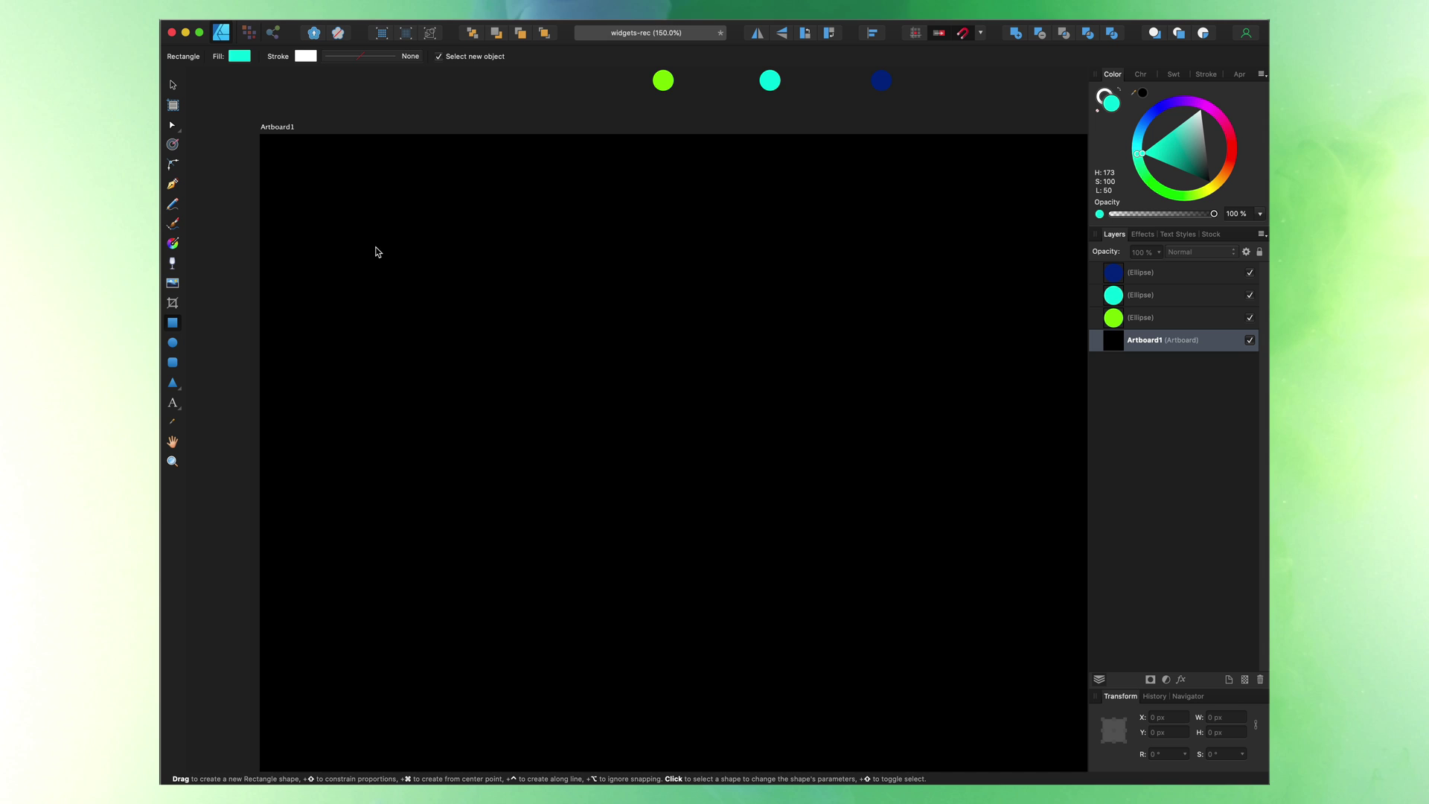
- Draw a rounded rectangle about 589 by 450 px on the artboard and give it a vertical linear gradient fill
key(m)
drag(364, 236, 663, 459)
key(g)
drag(512, 230, 513, 459)
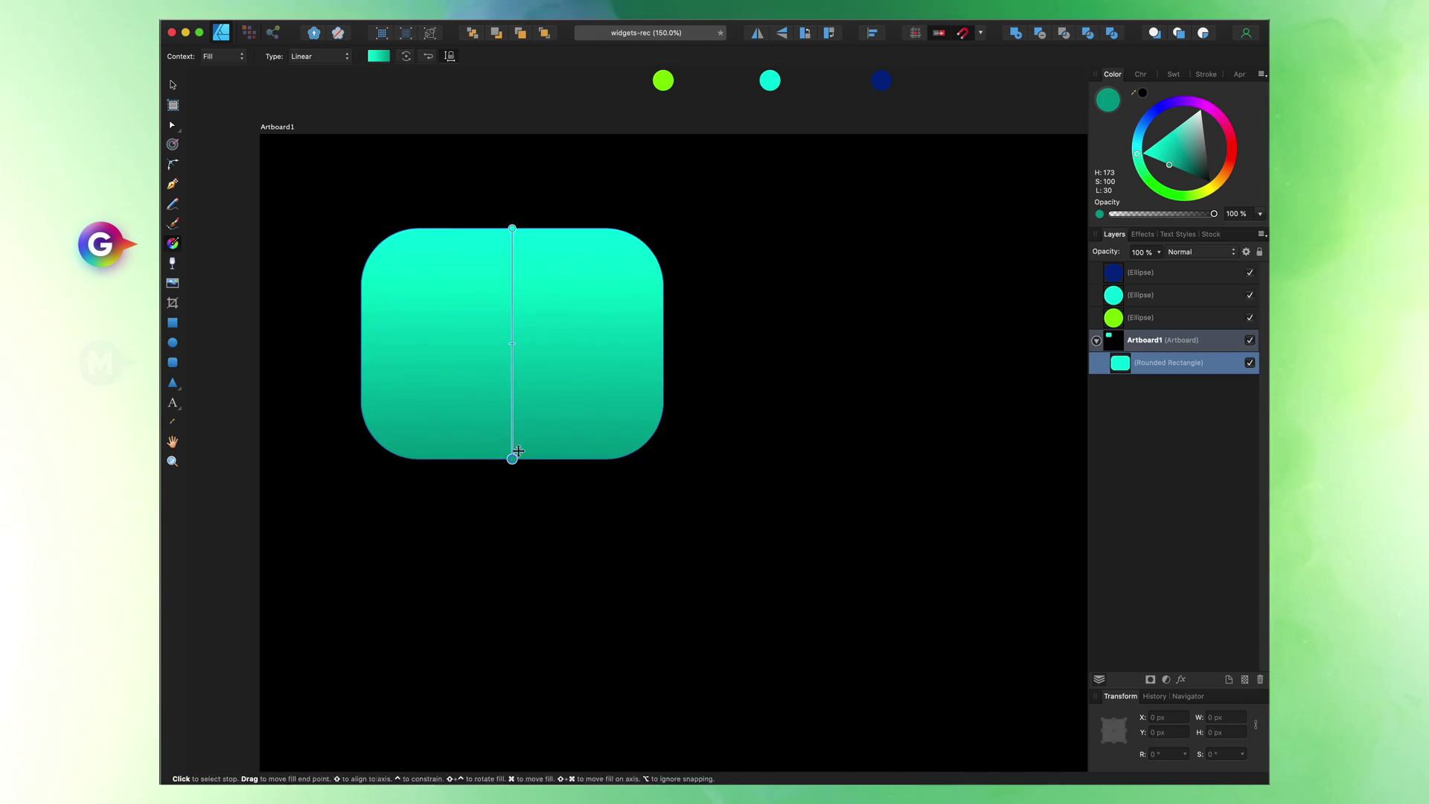
- Recolour the rectangle's gradient to run from black at the top to dark grey at the bottom, with 16% corners
mouse_move(1197, 156)
mouse_down()
mouse_move(1230, 215)
mouse_move(1188, 157)
mouse_move(1211, 174)
mouse_up()
click(512, 460)
scroll(768, 356, up, 1)
key(v)
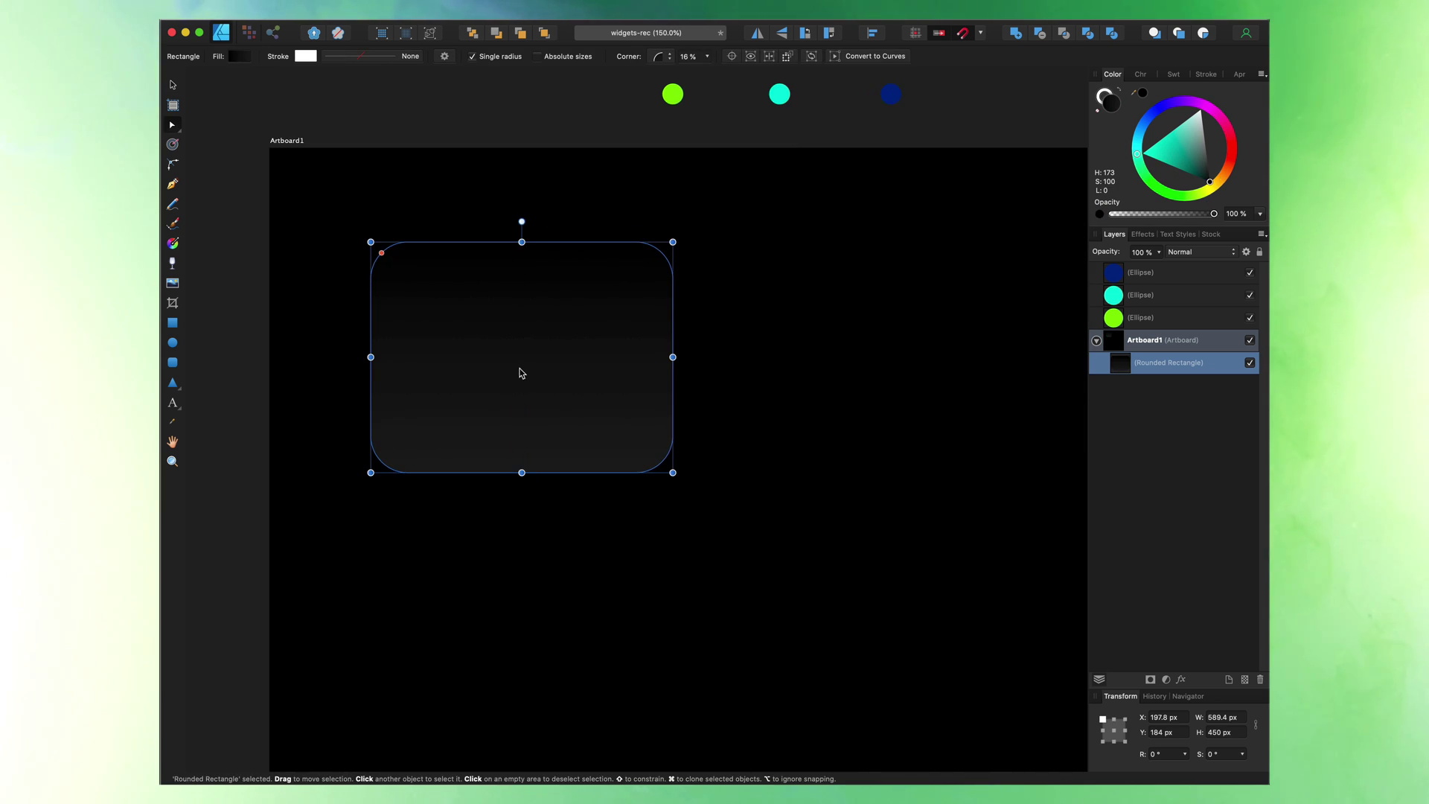
- Duplicate the rounded rectangle, then shrink the copy and place it in the middle of the original
key(super+j)
drag(673, 242, 561, 305)
drag(529, 382, 631, 357)
- Redraw the inner rectangle's vertical fill gradient and make its colour stops black
key(g)
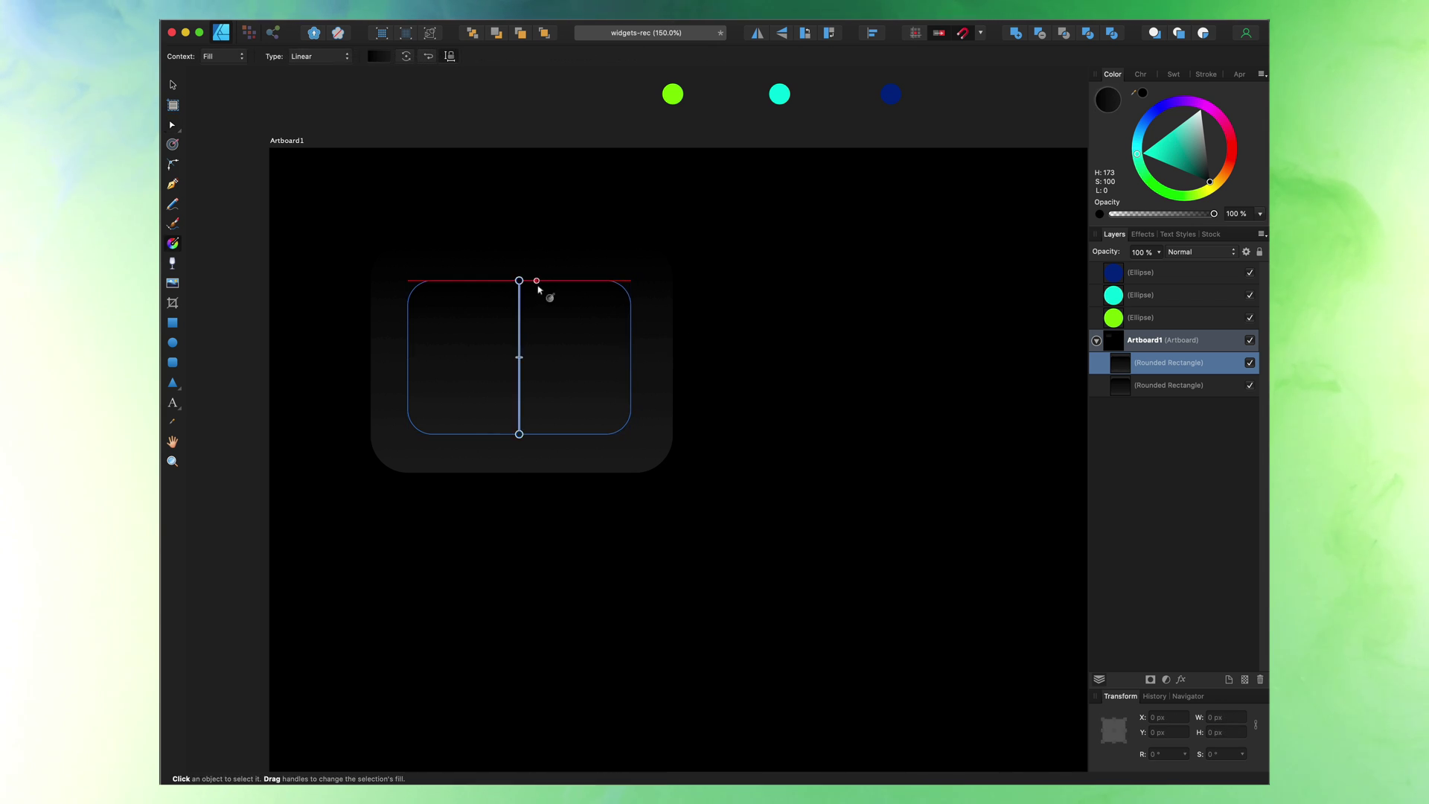
drag(538, 286, 539, 436)
drag(1195, 174, 1215, 183)
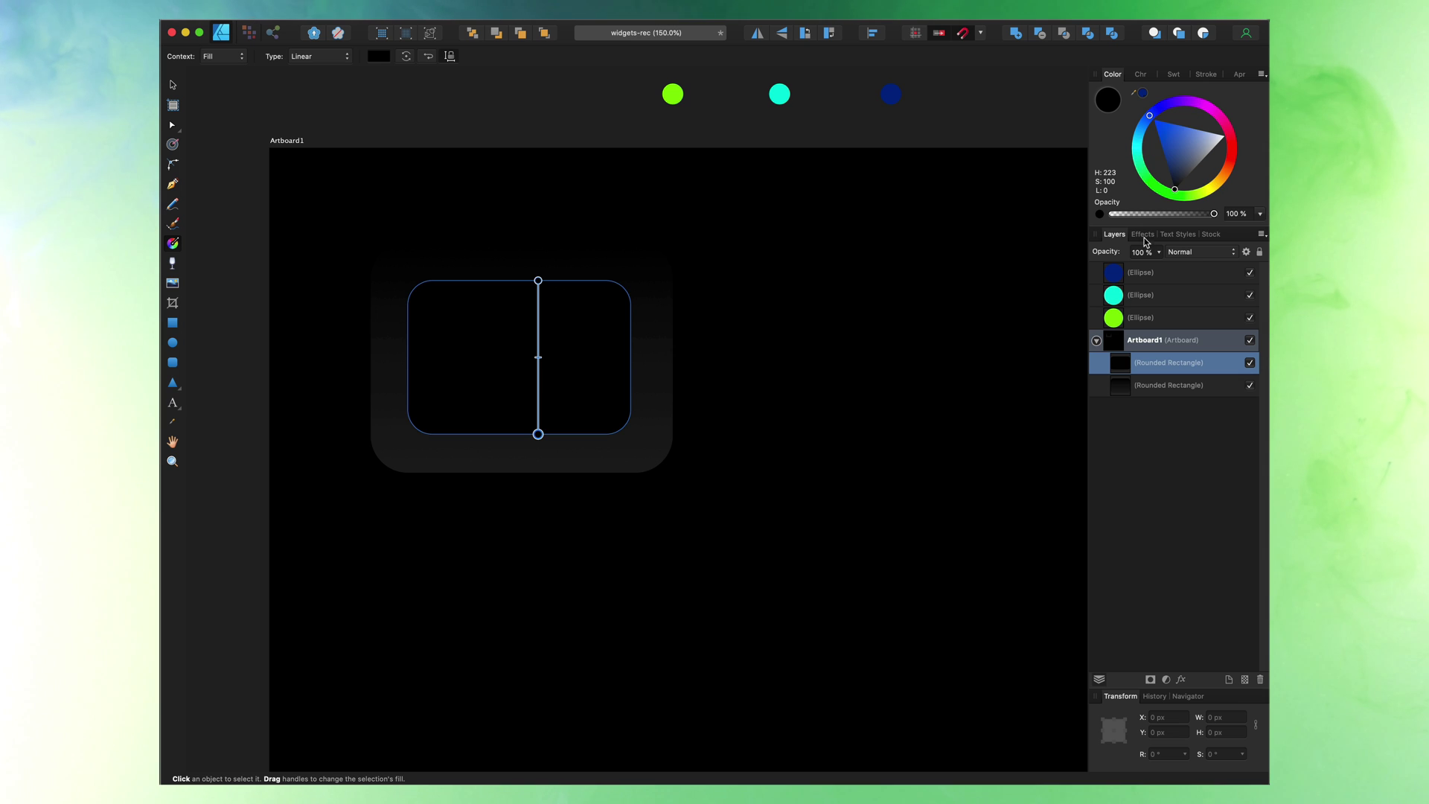
- Apply a 14.6 px Gaussian Blur to the inner rectangle and fade its top gradient stop to 0% opacity
click(1144, 237)
click(1112, 272)
drag(1125, 302, 1171, 302)
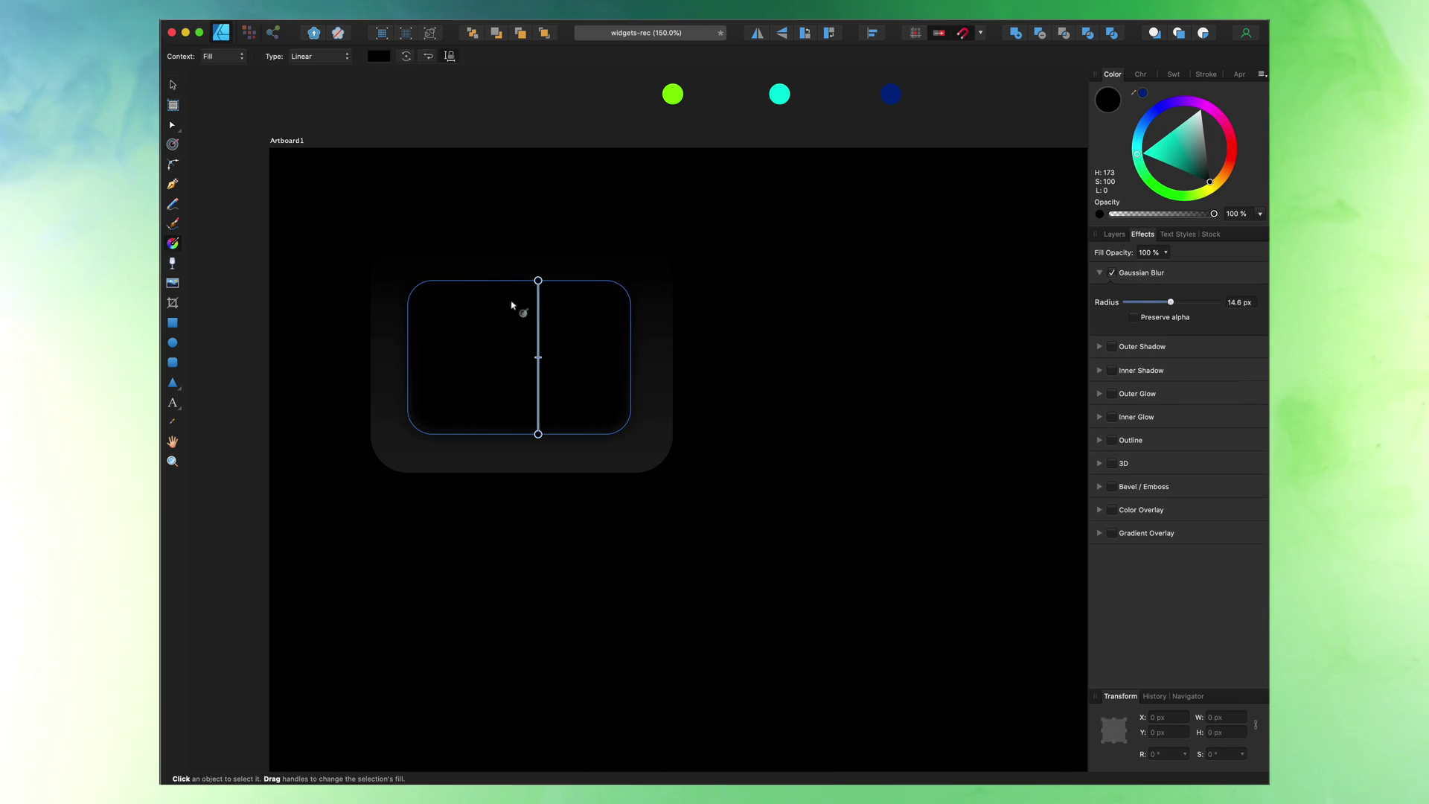
click(538, 281)
drag(1214, 214, 966, 216)
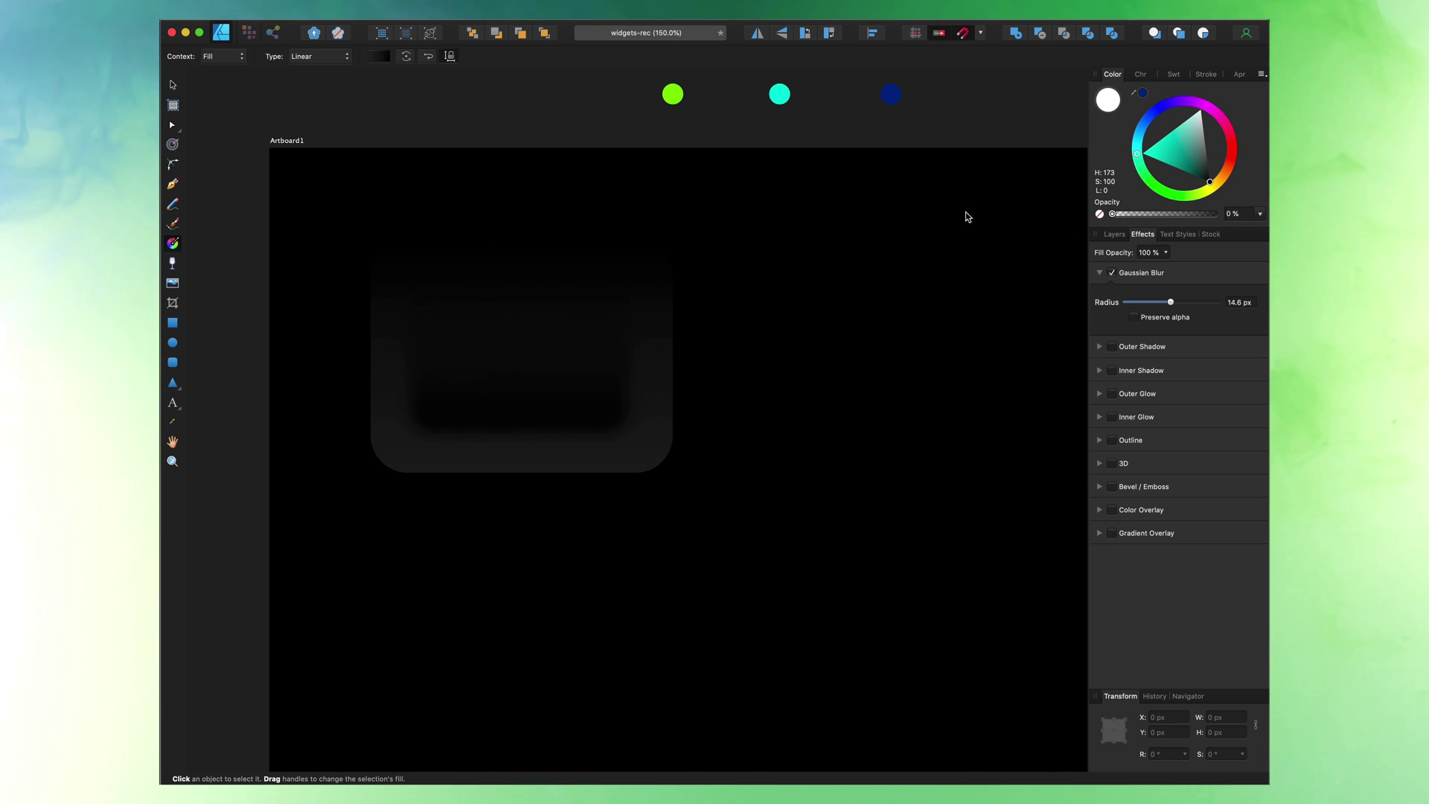
key(v)
click(752, 341)
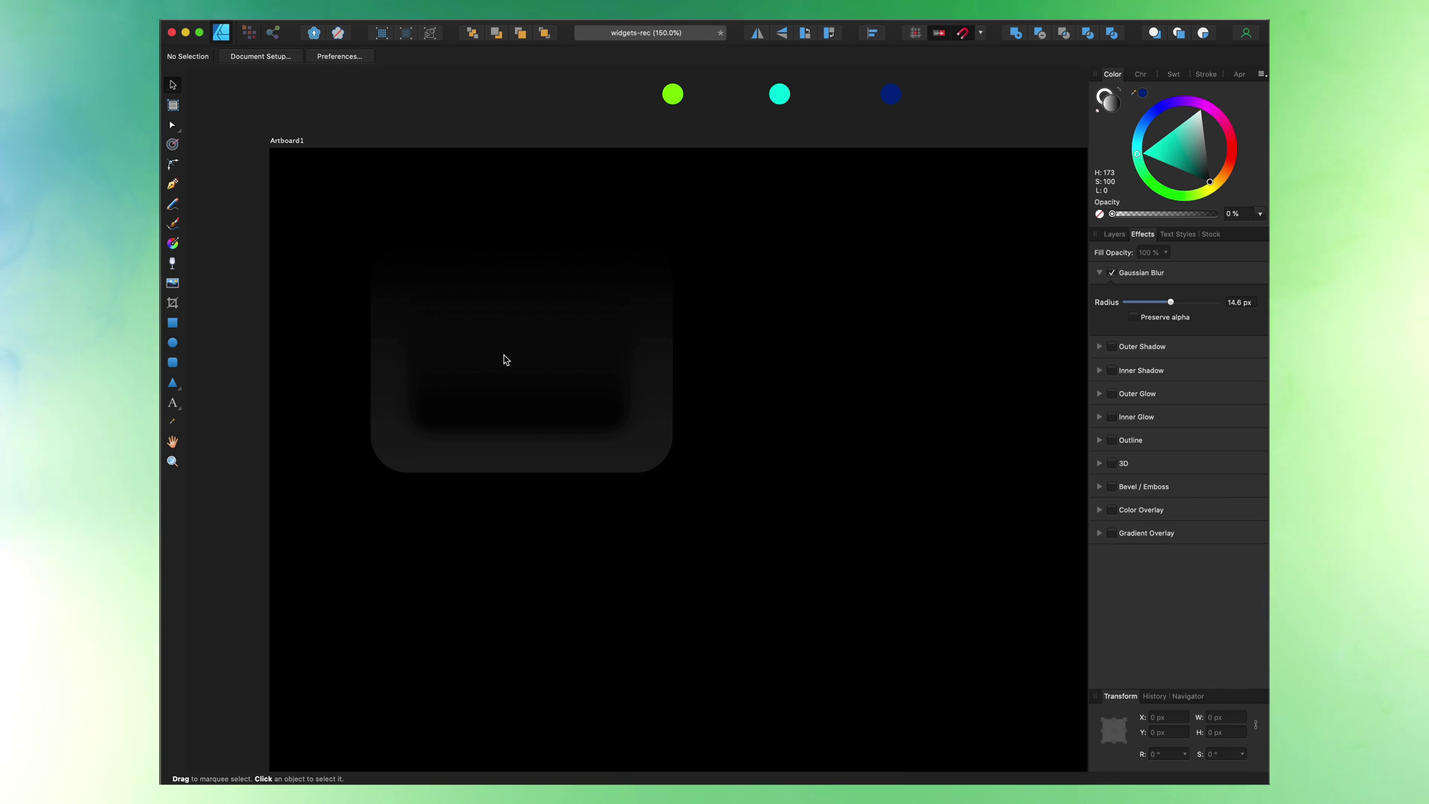
- Give the outer rounded rectangle a 1 px white stroke
click(504, 357)
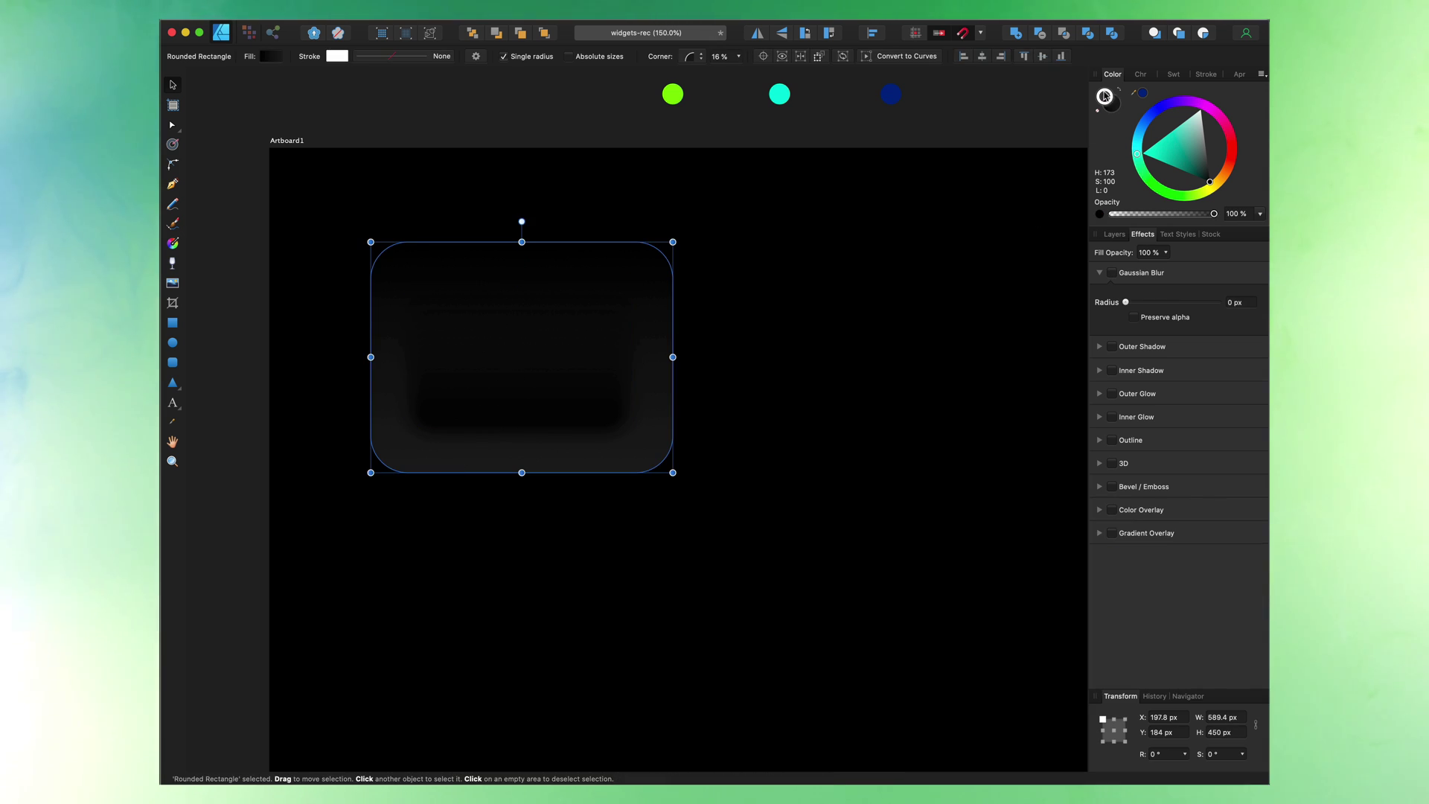
click(1105, 95)
click(894, 343)
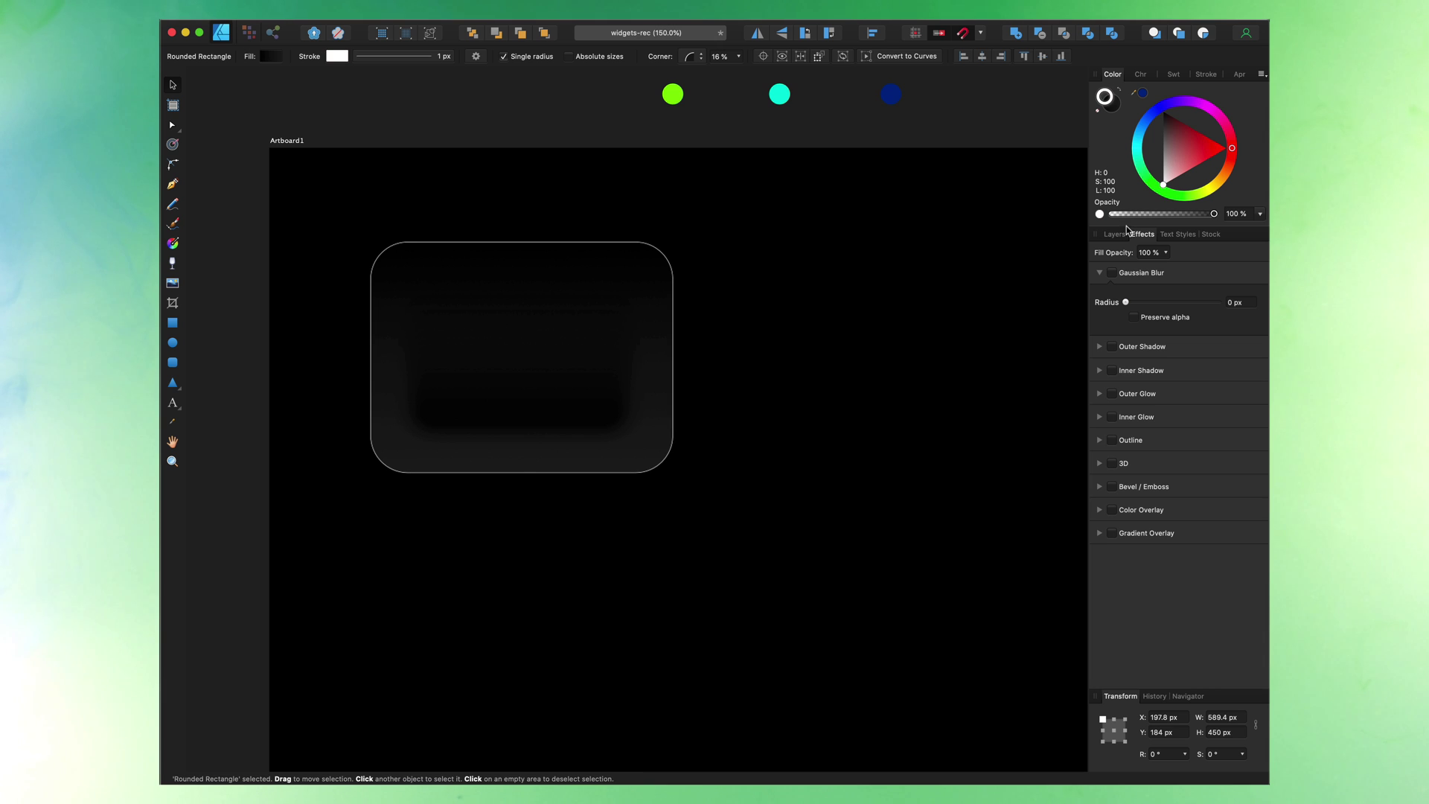
- Add a white "month" text label near the card's upper-left corner in Avenir Book at 33.2 px
click(172, 402)
drag(408, 275, 442, 295)
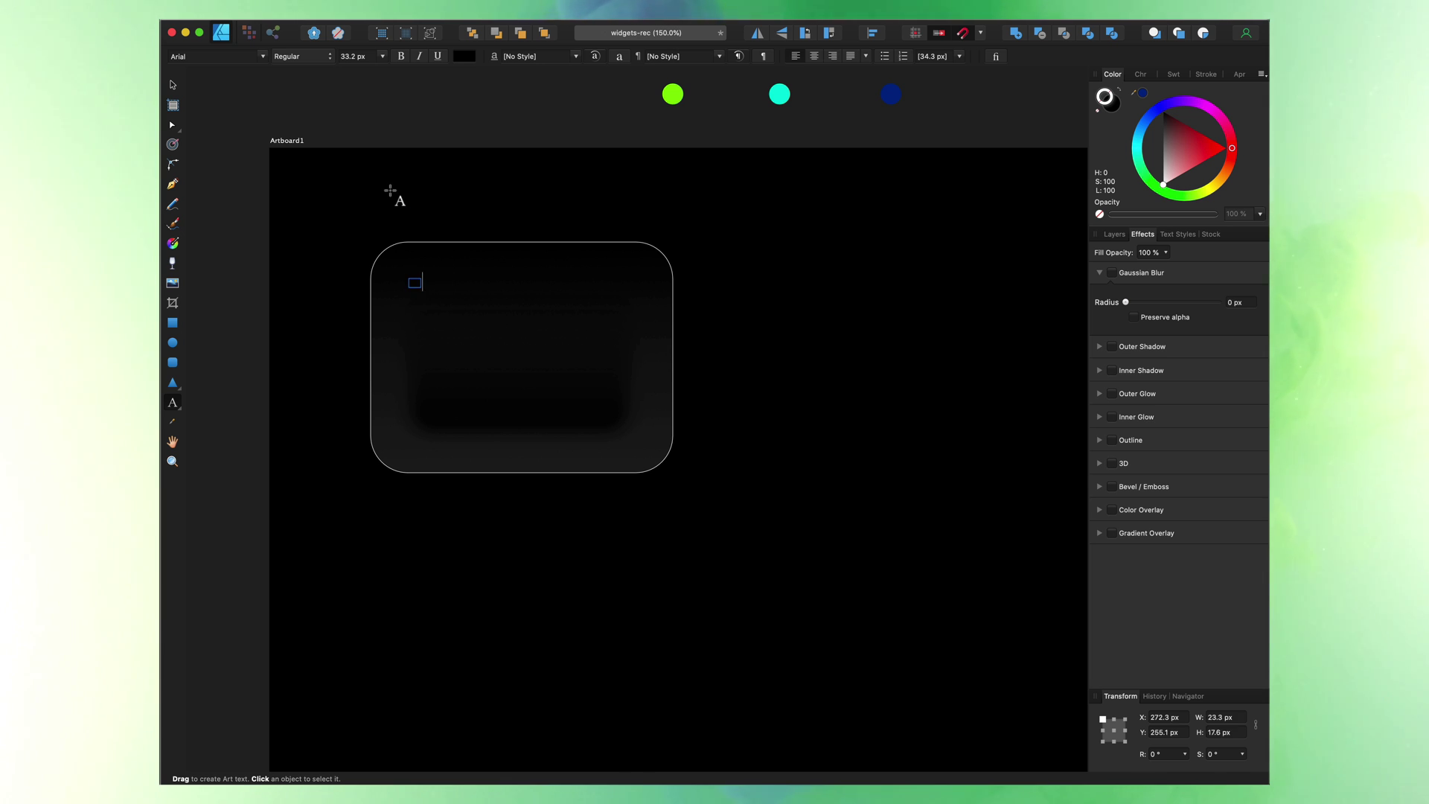
key(Escape)
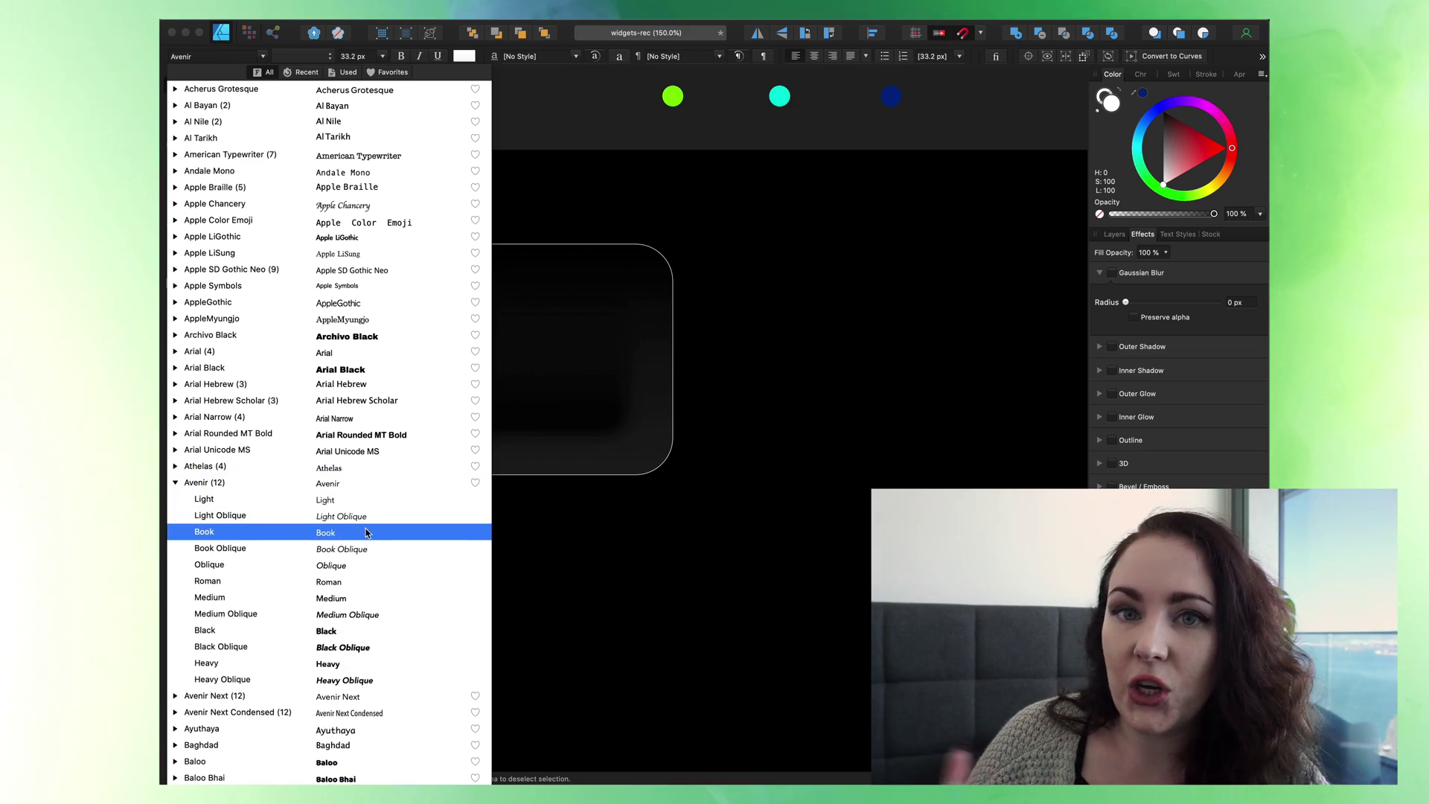
click(366, 532)
key(Escape)
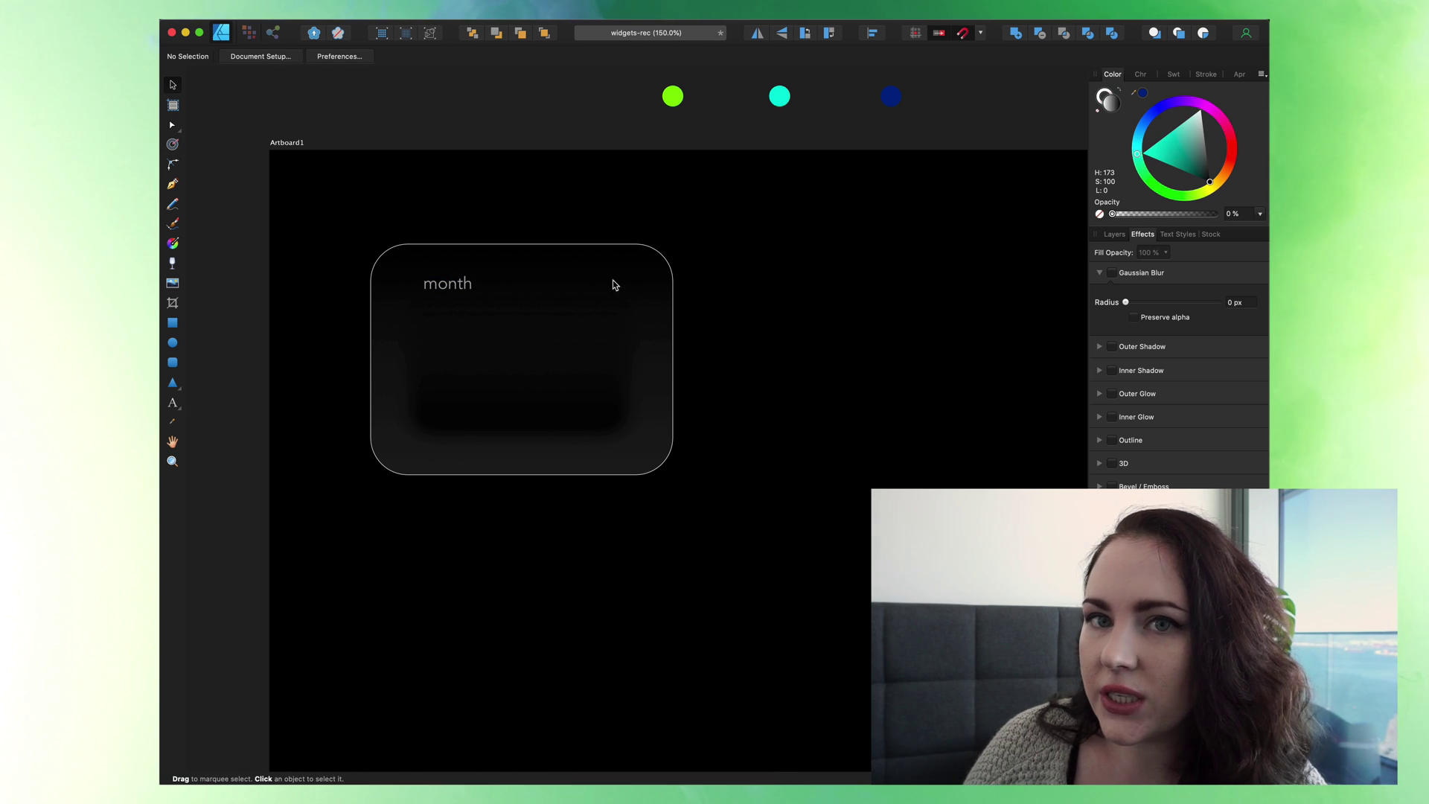
- Copy the month label to the card's lower part as small date labels reading 7/1 and 7/15 at 53% opacity
mouse_move(456, 291)
mouse_down()
mouse_move(457, 428)
mouse_move(500, 422)
mouse_move(470, 420)
mouse_up()
double_click(452, 423)
text(7/1)
click(172, 85)
click(445, 422)
double_click(495, 422)
text(5)
click(173, 85)
shift+click(435, 422)
- Spread the date labels along the card's lower edge at 15.9 px and add a third one reading 7/30
key(super+plus)
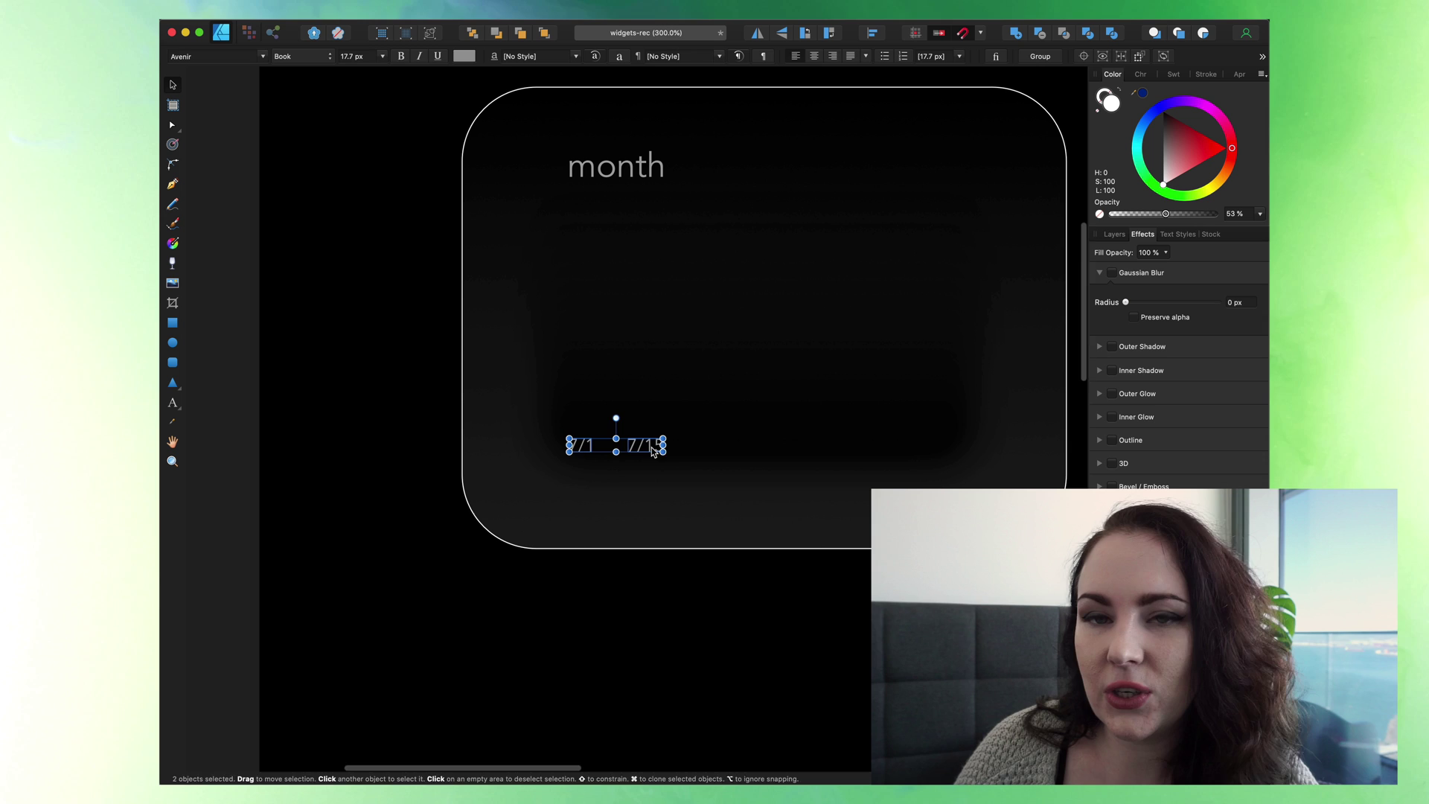
drag(663, 439, 968, 447)
click(640, 447)
double_click(968, 447)
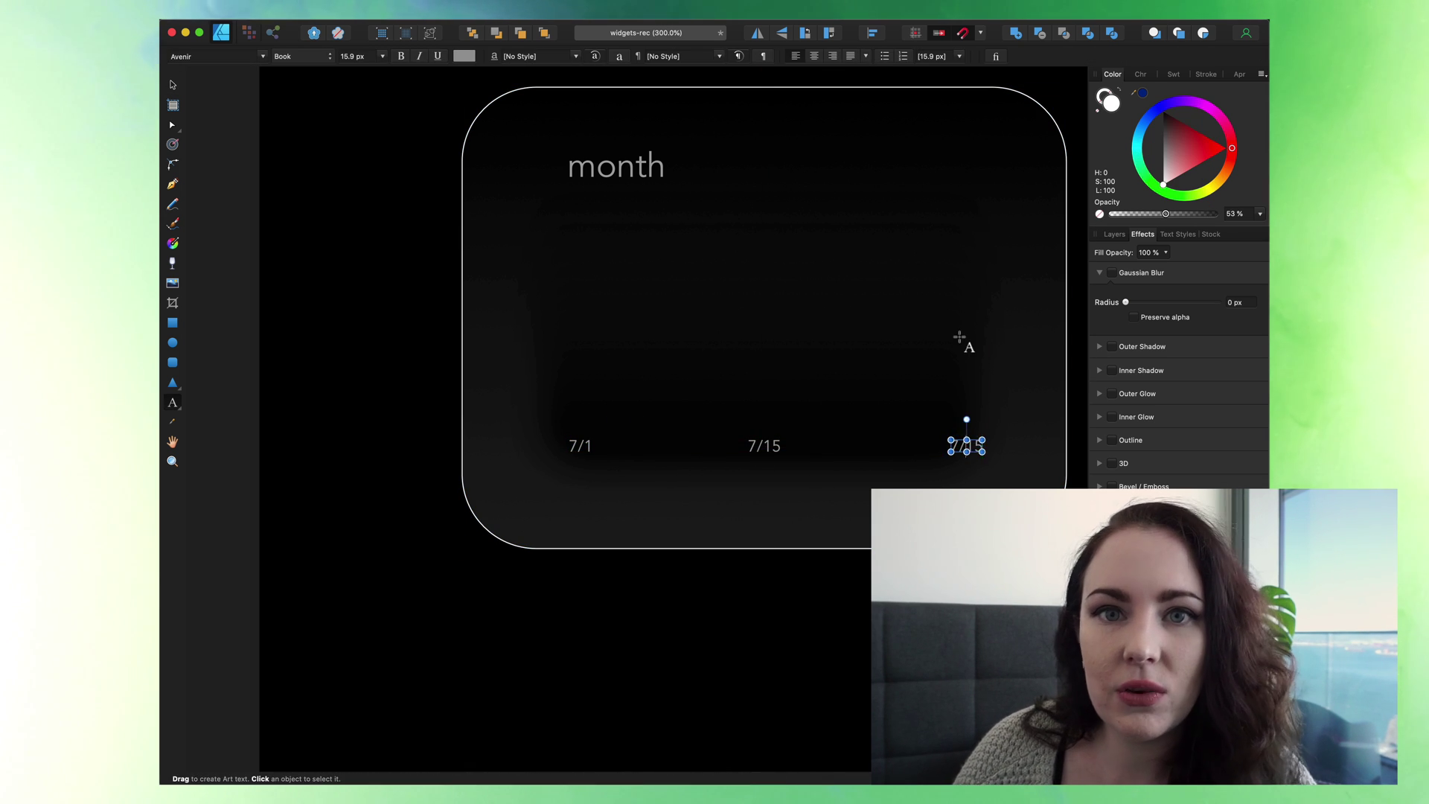
key(BackSpace)
key(BackSpace)
text(31)
- Centre the three date labels together horizontally within the card and lower their opacity
click(173, 85)
scroll(581, 447, up, 2)
click(500, 520)
shift+click(684, 520)
shift+click(886, 520)
drag(886, 520, 874, 519)
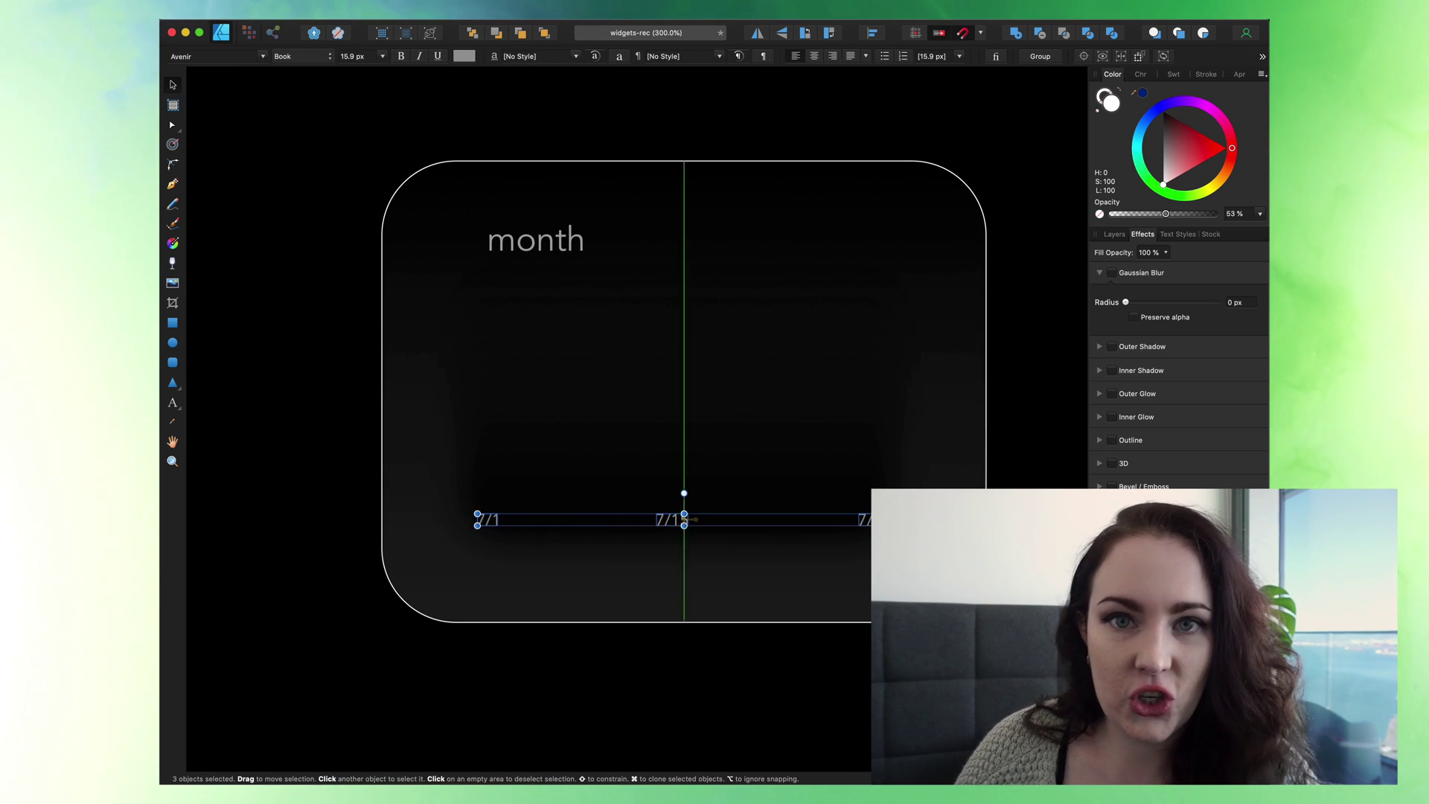
drag(1166, 213, 1137, 216)
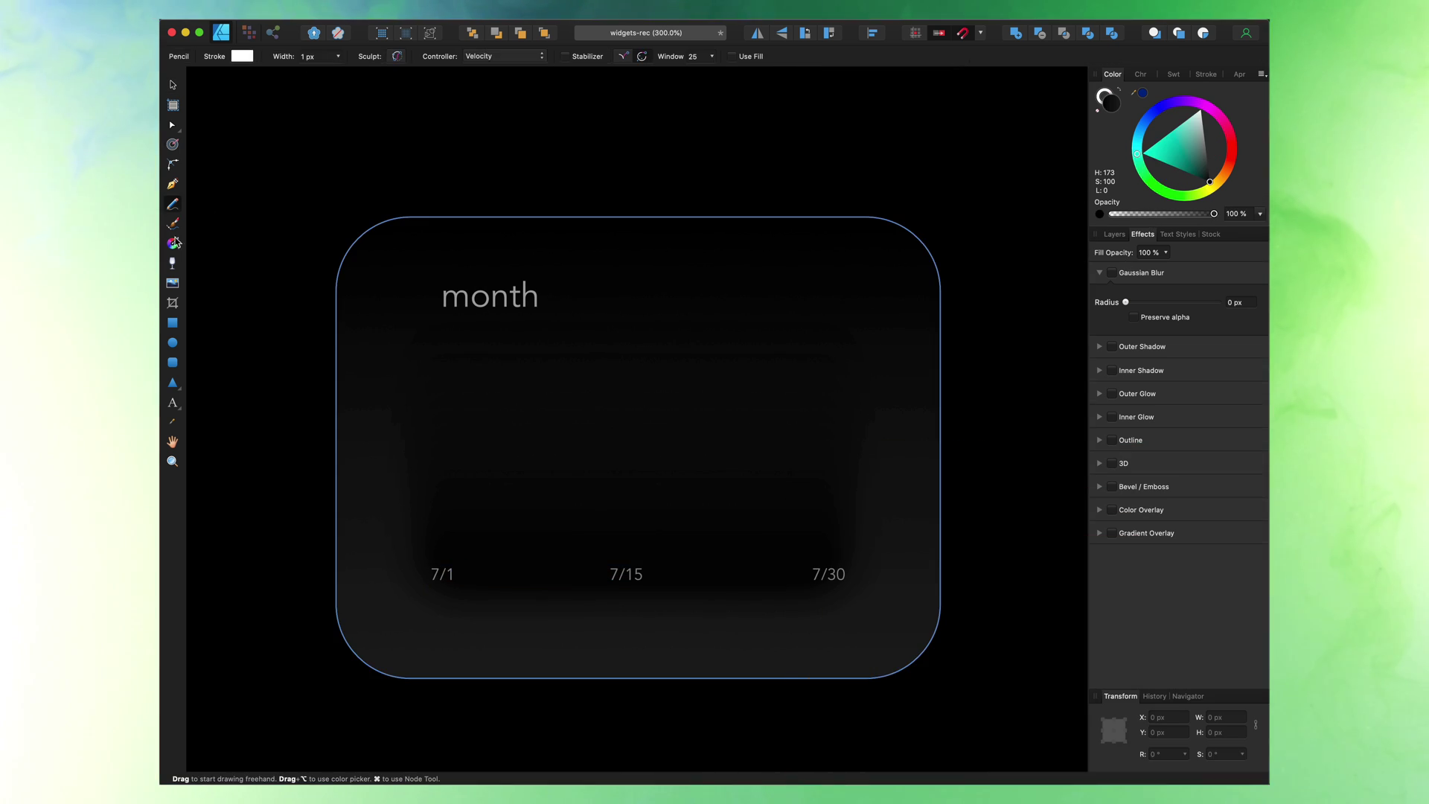
- Draw a smooth six-node wavy graph line with the Pen tool above the date labels, from 7/1 to 7/30
key(p)
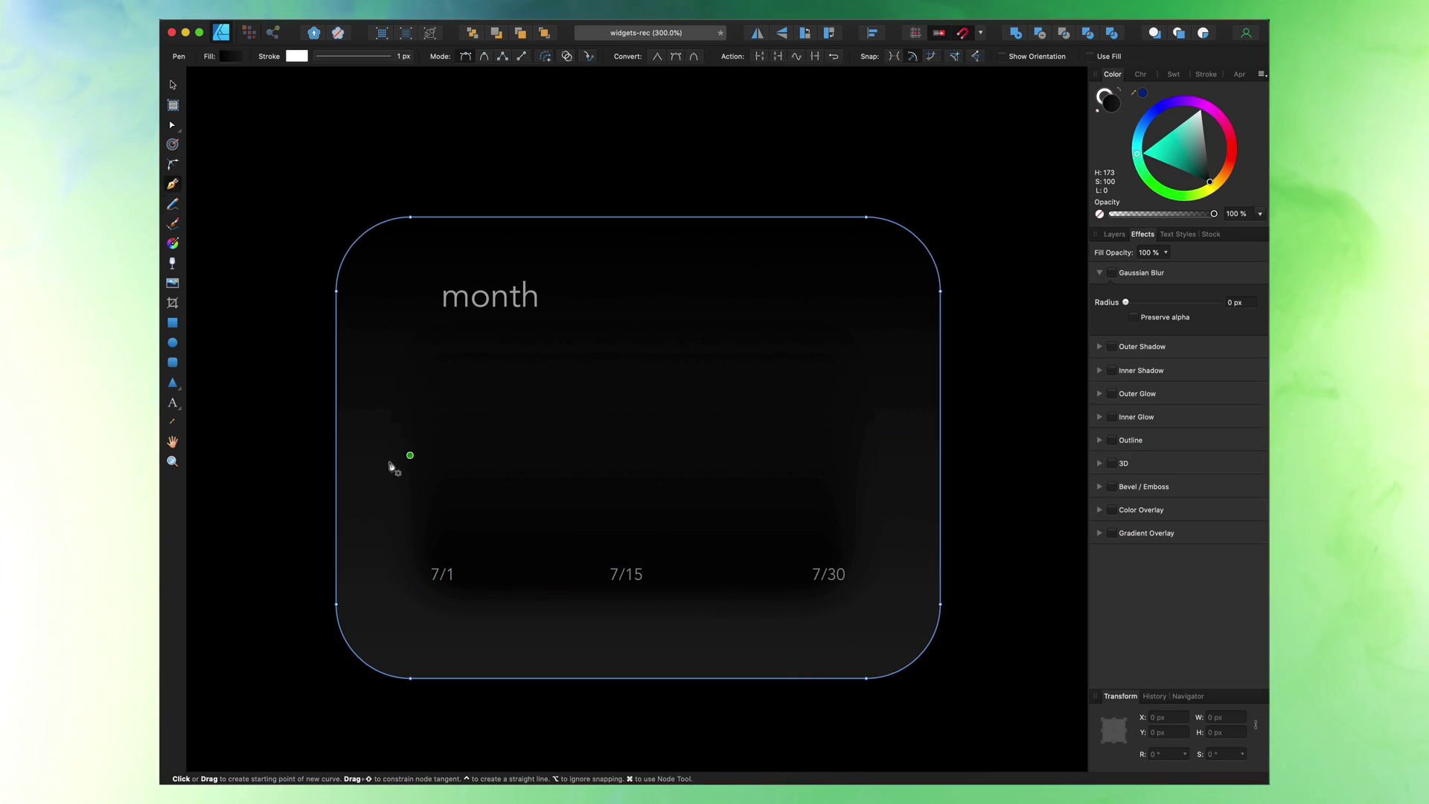
drag(432, 499, 462, 512)
drag(527, 474, 561, 430)
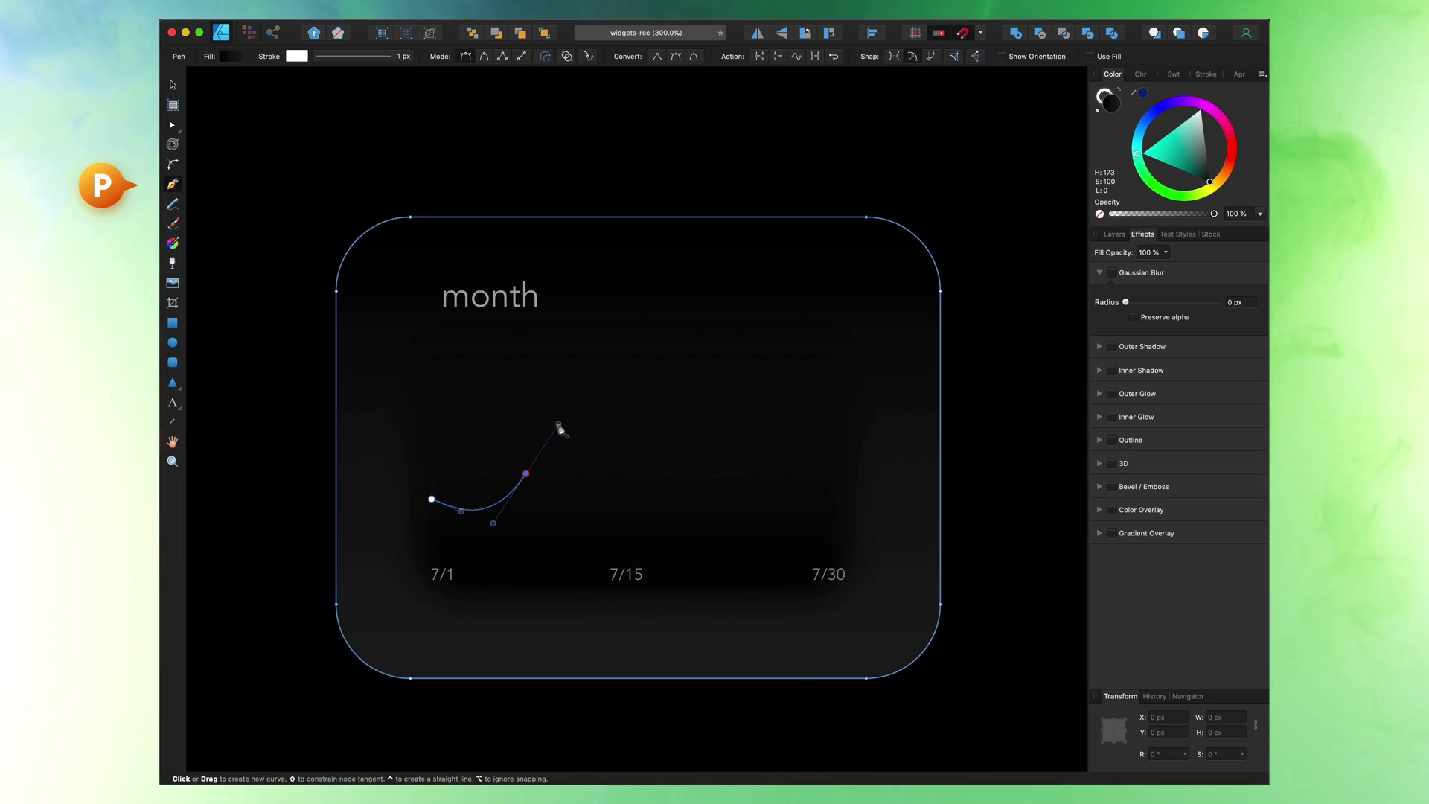
drag(633, 462, 680, 517)
drag(724, 471, 741, 461)
drag(768, 476, 783, 496)
drag(856, 458, 890, 408)
- Reshape the right end of the graph curve by moving its last node downward
key(a)
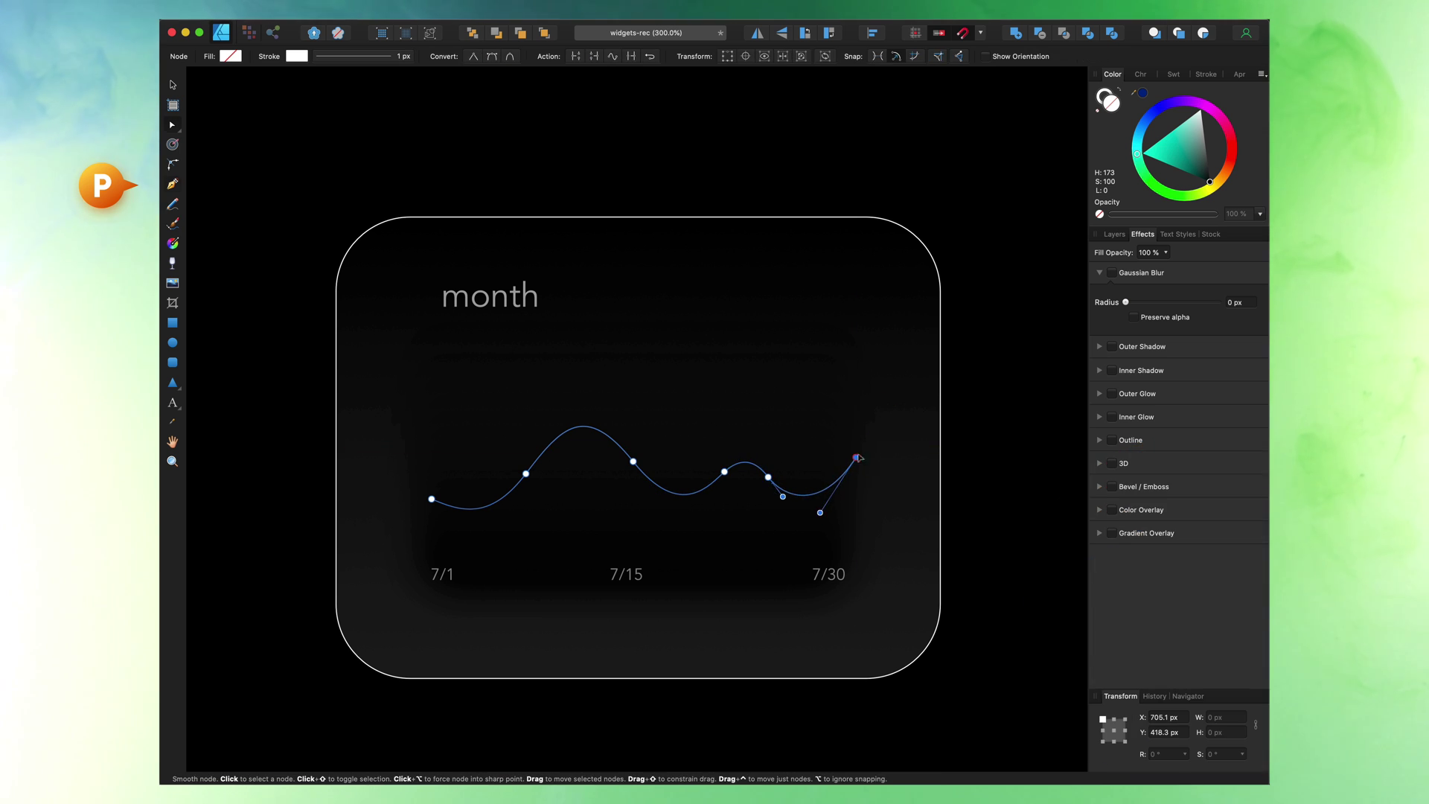
drag(859, 457, 789, 502)
key(a)
- Make the graph curve's stroke colour active for editing
scroll(744, 356, up, 1)
scroll(745, 356, left, 1)
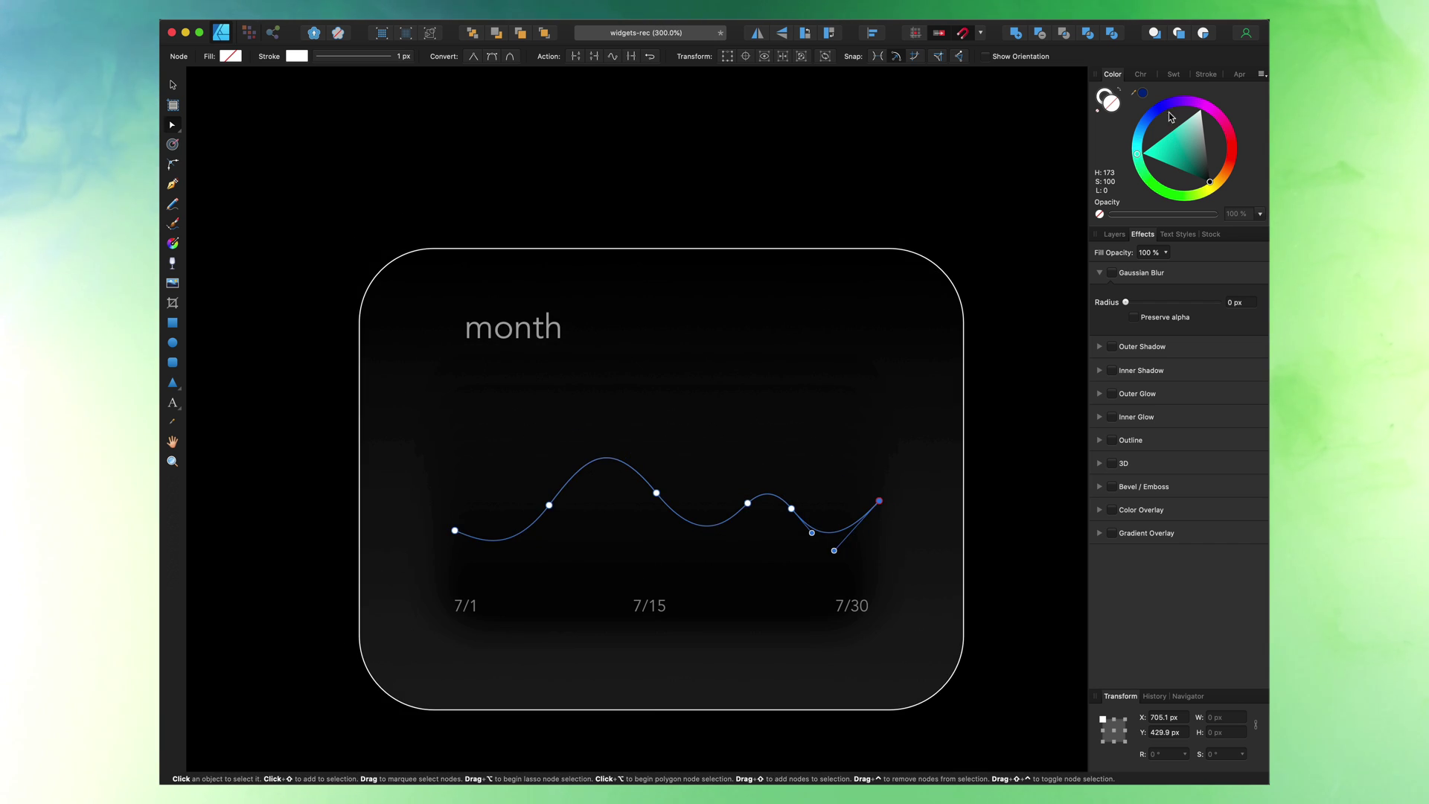
click(1104, 96)
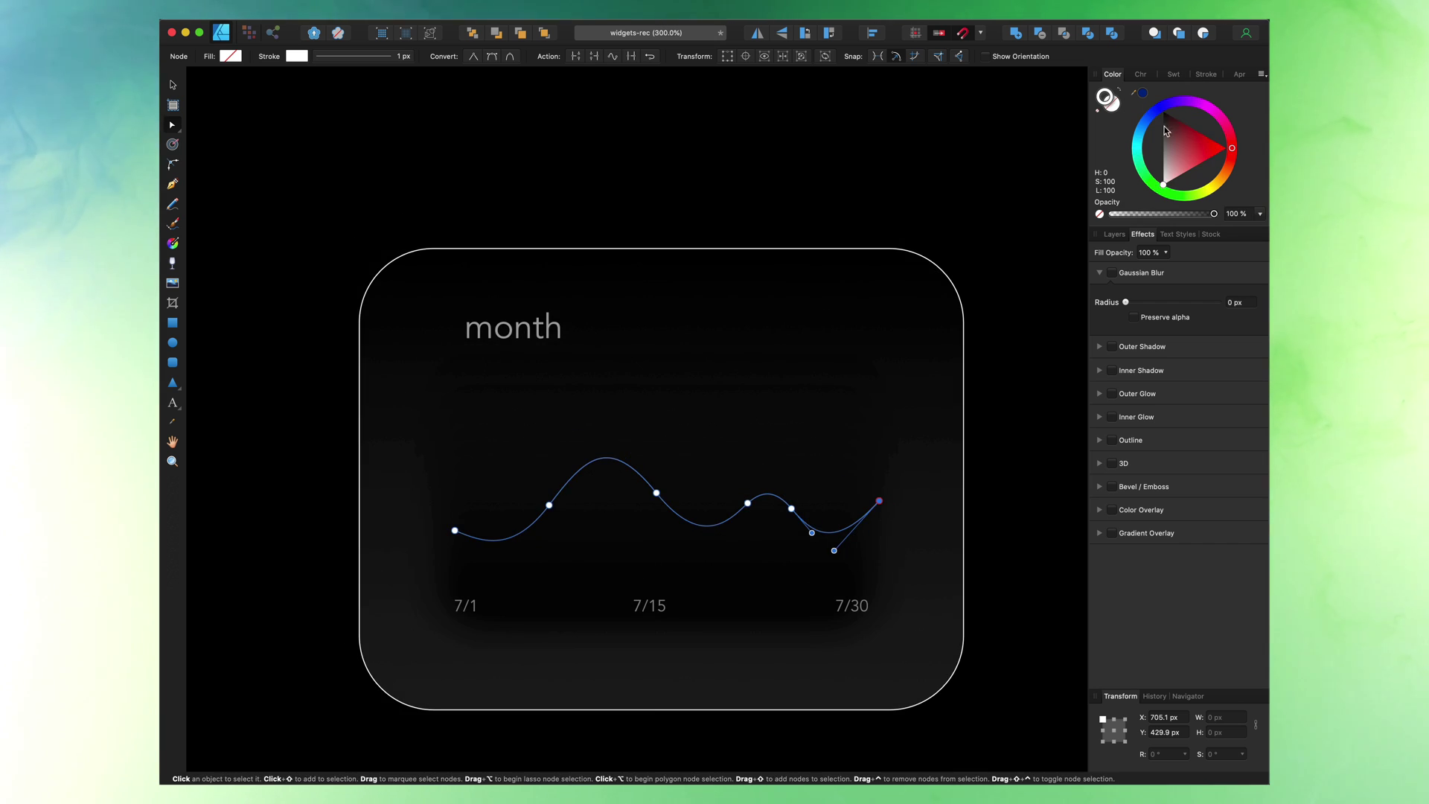
scroll(919, 211, up, 2)
scroll(919, 212, right, 1)
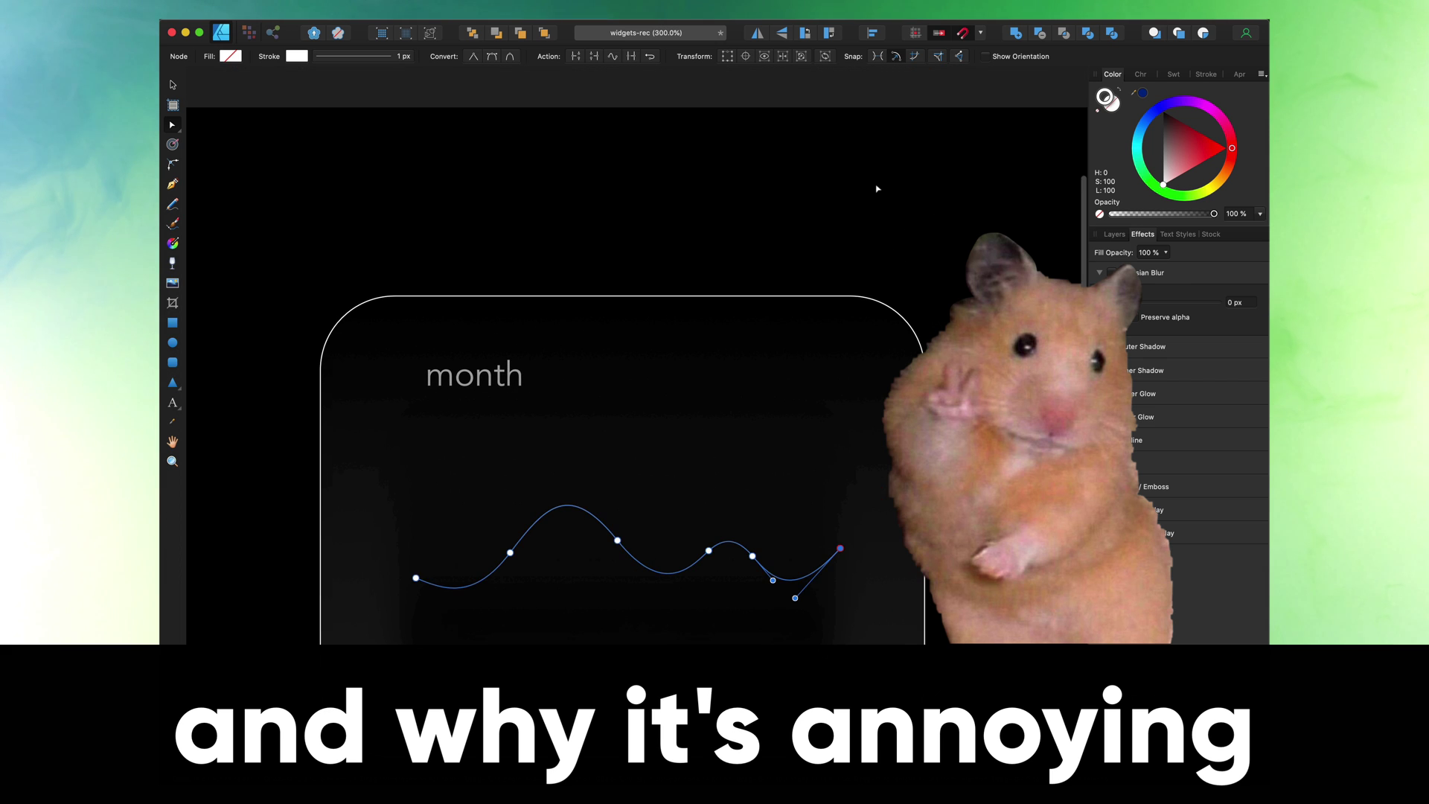
key(super+minus)
scroll(817, 298, up, 2)
scroll(817, 298, right, 1)
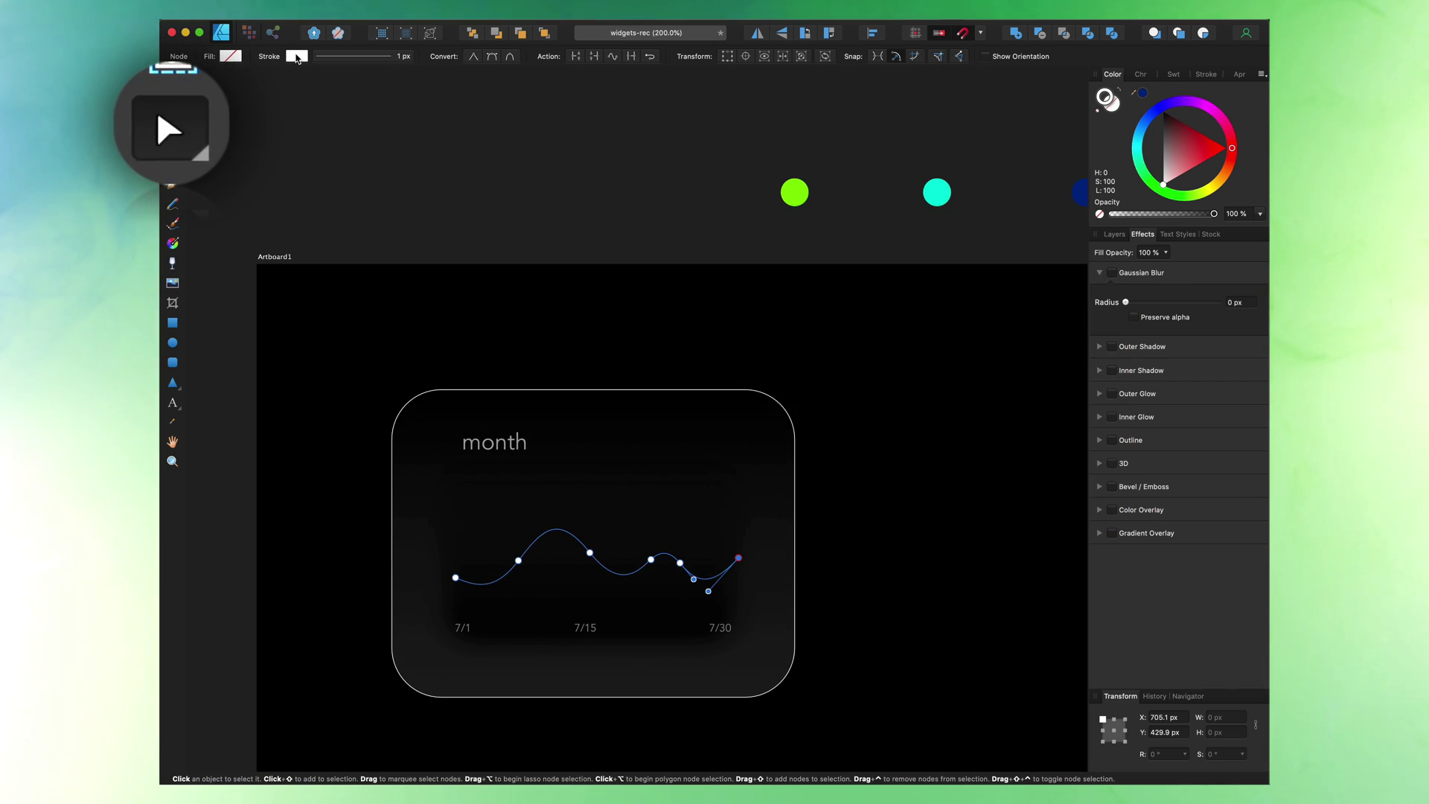
click(299, 58)
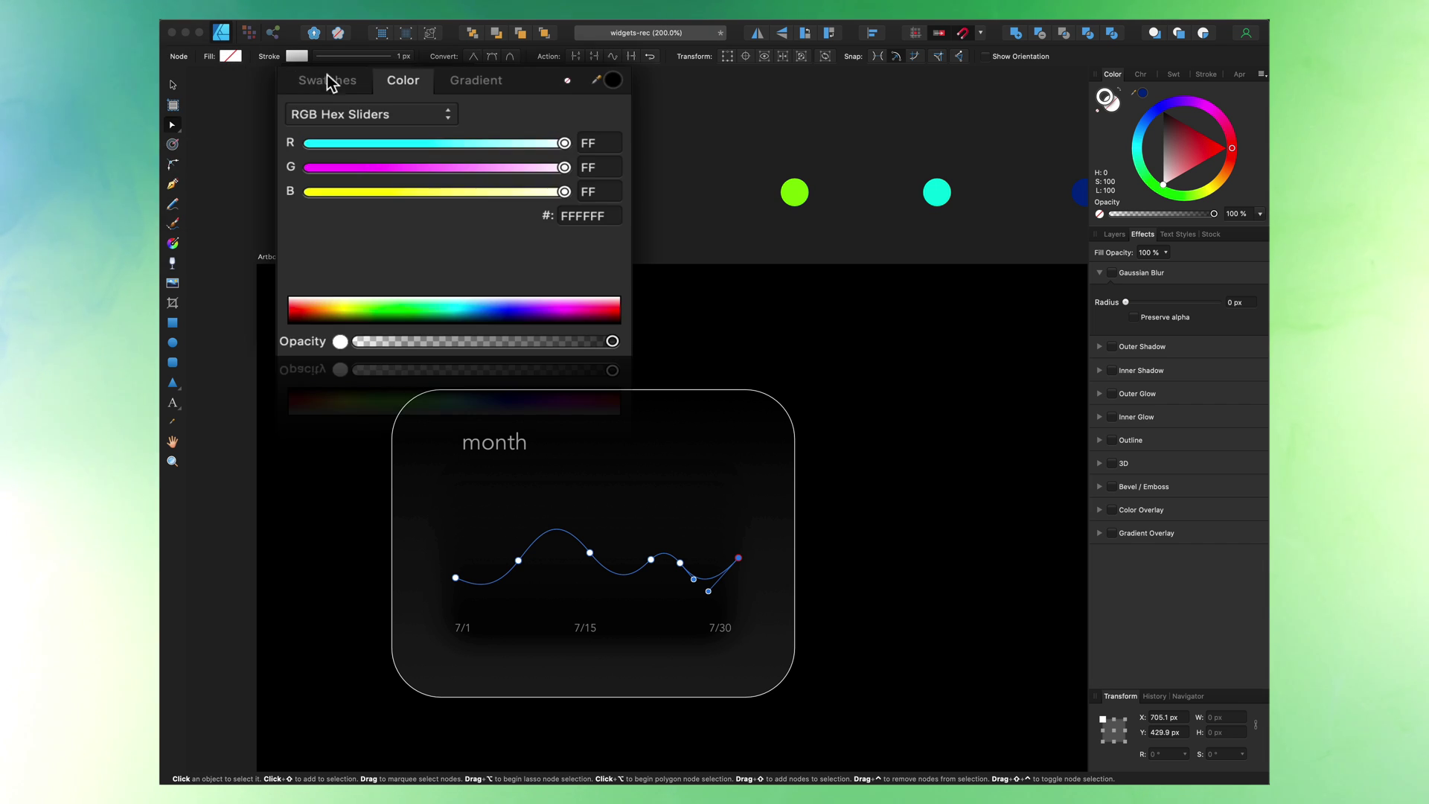
click(389, 72)
click(291, 150)
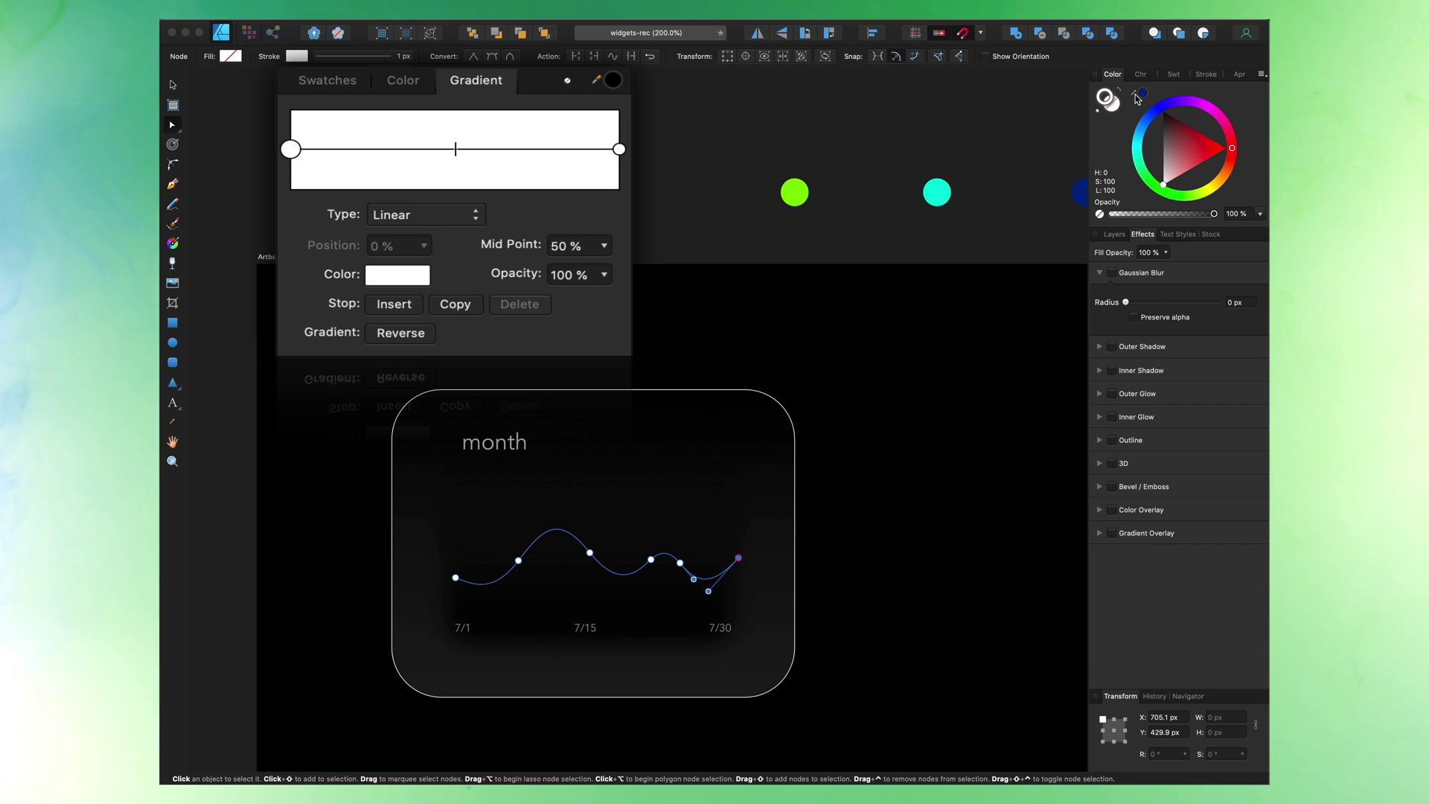
- Sample the bright green circle above the artboard and apply that colour to the graph curve's stroke
drag(1133, 92, 794, 192)
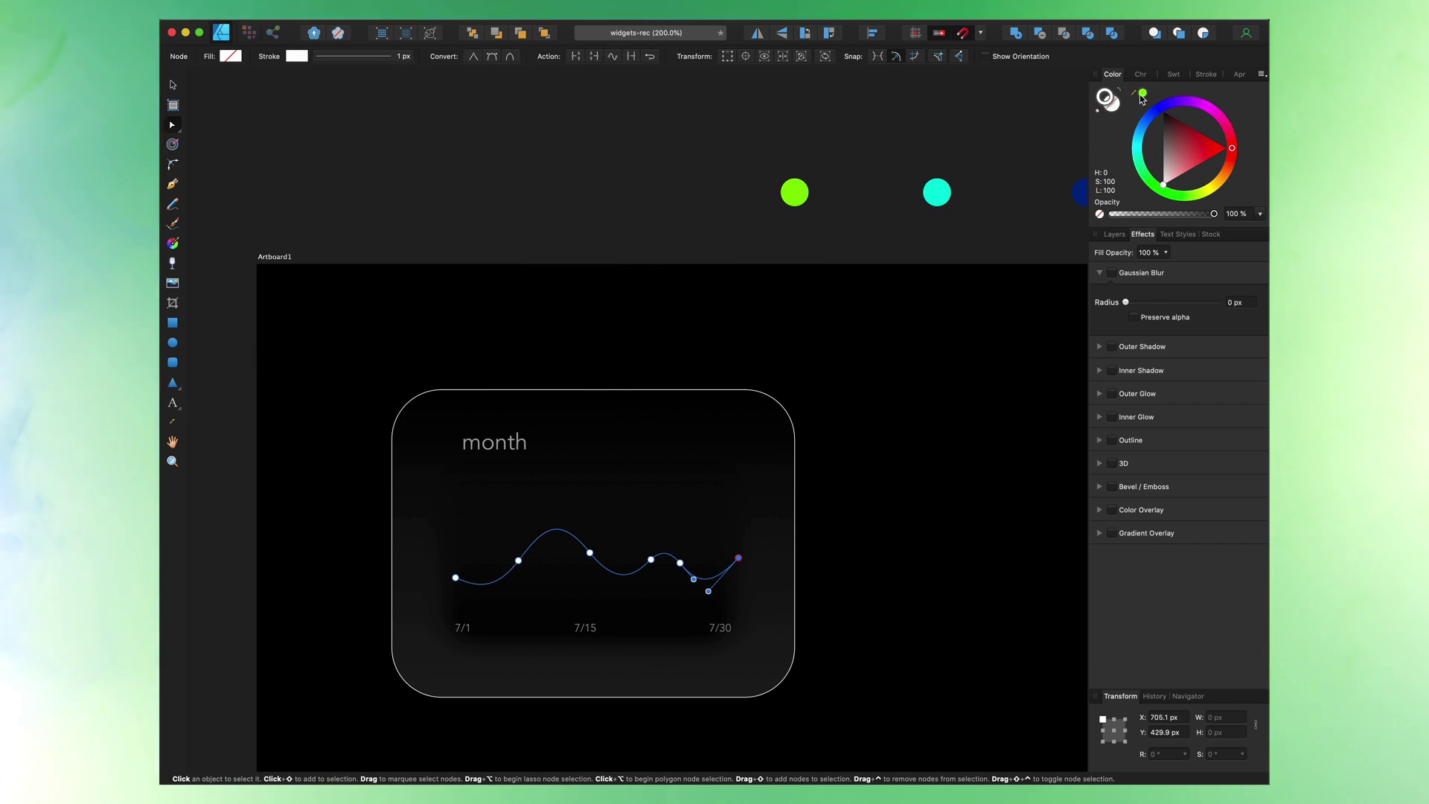
click(1143, 94)
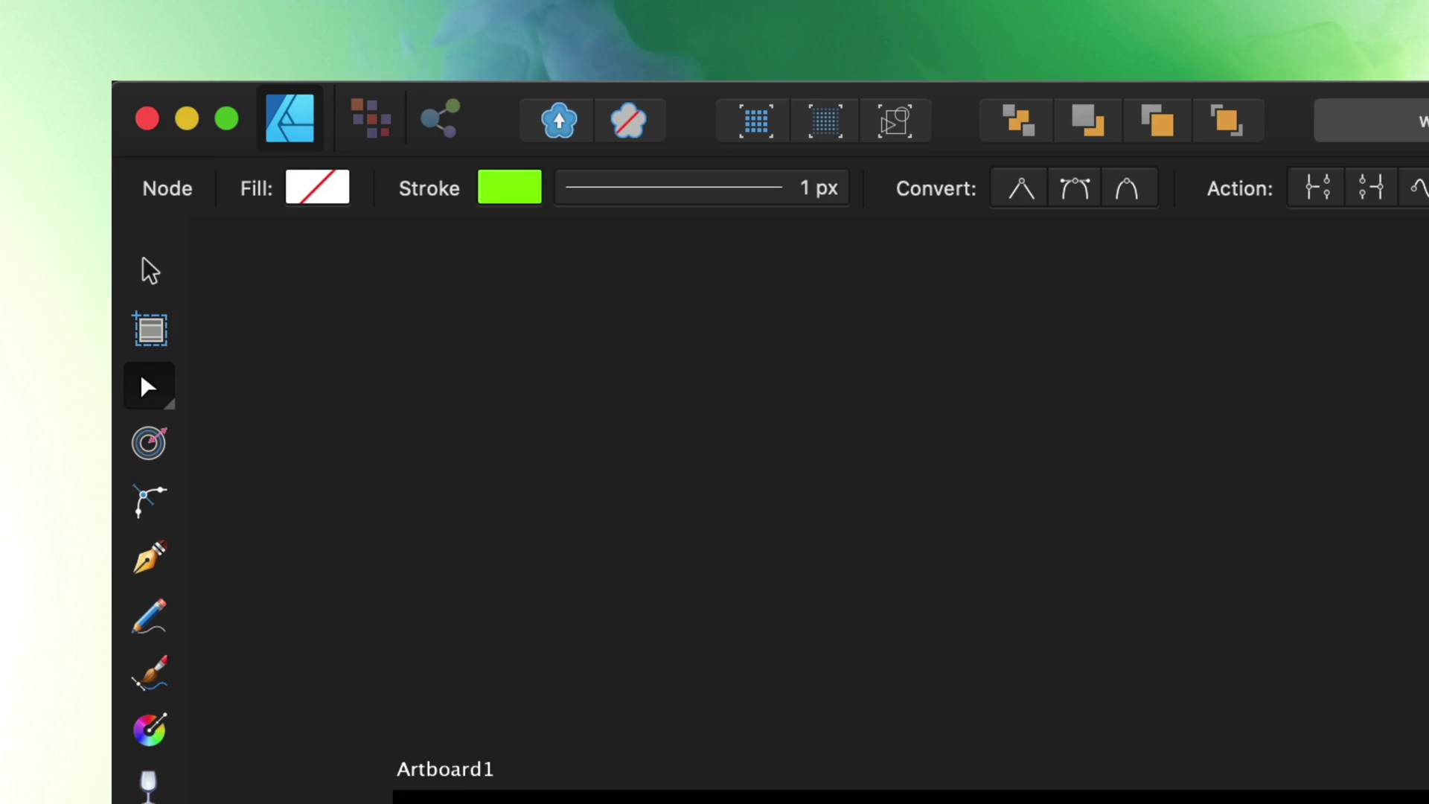
- Apply a horizontal linear gradient to the curve's stroke, running from the sampled turquoise at the left to green at the right
key(g)
click(328, 212)
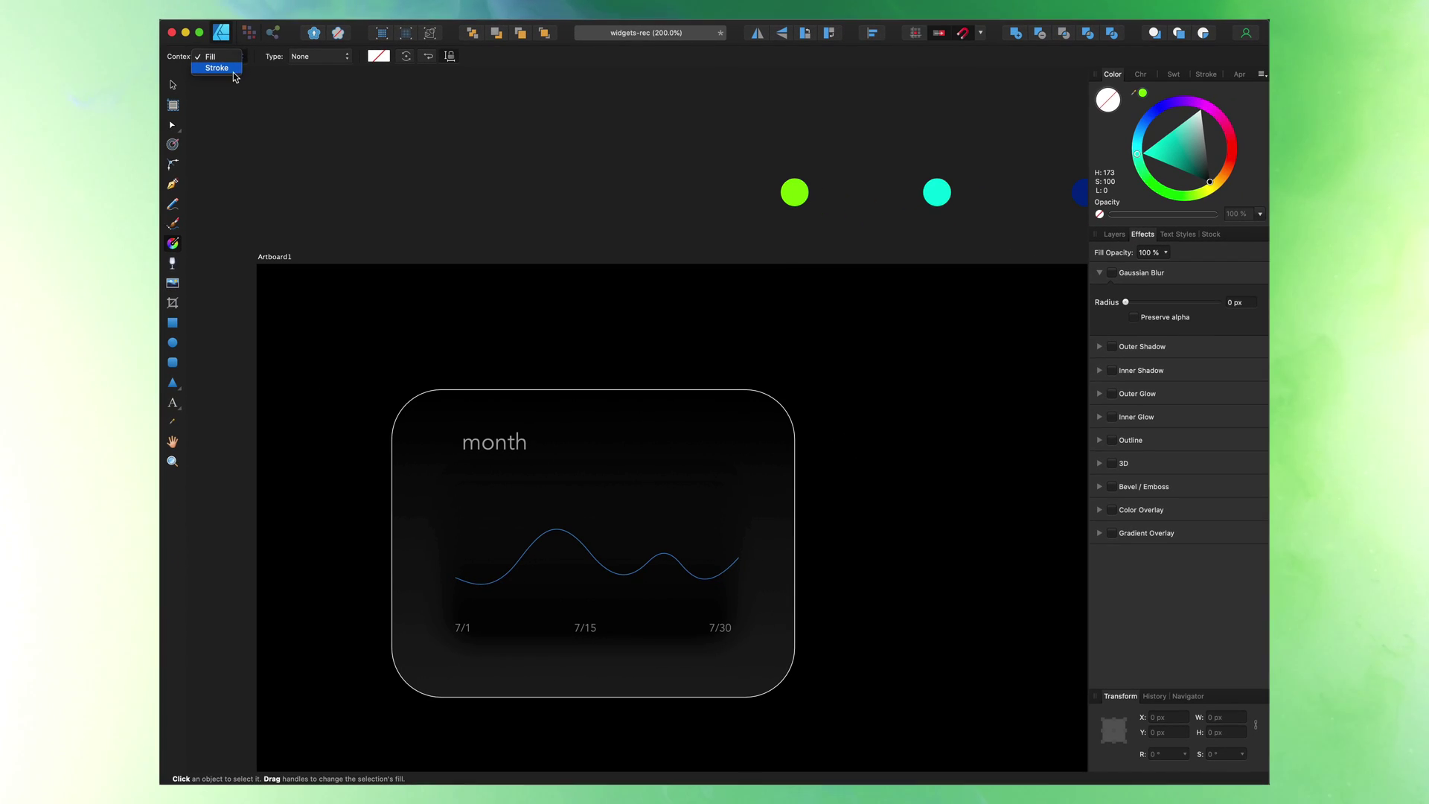
key(Return)
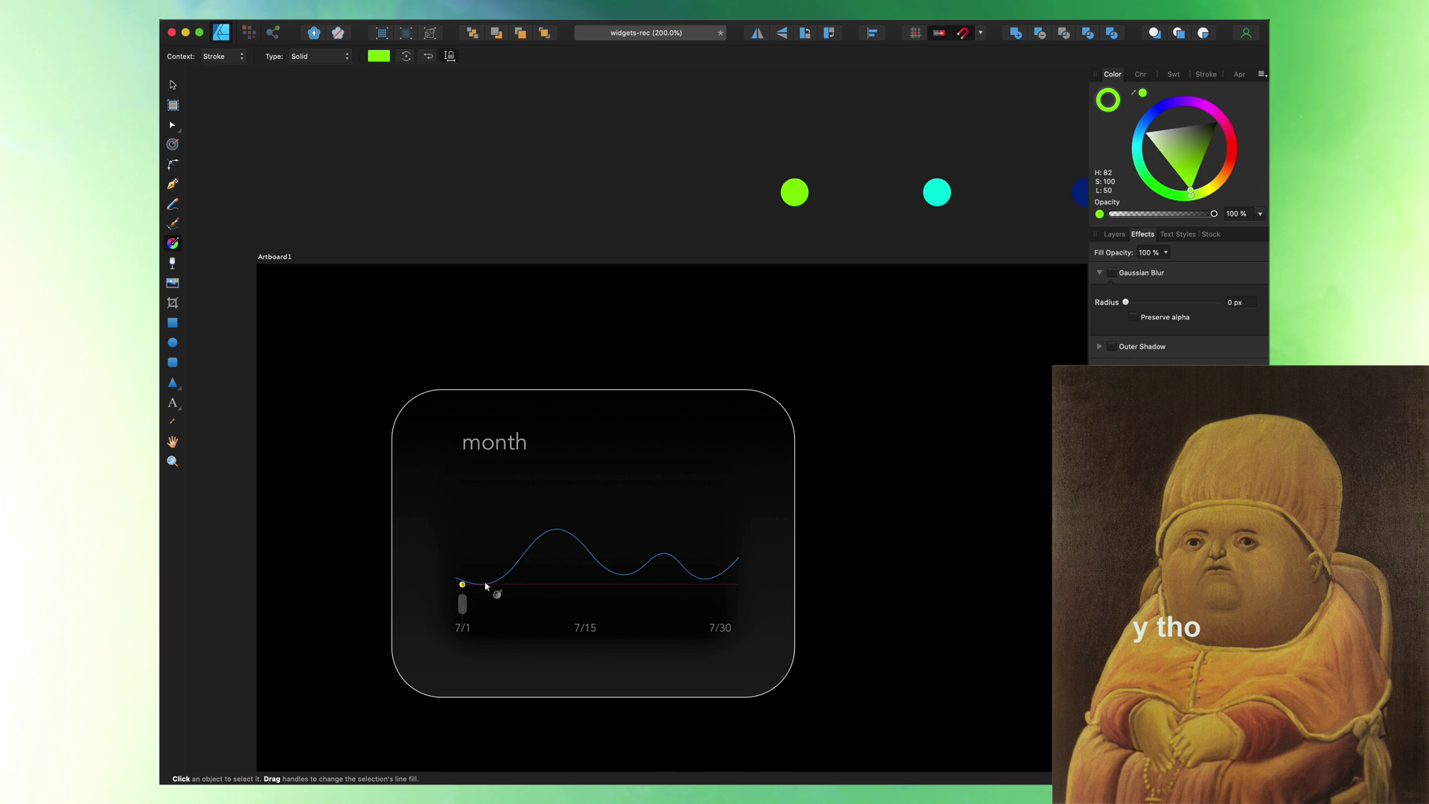
drag(486, 588, 739, 603)
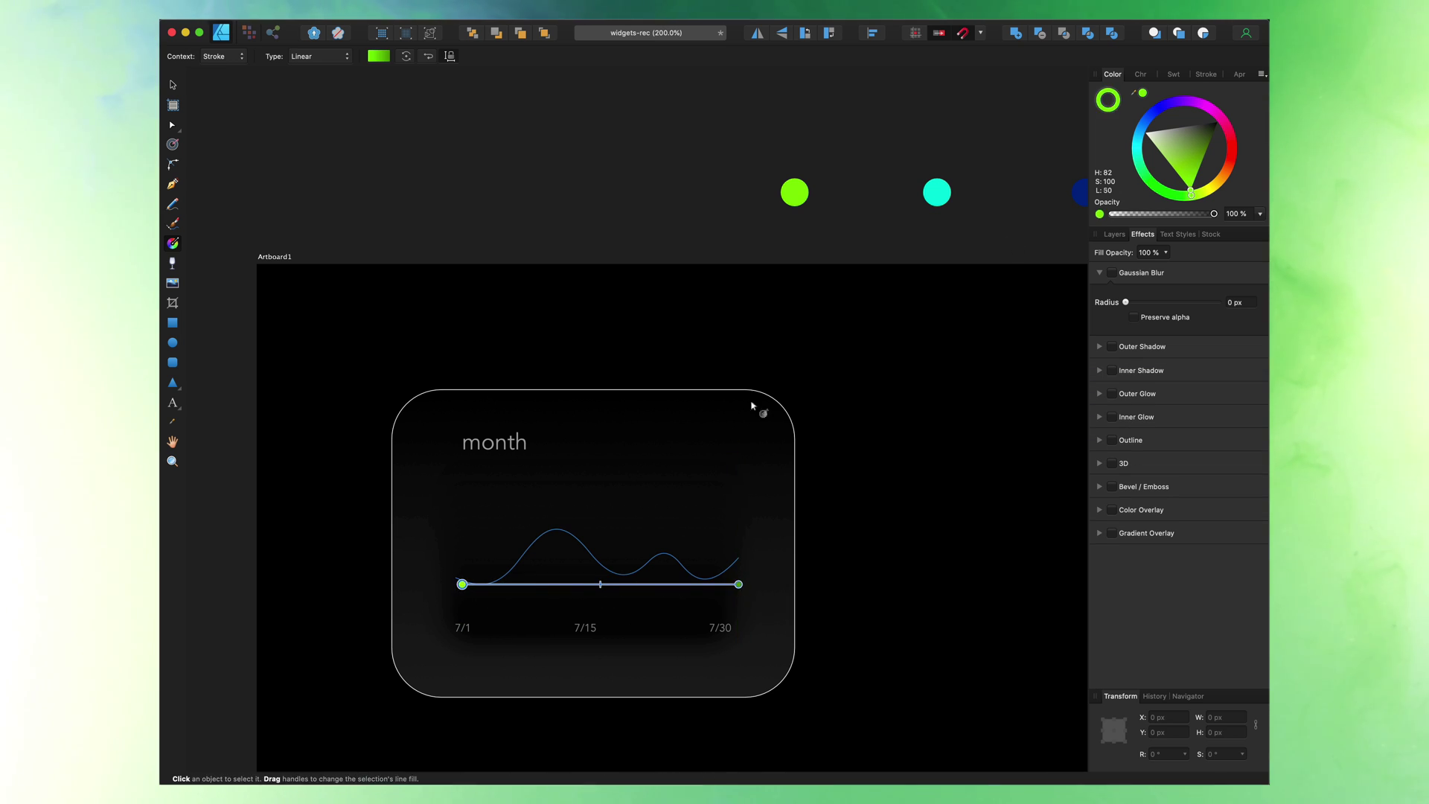
drag(1134, 93, 798, 191)
click(738, 585)
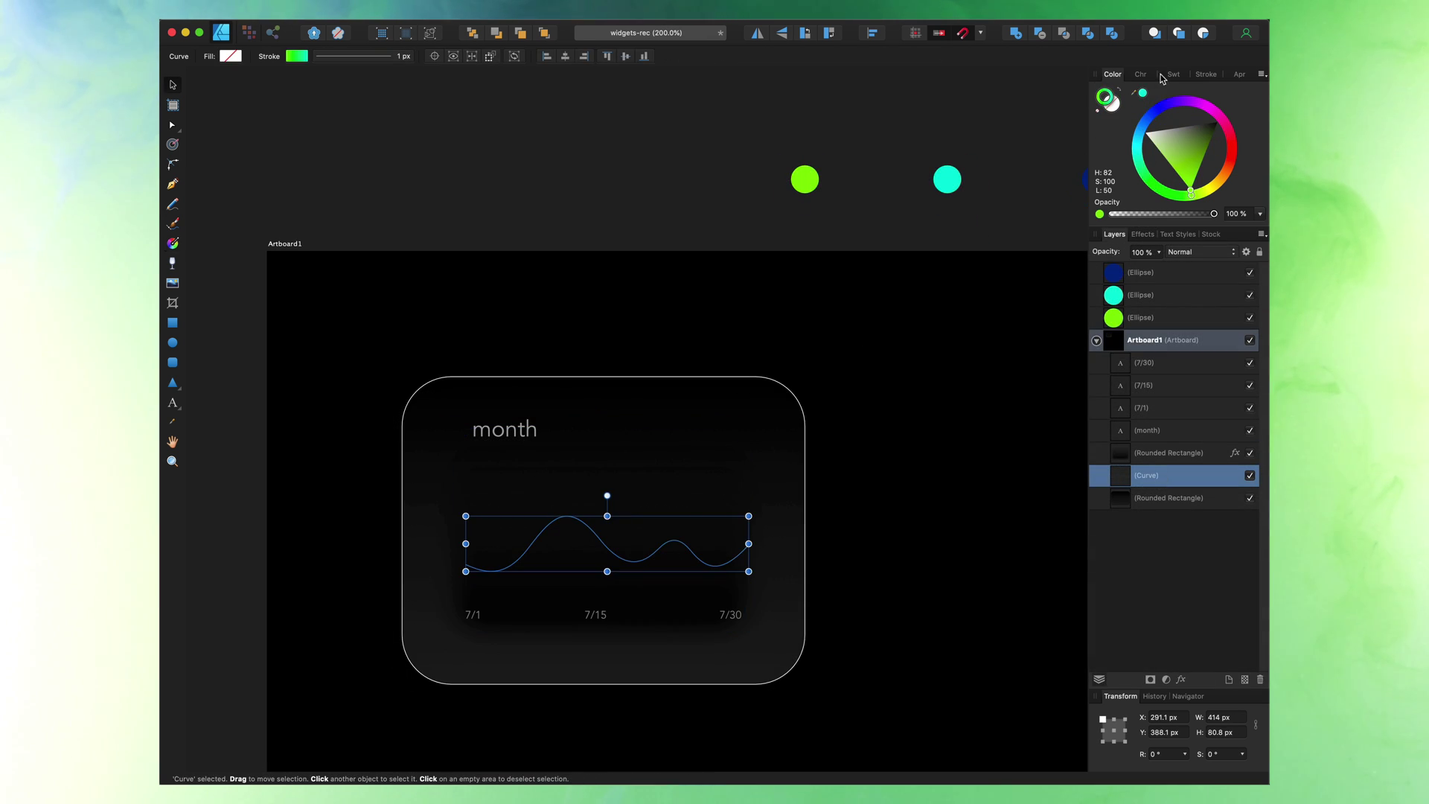
- Set the curve's stroke width to 4 px and move its layer above all other objects in Artboard1
click(1206, 74)
drag(1124, 113, 1153, 115)
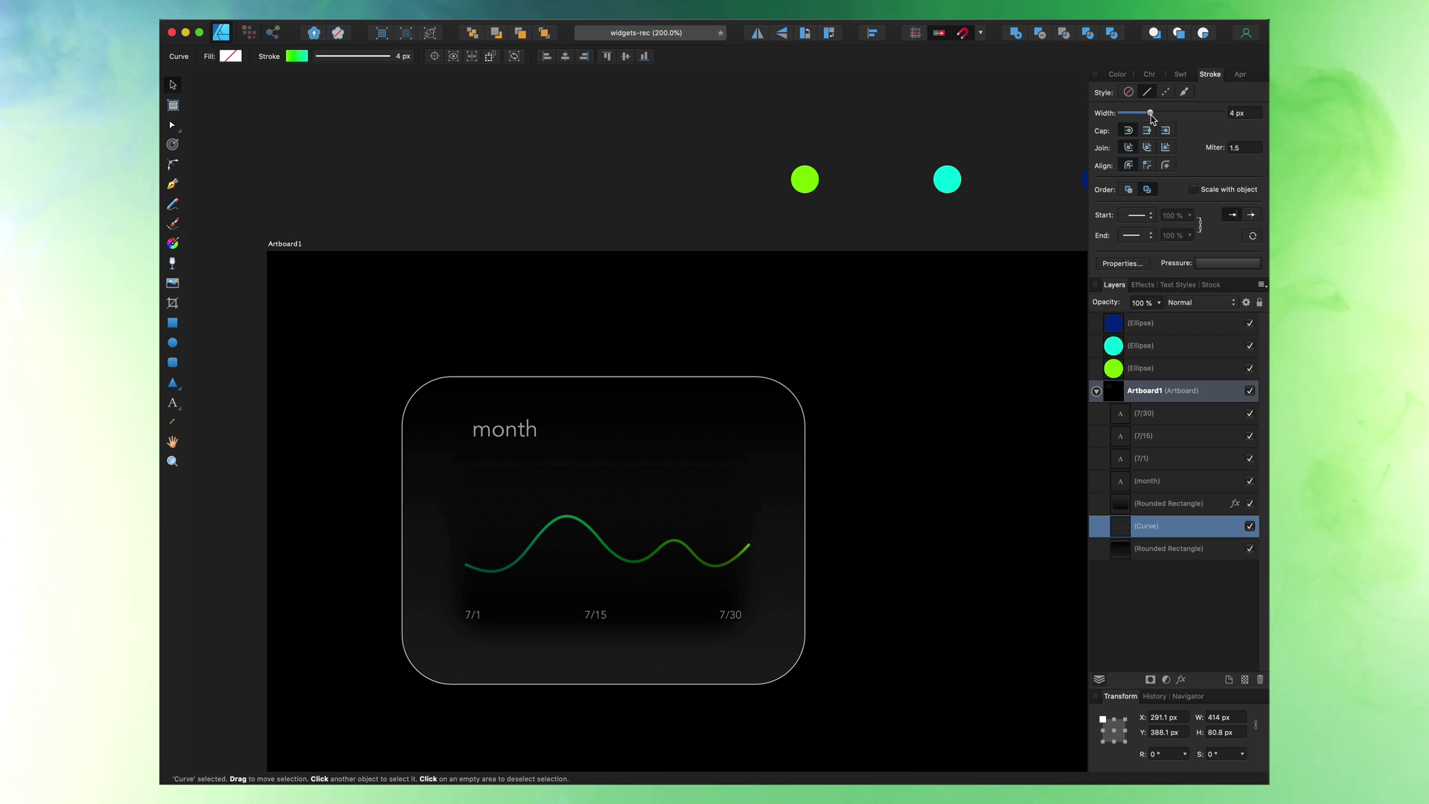
drag(1043, 641, 1109, 366)
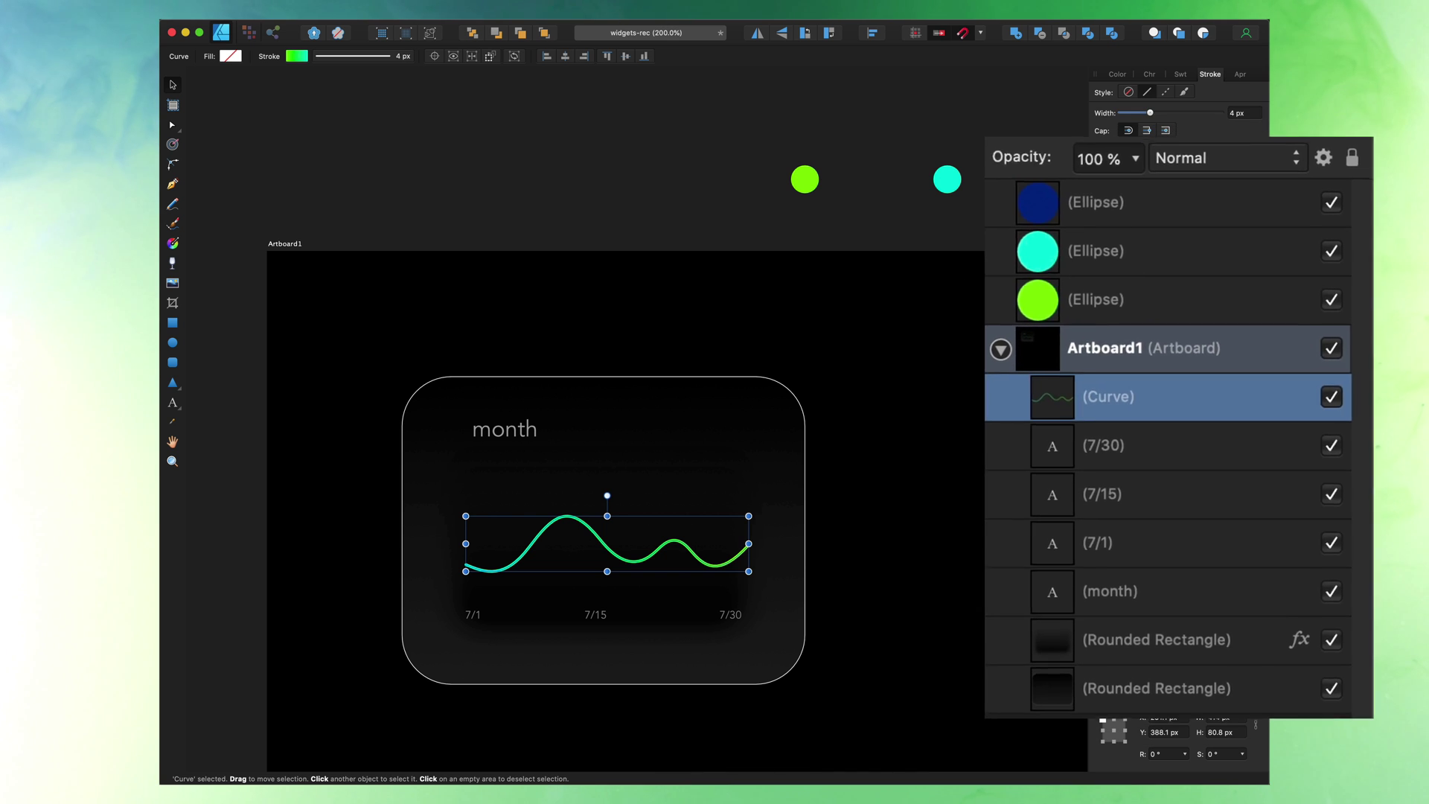
- Reduce the graph curve's stroke width to make the line thinner
drag(1151, 116, 1150, 119)
drag(1150, 120, 1141, 118)
- Duplicate the month title directly below itself and replace the copy's text with $442,384
click(573, 633)
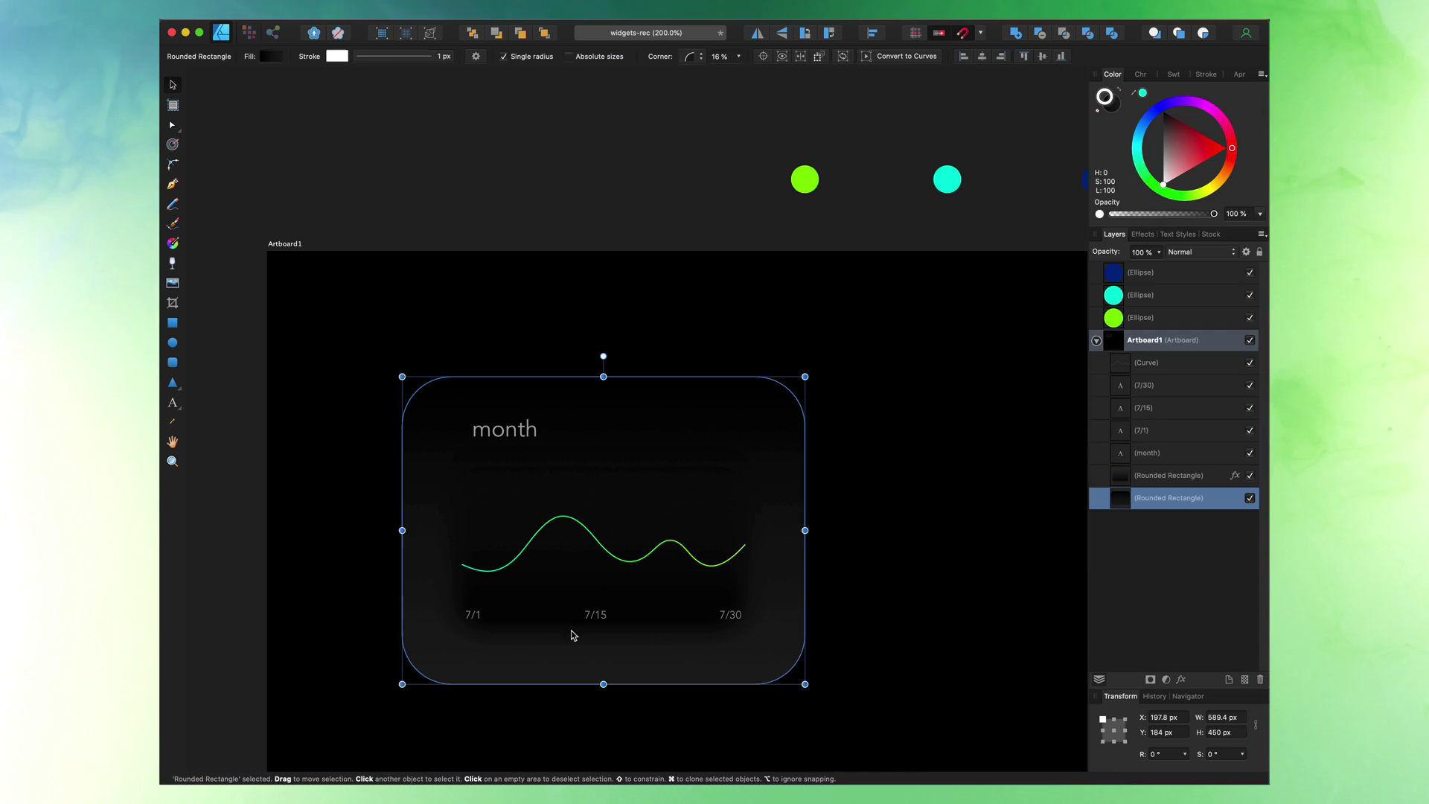
click(513, 435)
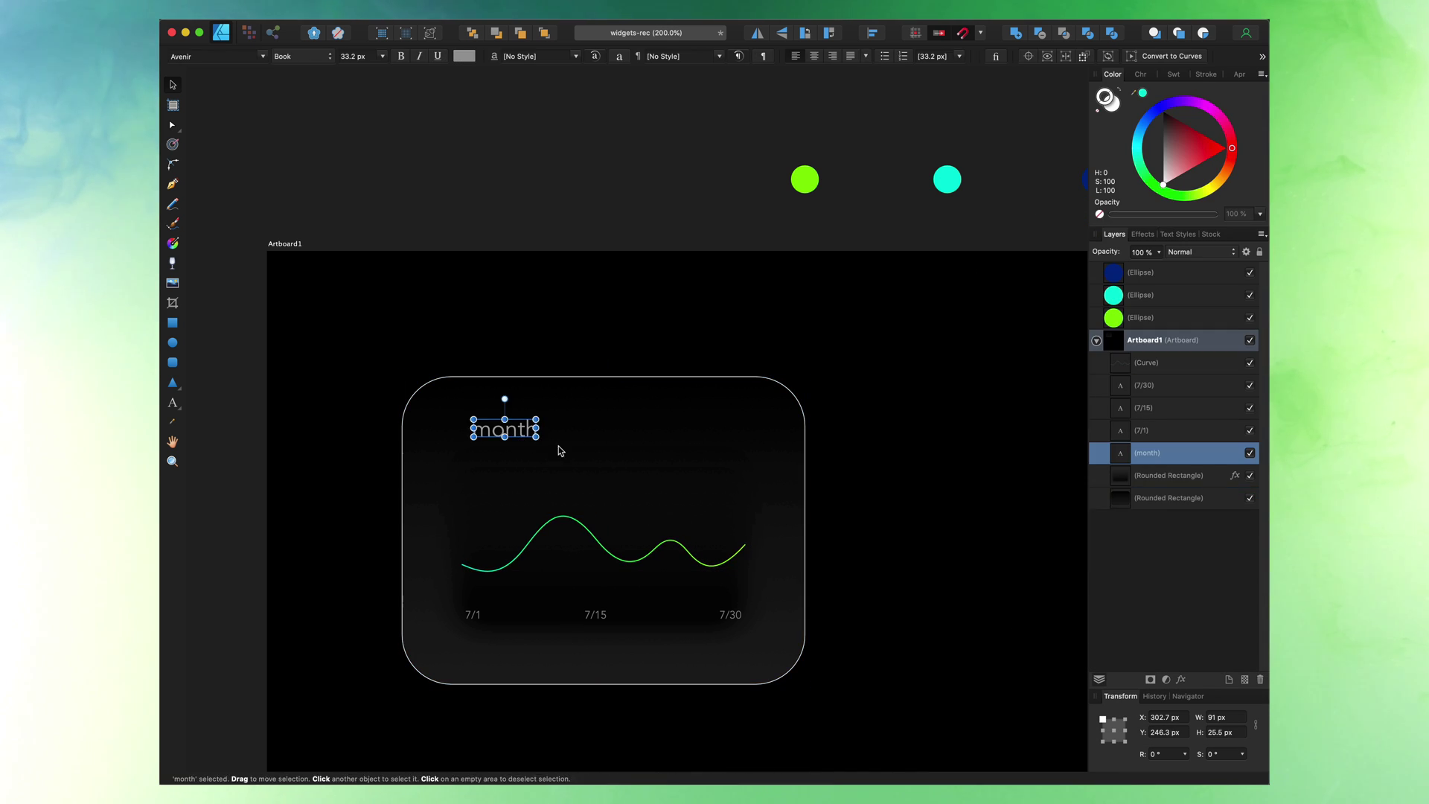
drag(512, 432, 513, 455)
double_click(519, 463)
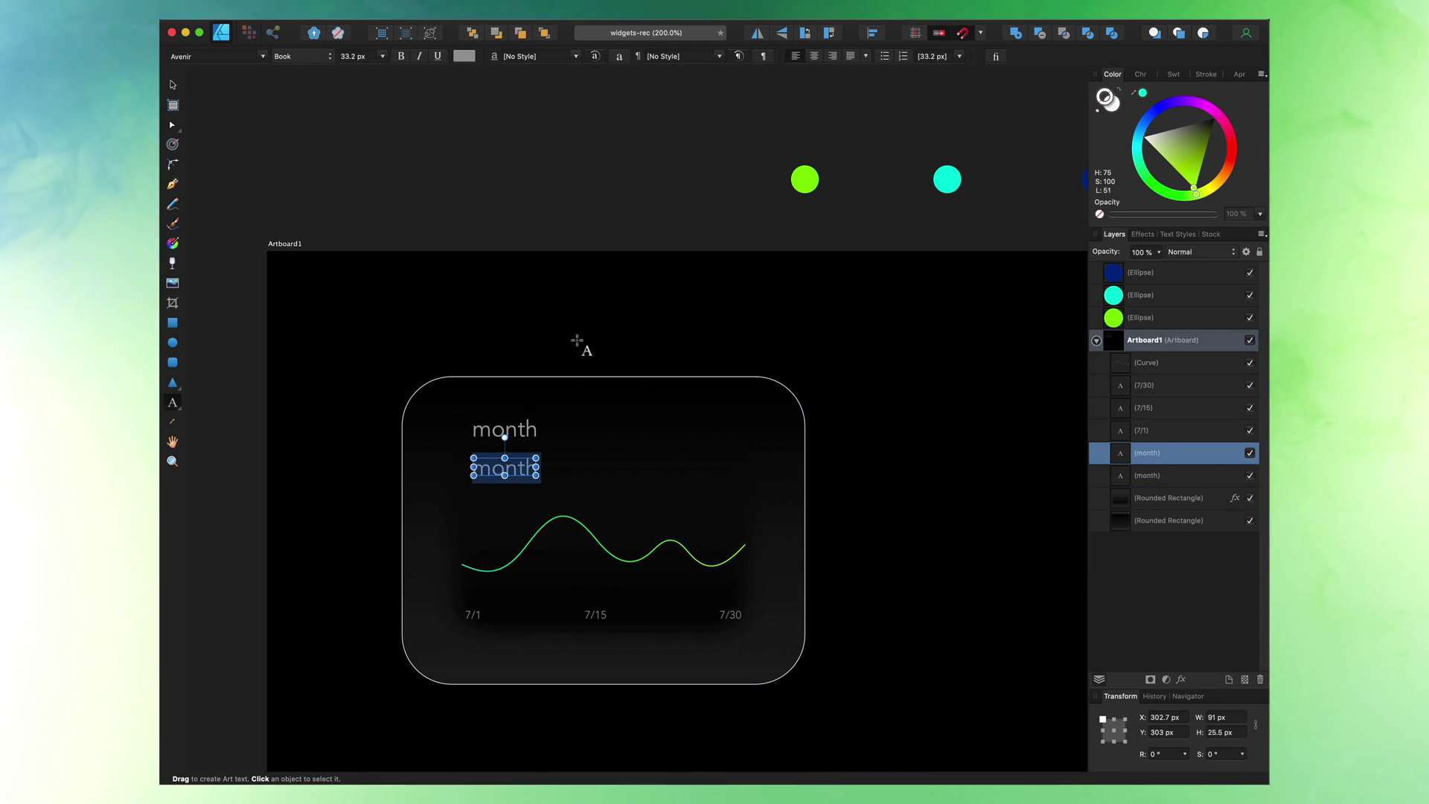
text($442,384)
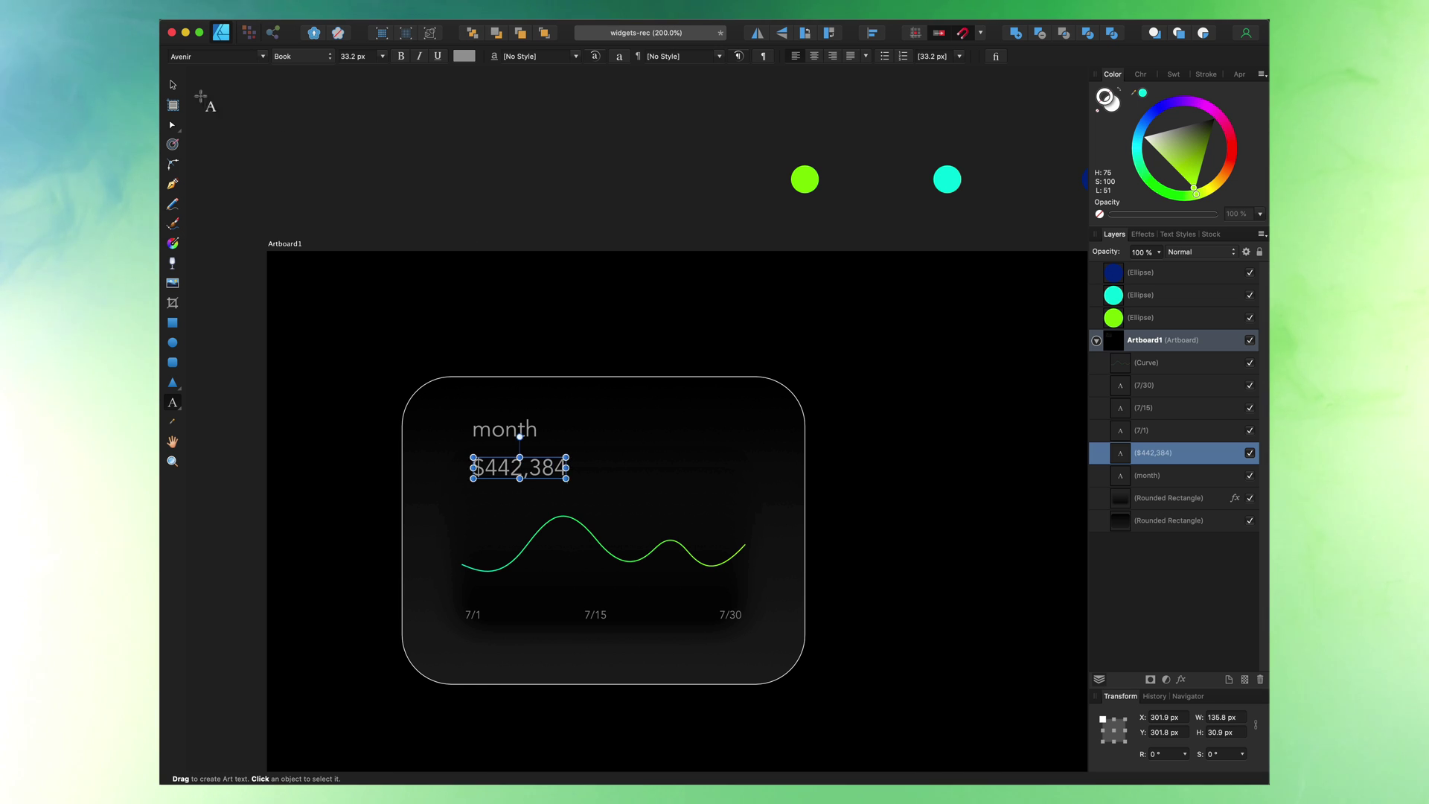
- Format the $442,384 text in white Avenir Black at 100% opacity and scale it to about 65.2 px
click(173, 84)
drag(566, 478, 750, 514)
click(298, 56)
click(297, 144)
drag(1154, 453, 1146, 373)
drag(1168, 214, 1234, 230)
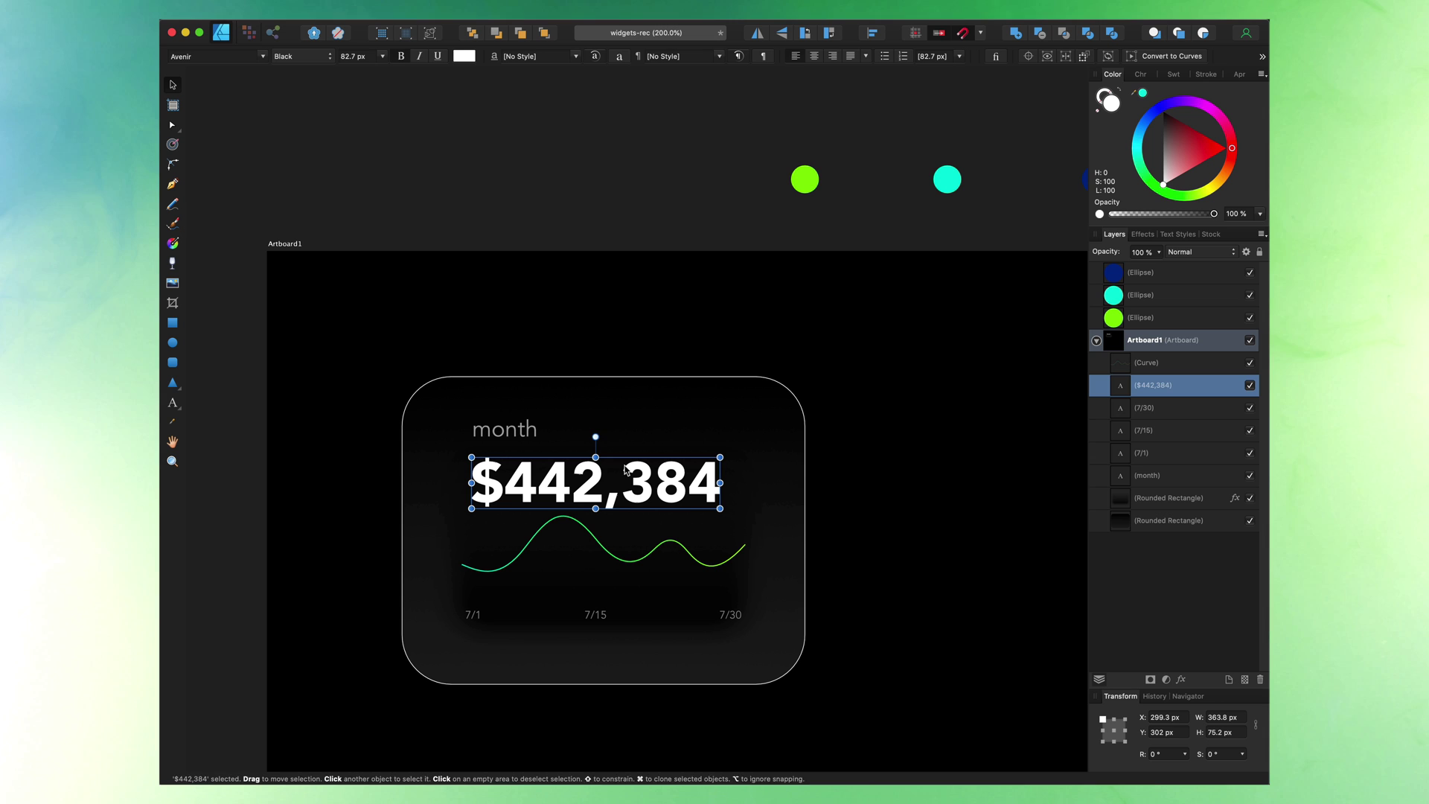
drag(721, 510, 671, 496)
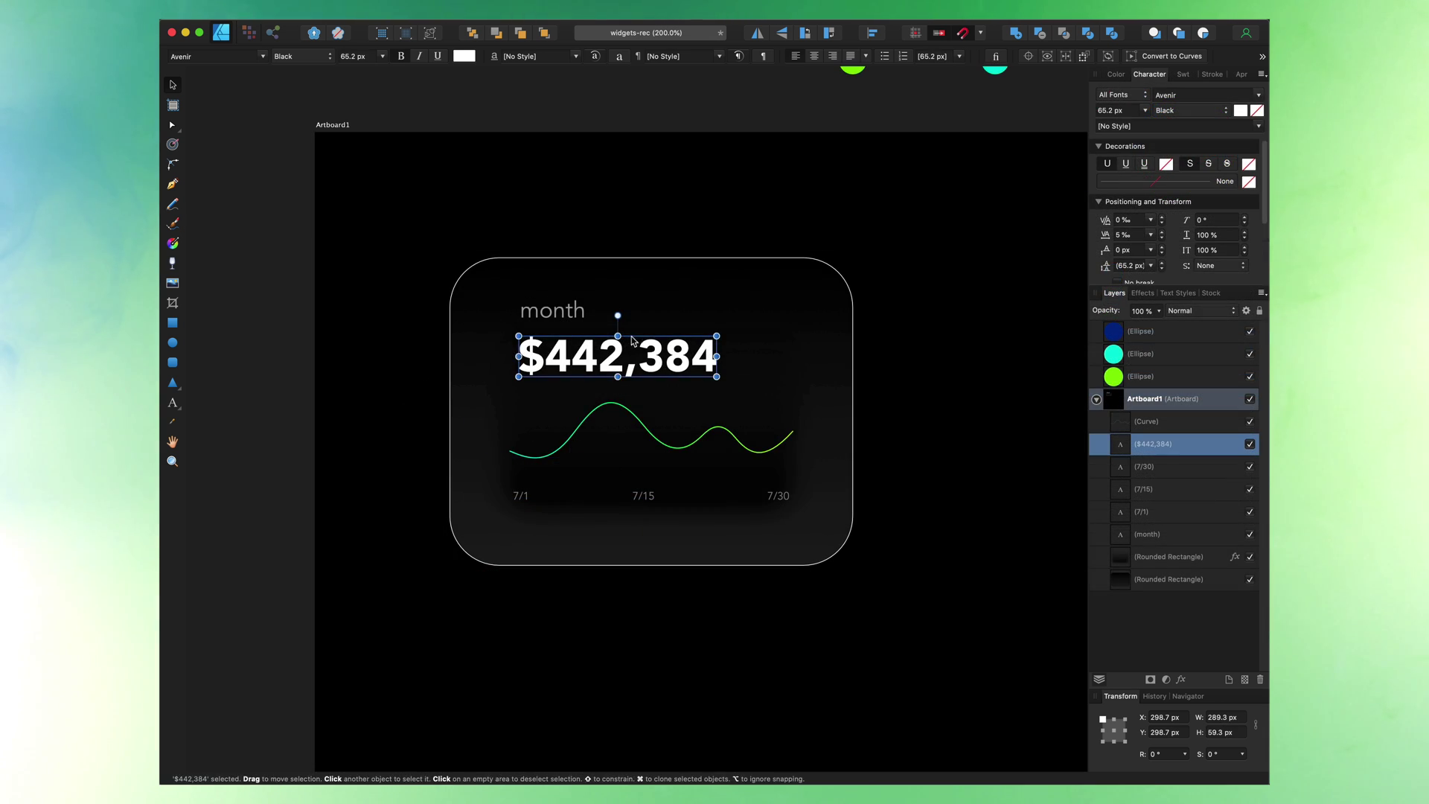
- Duplicate the $442,384 text, scale the copy to about 27.6 px and place it to the right of the original
key(super+j)
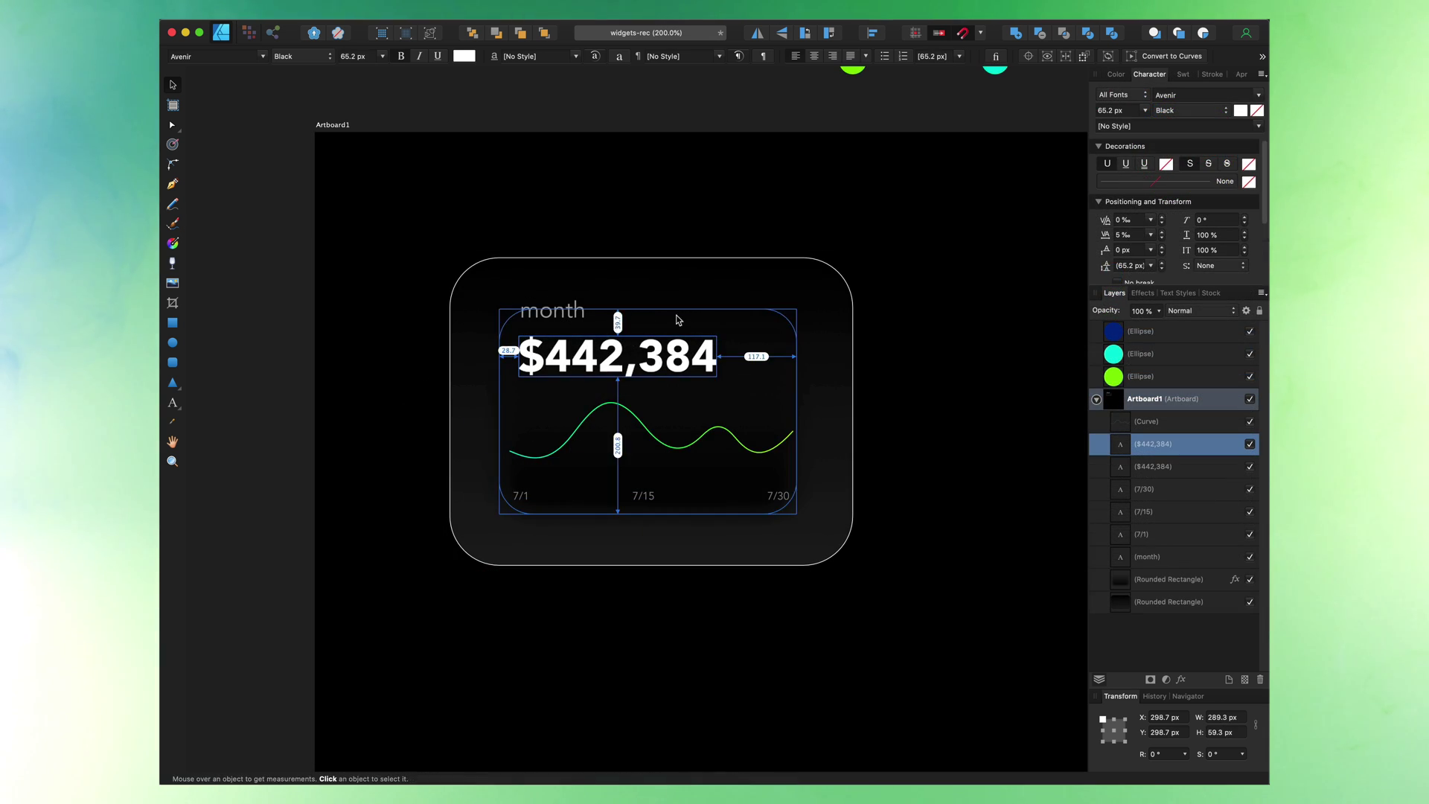
drag(717, 336, 602, 358)
drag(582, 371, 801, 367)
- Replace the small copy's text with 7.8% and position it beside the large amount
double_click(780, 365)
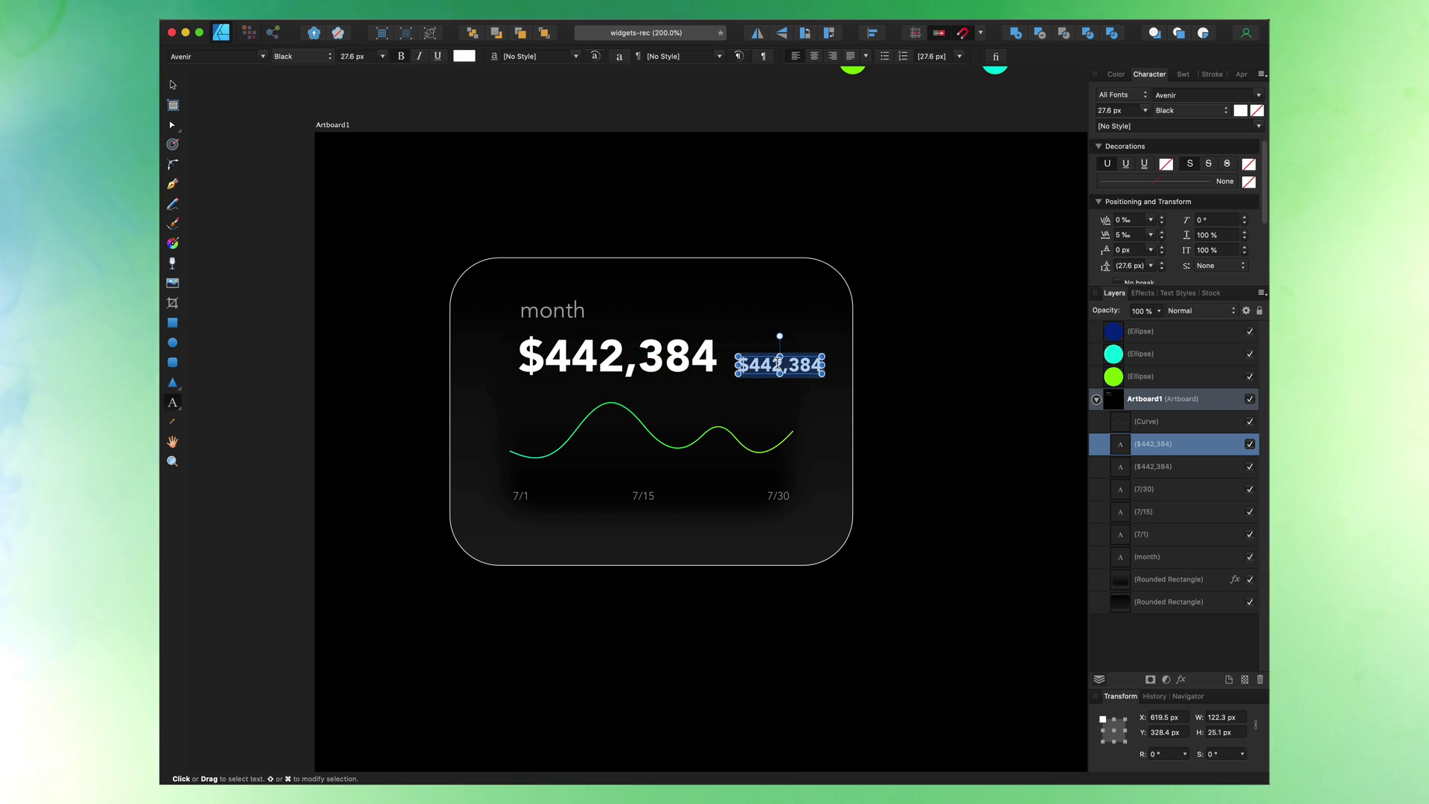
text(7)
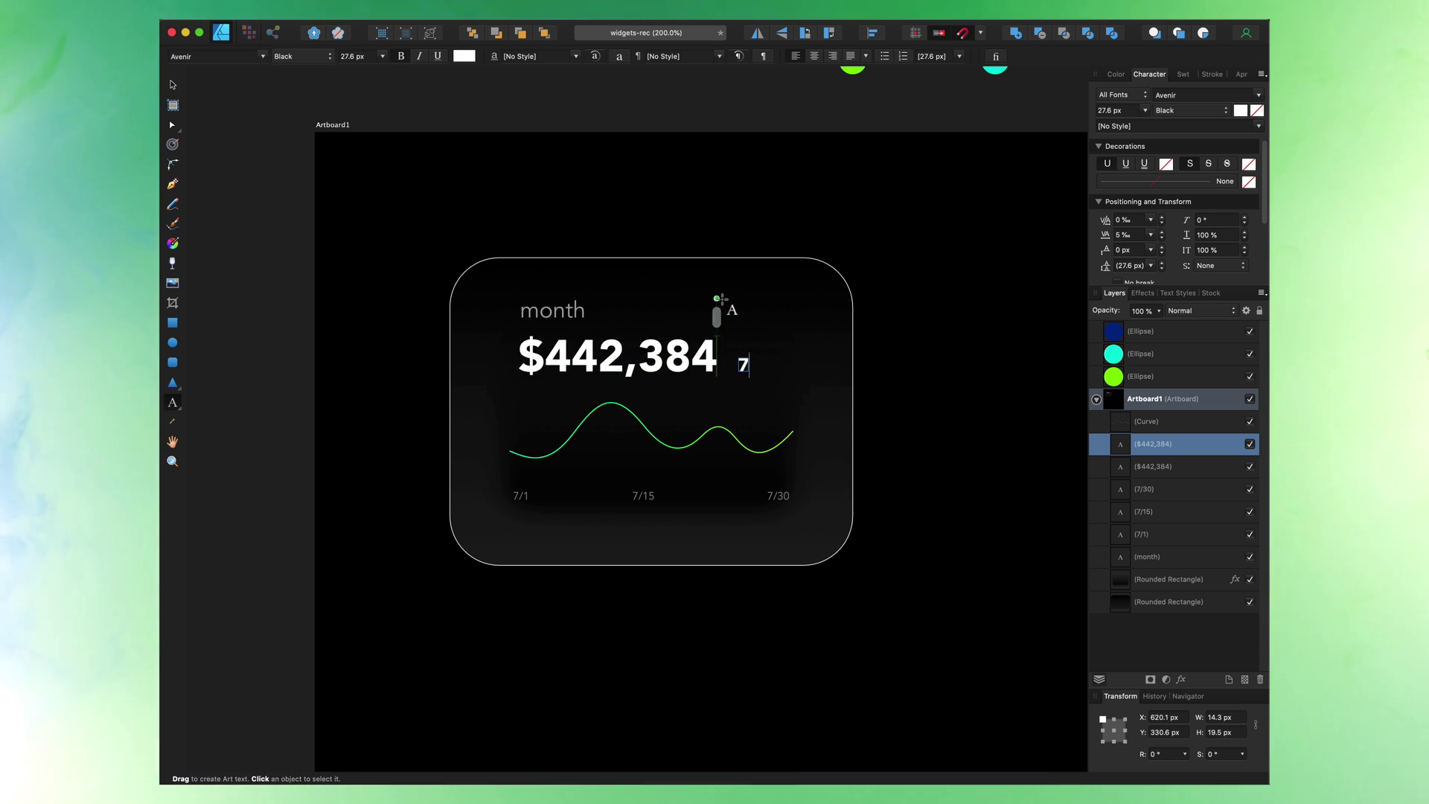
text(.8%)
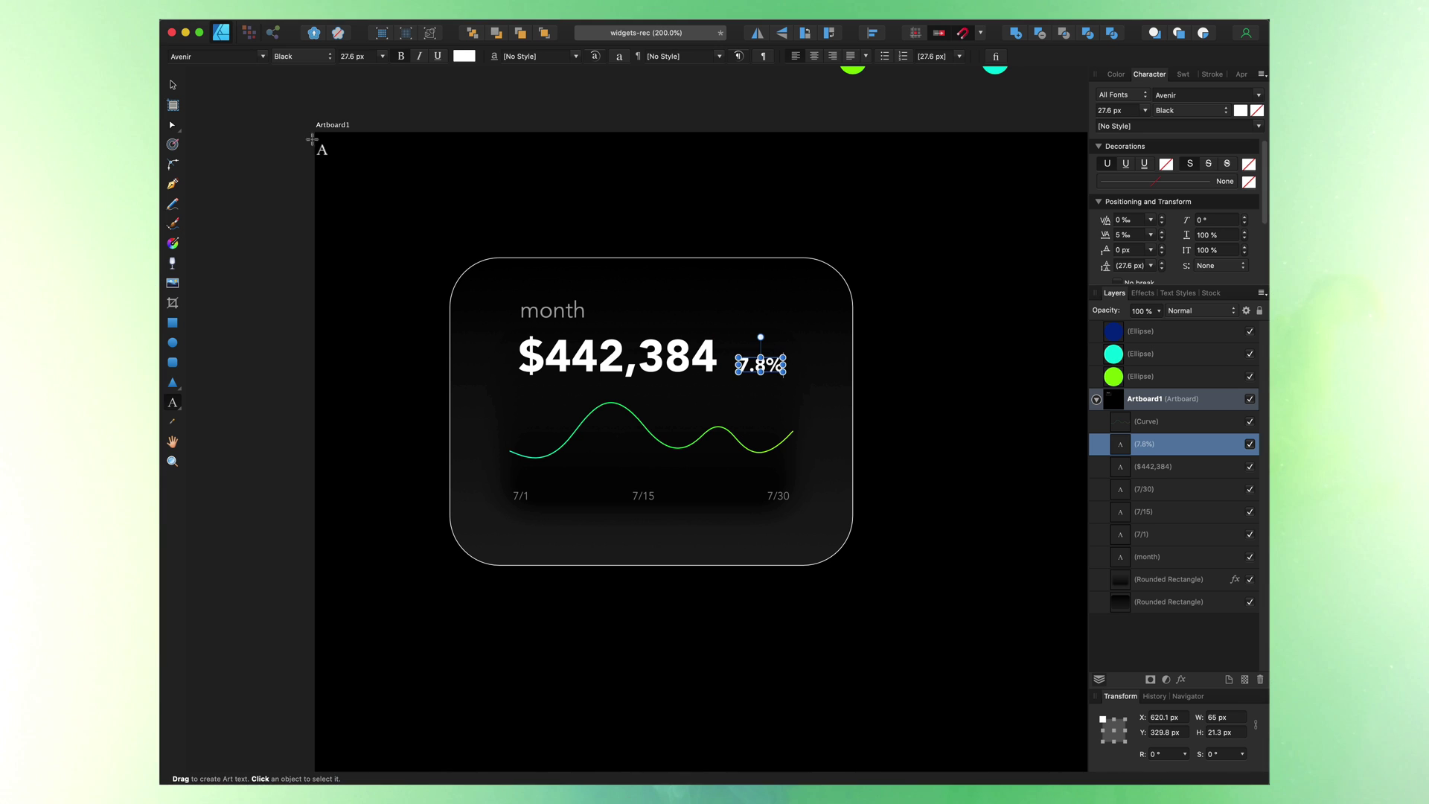
key(Escape)
drag(774, 370, 764, 370)
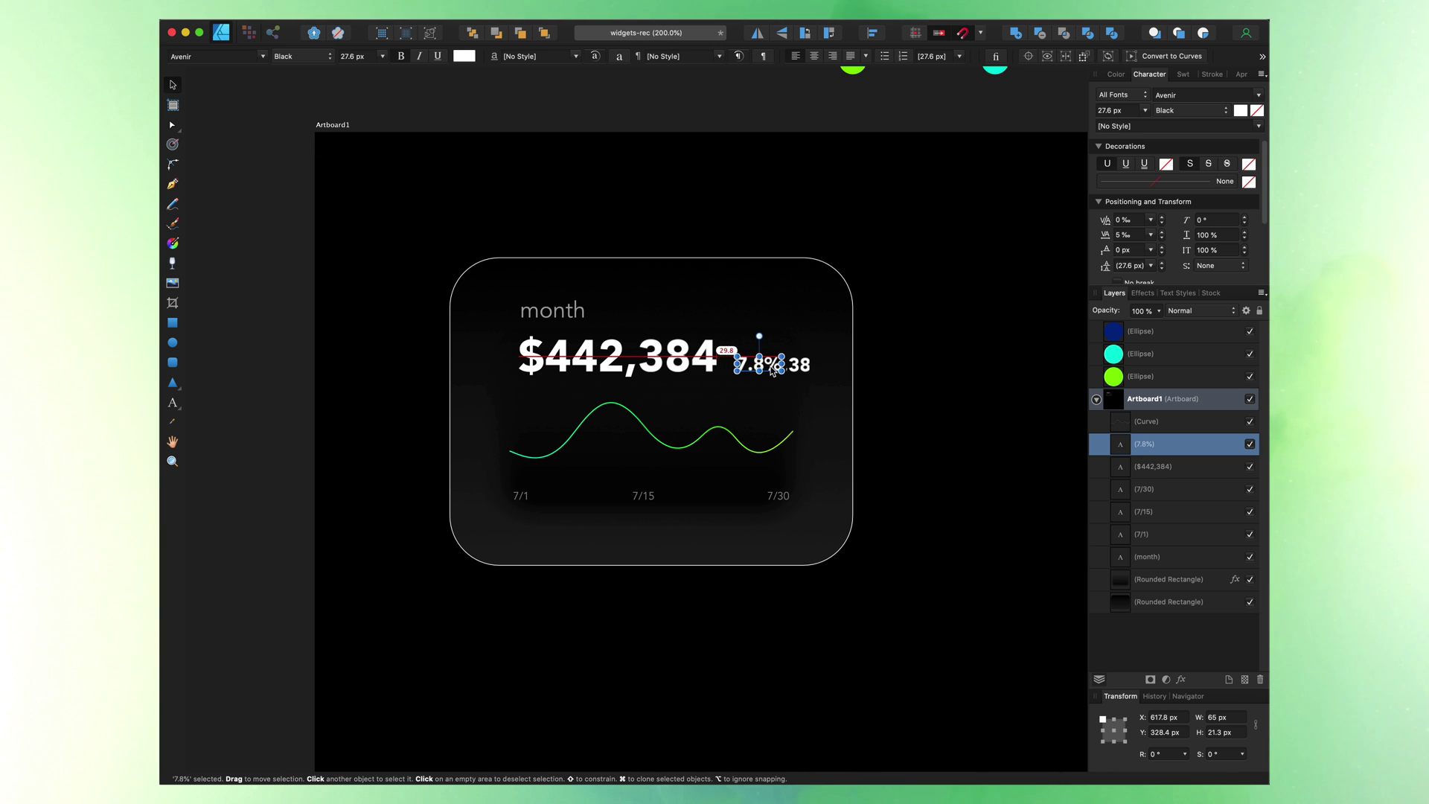
click(746, 169)
click(762, 364)
- Draw a triangle about 33.6 × 27.4 px above the 7.8% label and swap its gradient stroke to the fill
click(204, 373)
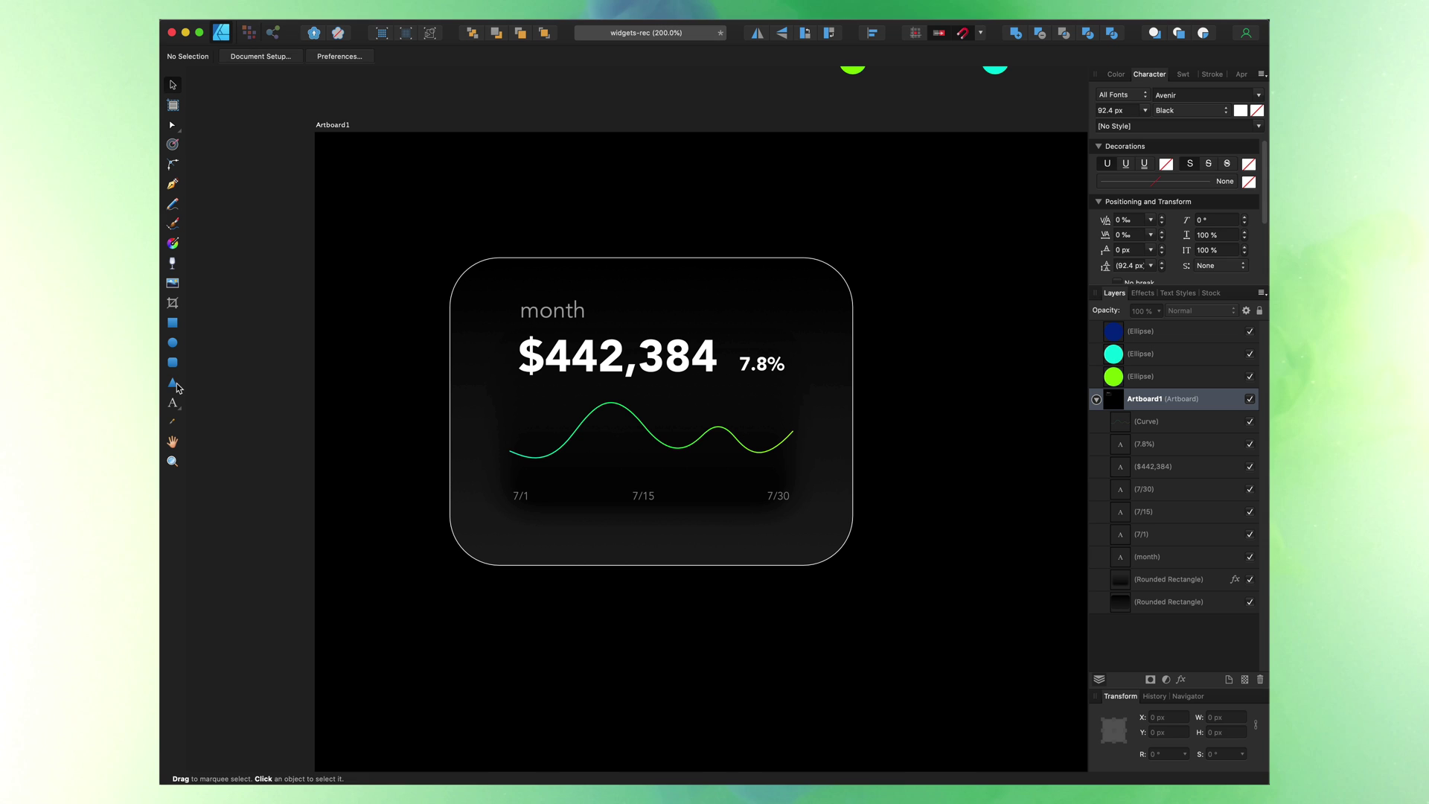
click(173, 383)
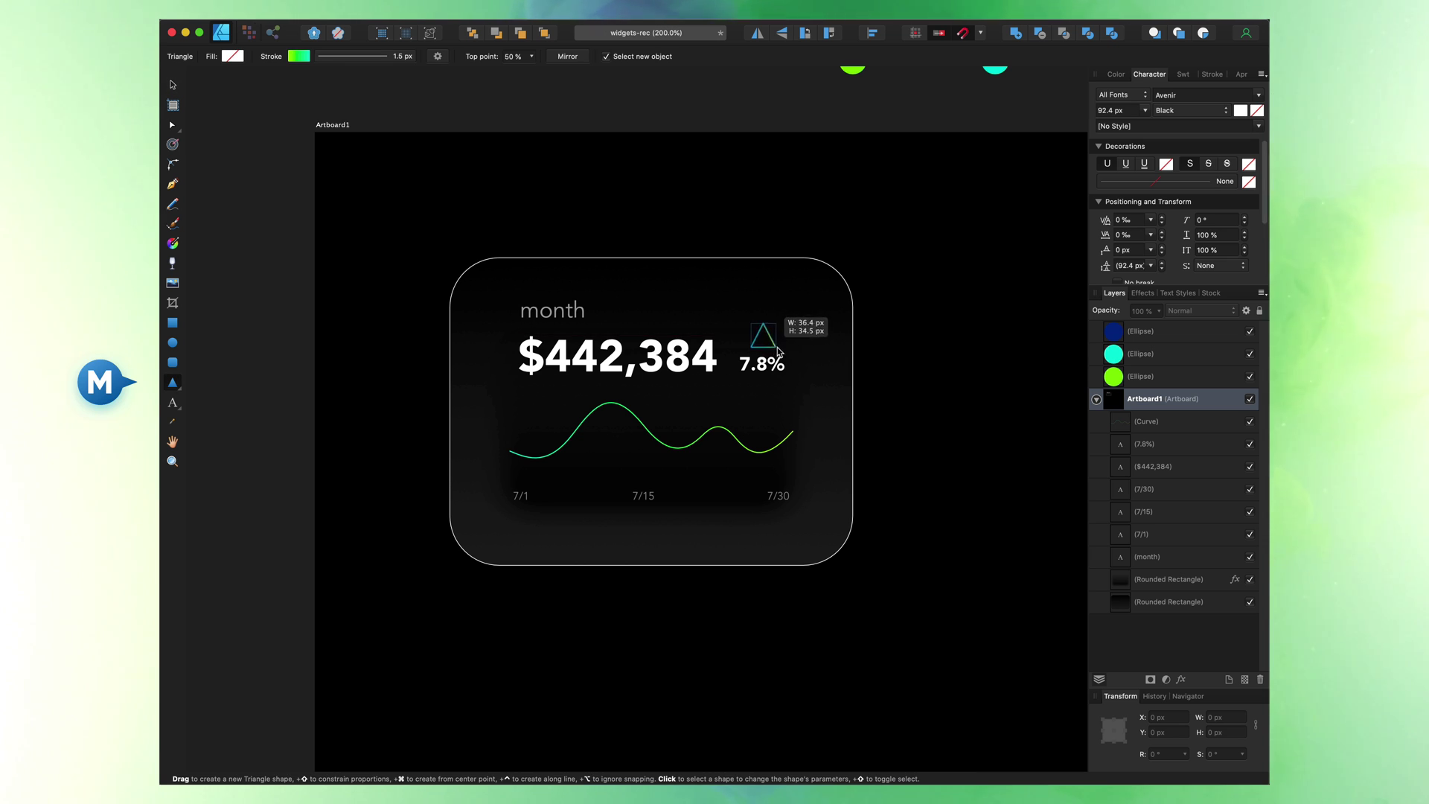
drag(774, 344, 776, 348)
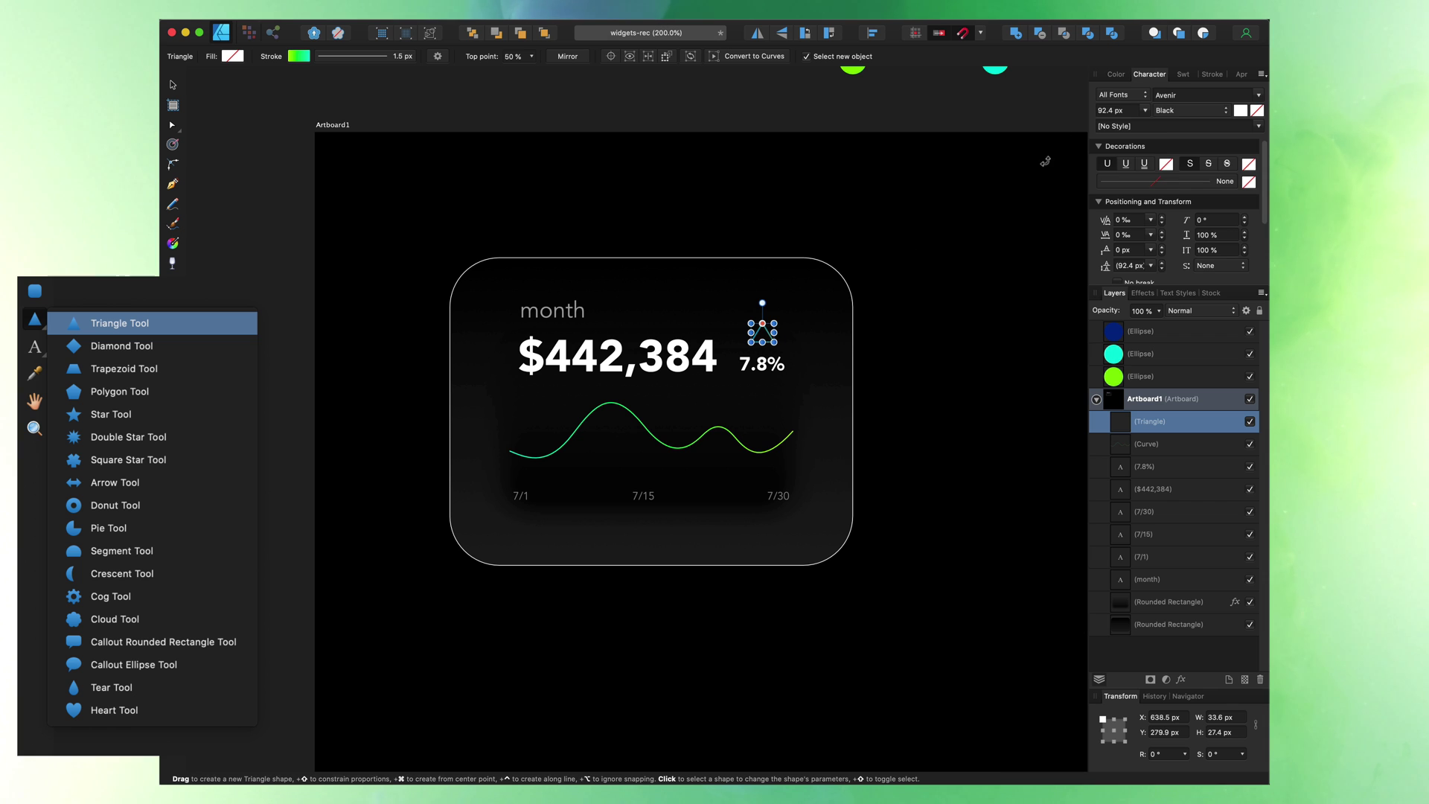
click(1113, 74)
click(1121, 91)
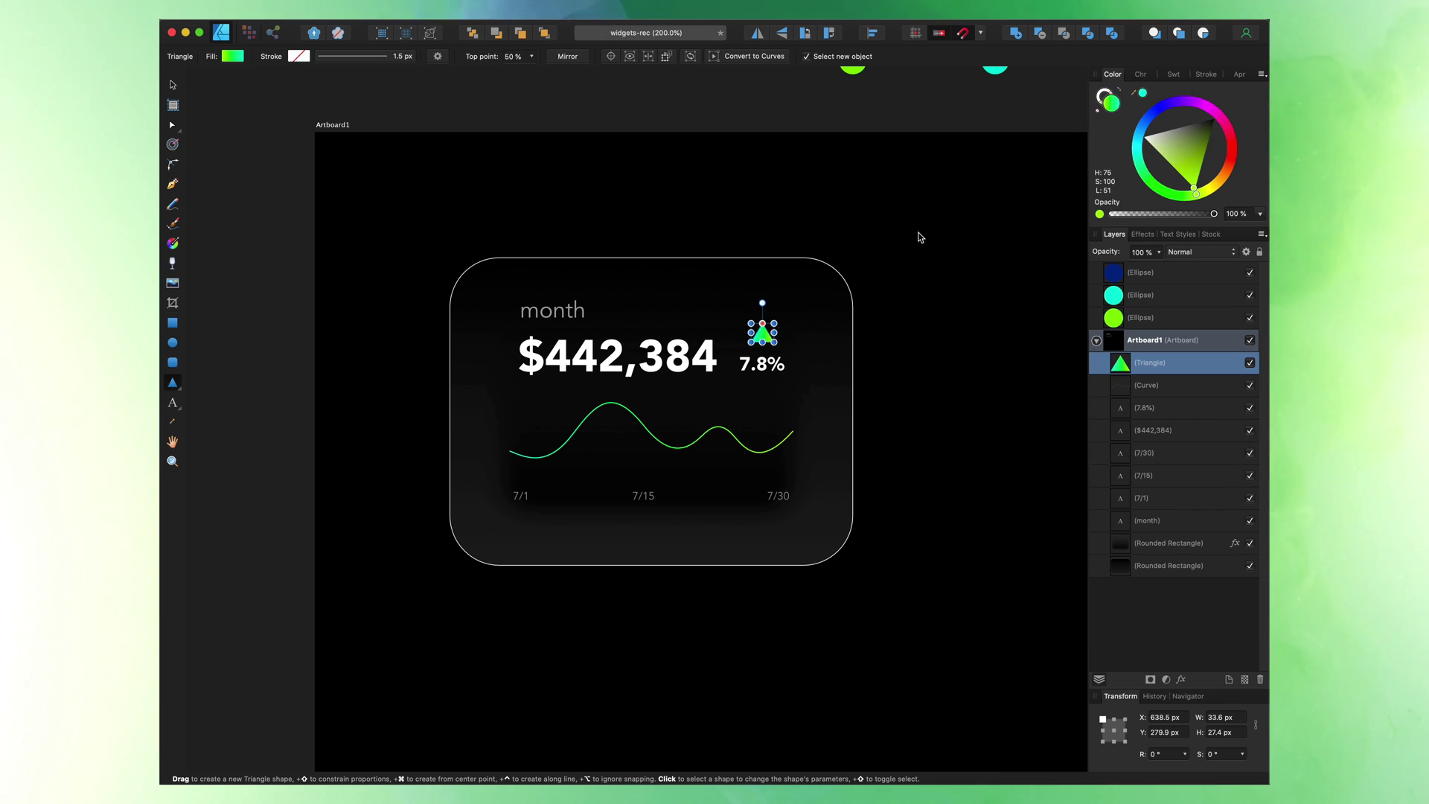
- Scale the triangle down to about 17.7 × 13.4 px and place it closely above the 7.8% label
click(812, 200)
key(super+plus)
scroll(819, 283, up, 1)
click(826, 320)
drag(843, 300, 826, 316)
drag(816, 326, 875, 351)
click(834, 302)
key(super+plus)
key(super+plus)
scroll(903, 185, up, 2)
scroll(903, 186, right, 2)
click(768, 351)
click(860, 240)
key(v)
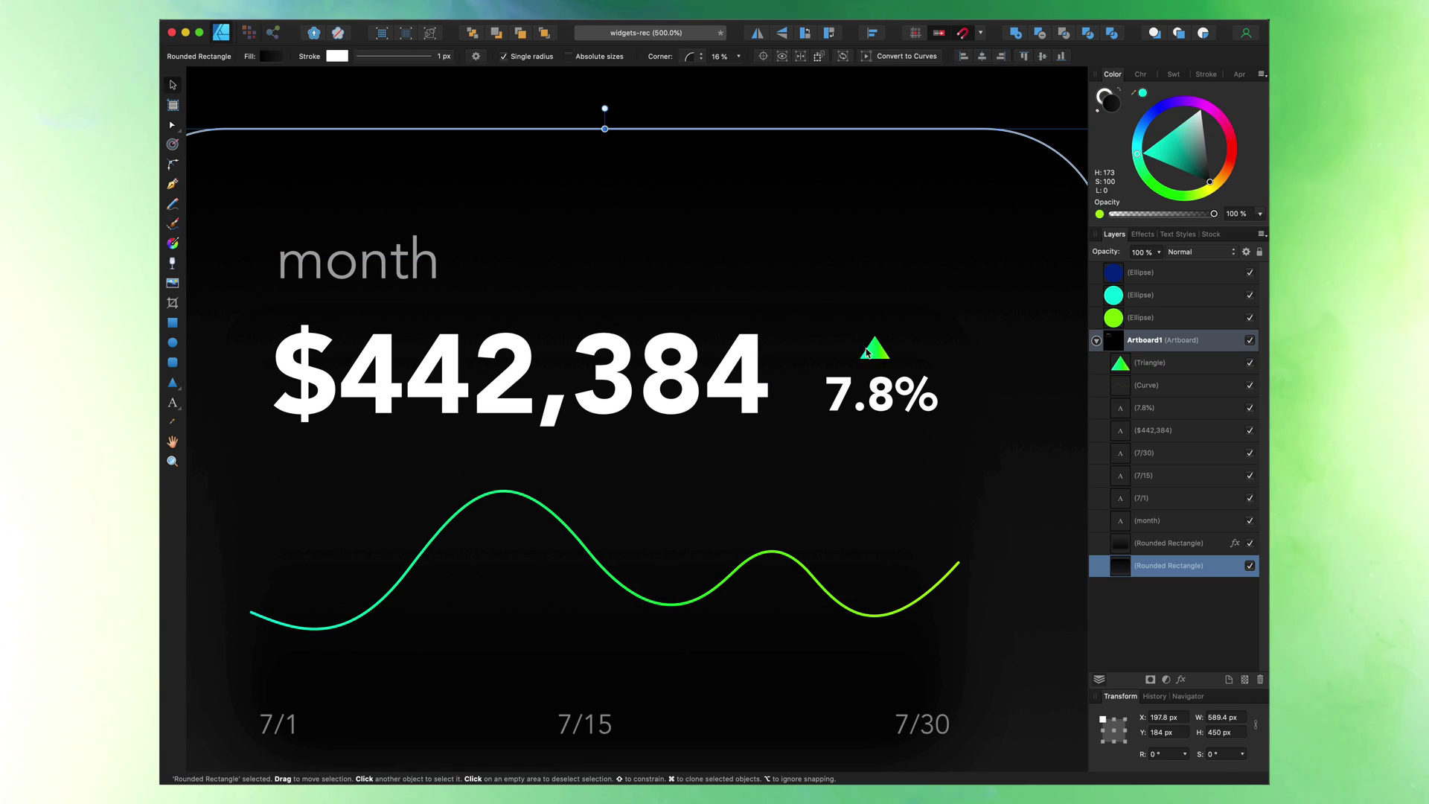
- Fill the triangle and the 7.8% label with a vertical linear gradient from a pale tint to bright yellow-green
click(881, 352)
shift+click(895, 405)
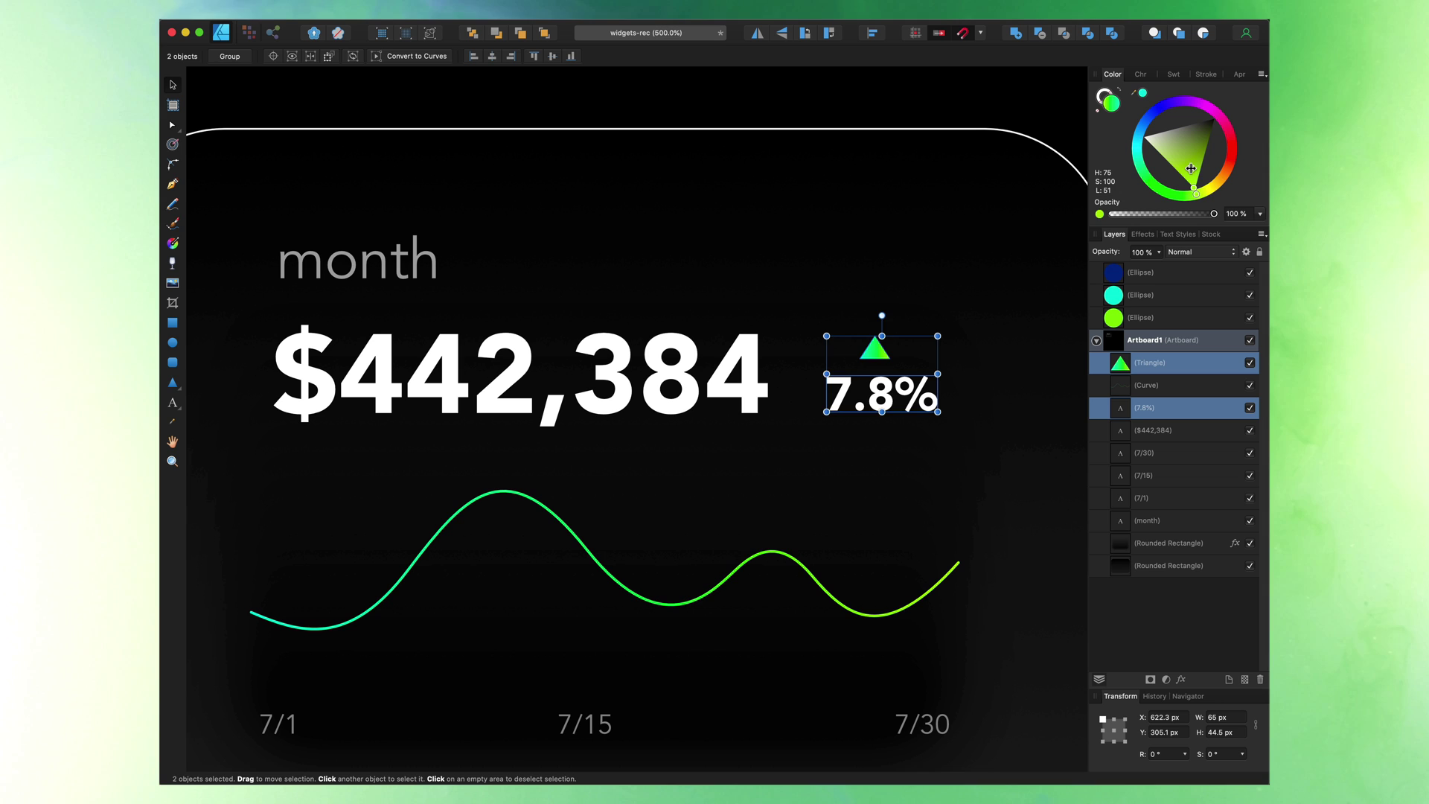
drag(1191, 169, 1191, 191)
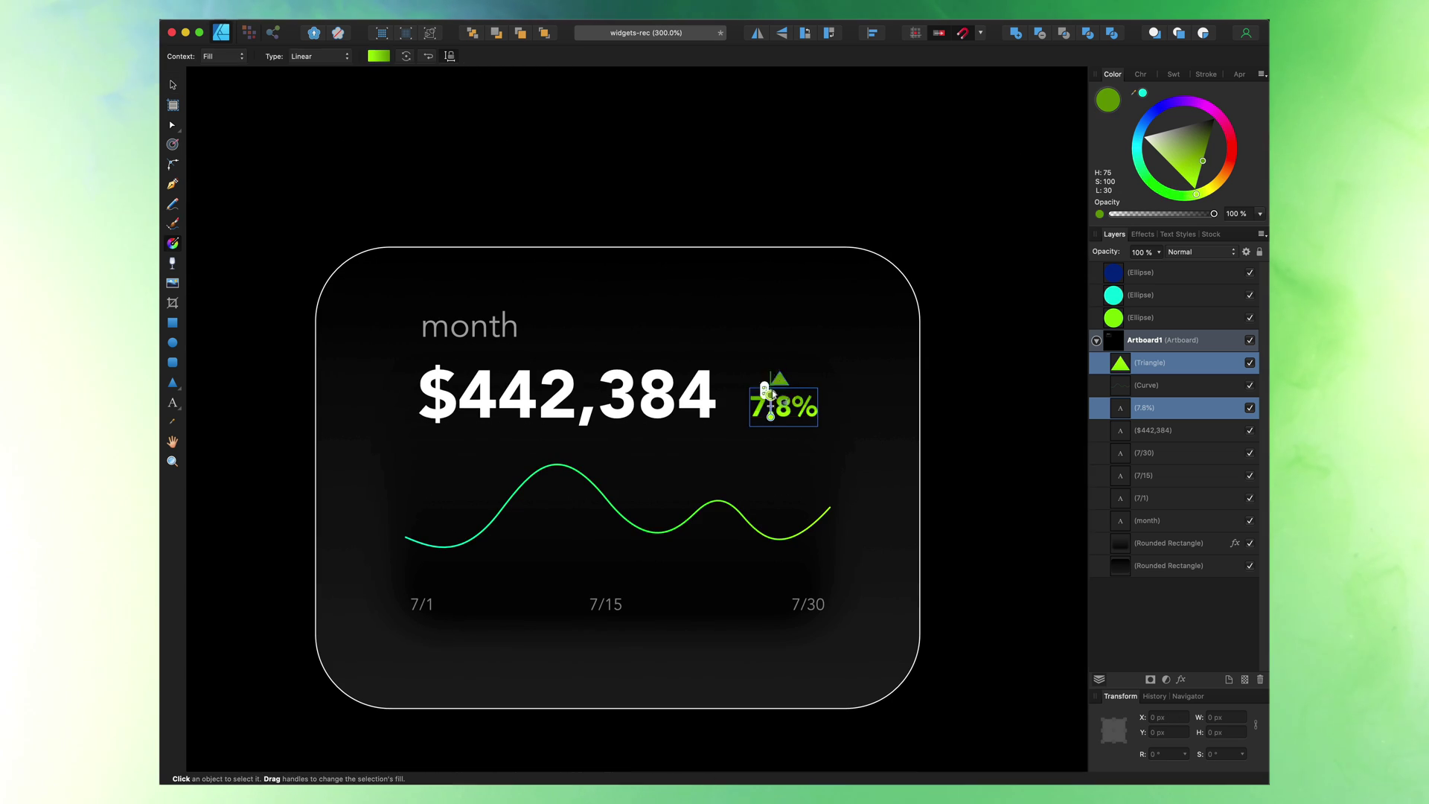
drag(773, 395, 770, 372)
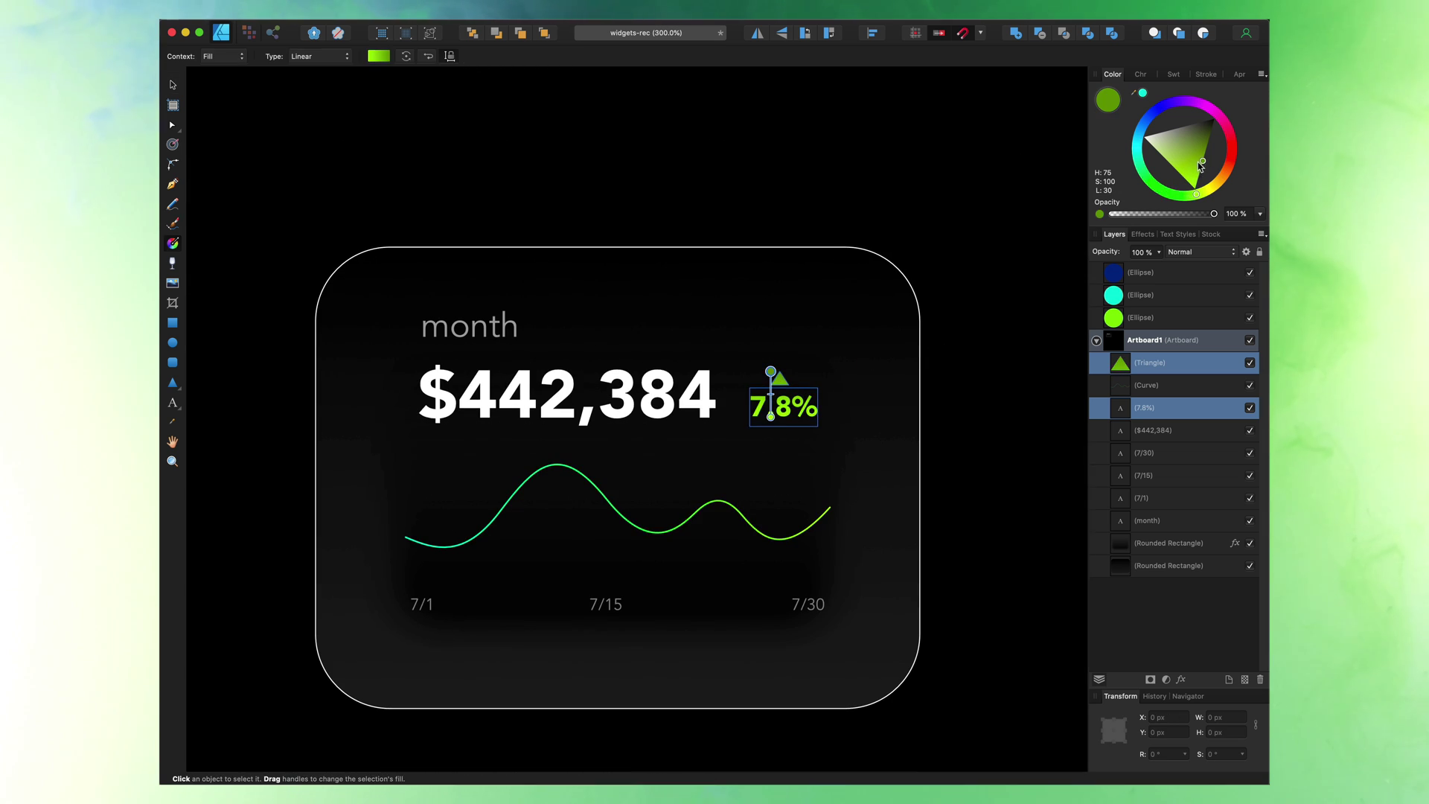
mouse_move(1205, 170)
mouse_down()
mouse_move(1196, 192)
mouse_move(1092, 130)
mouse_up()
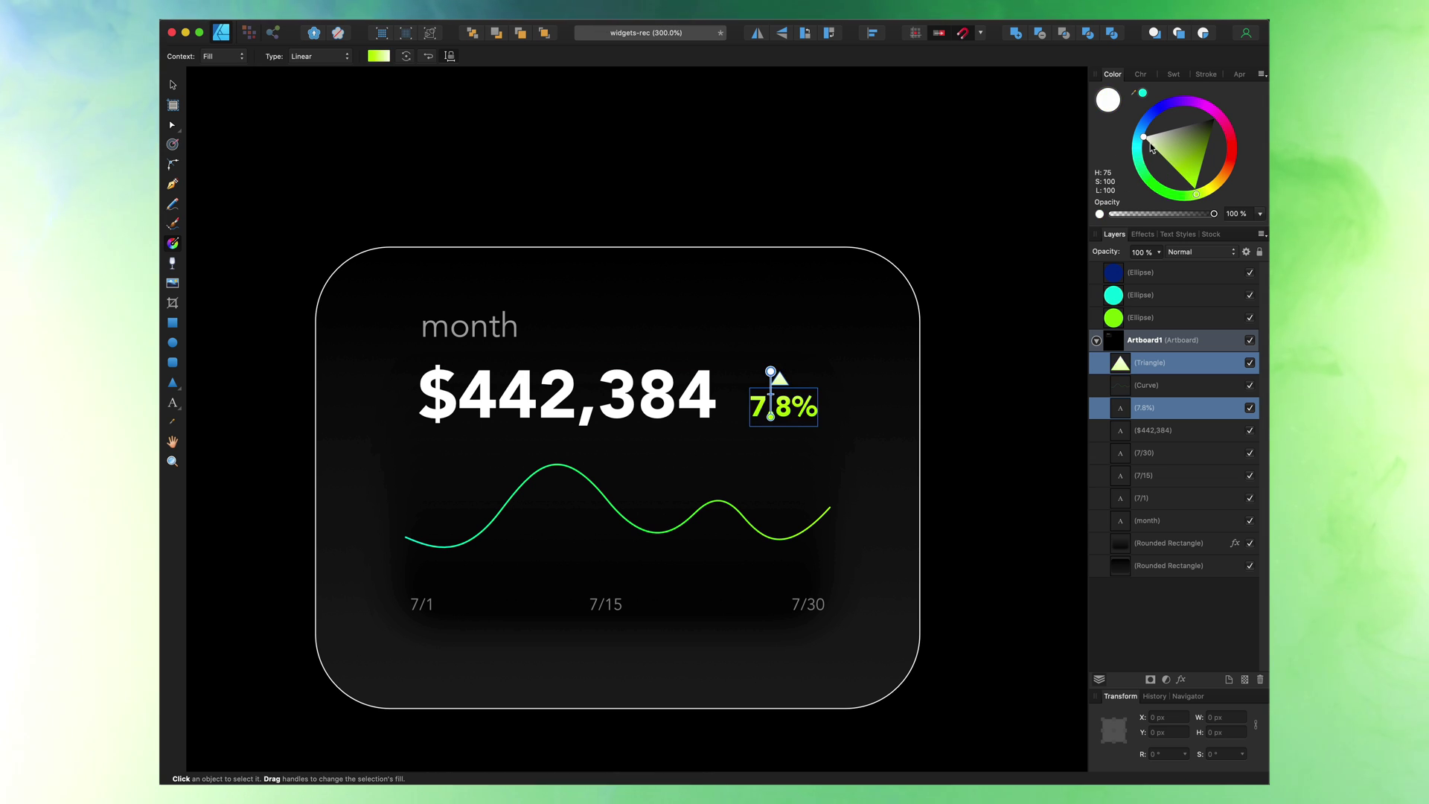
drag(1192, 198, 1196, 192)
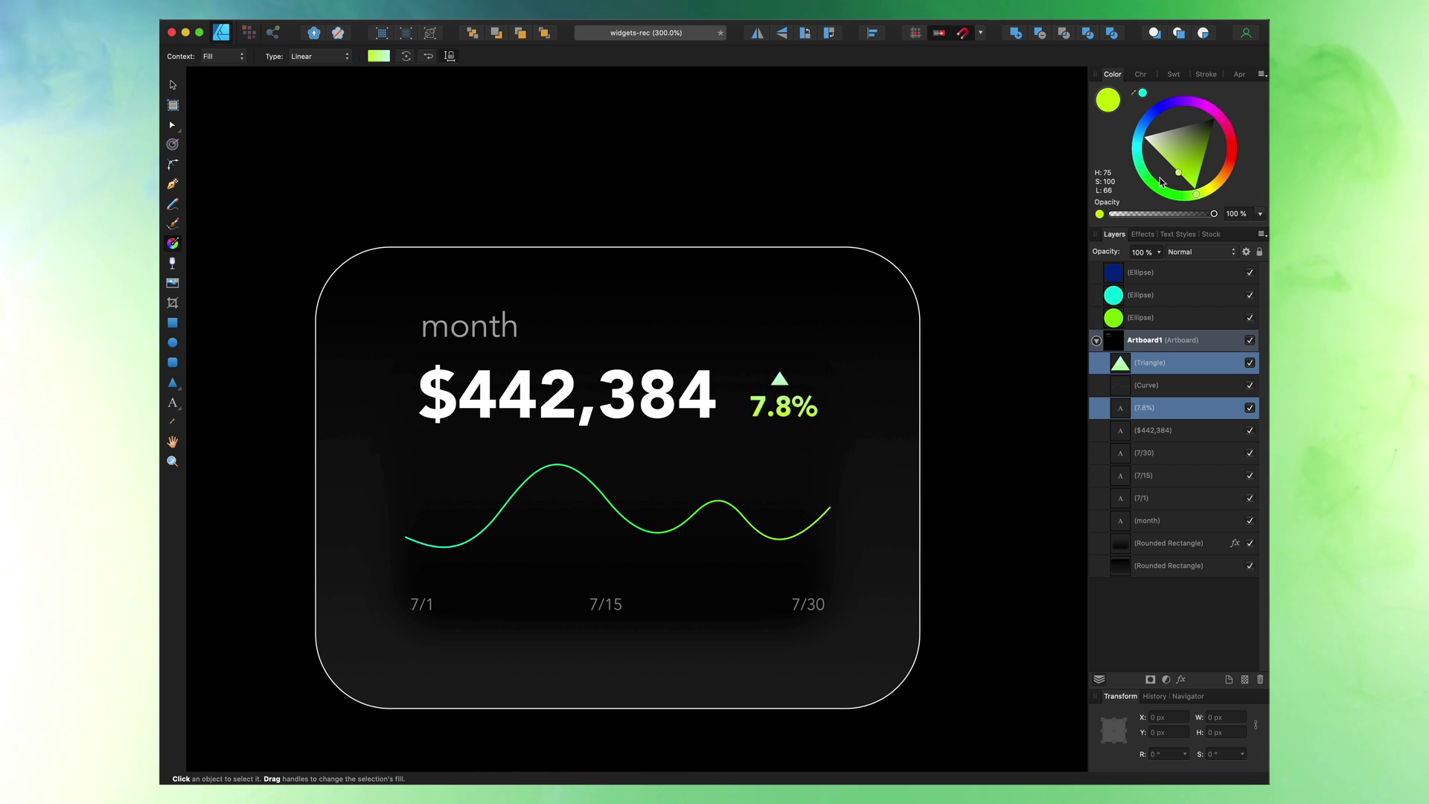
click(967, 288)
- Set the graph curve's stroke width to 3 px
key(v)
click(697, 513)
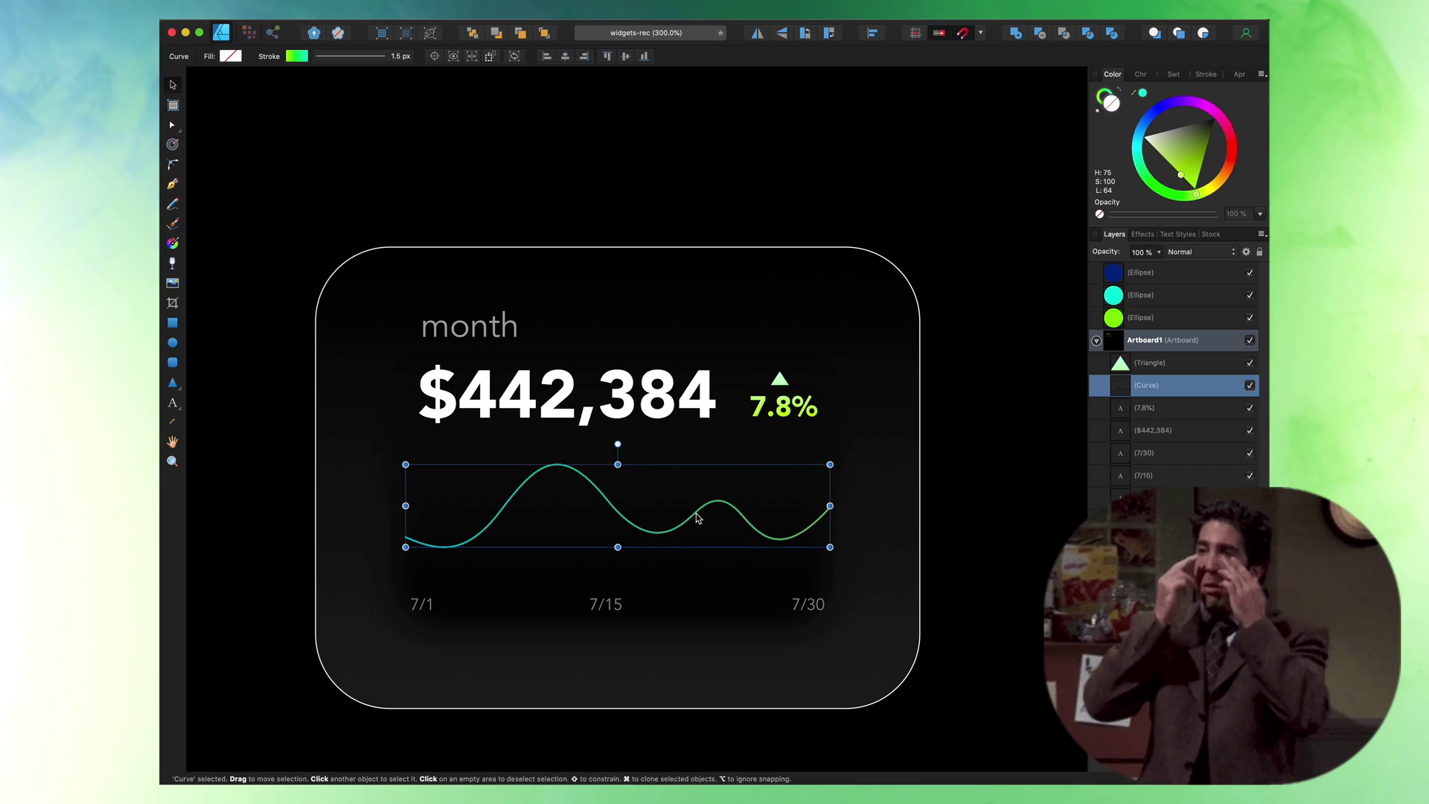
click(1206, 74)
drag(1133, 112, 1149, 112)
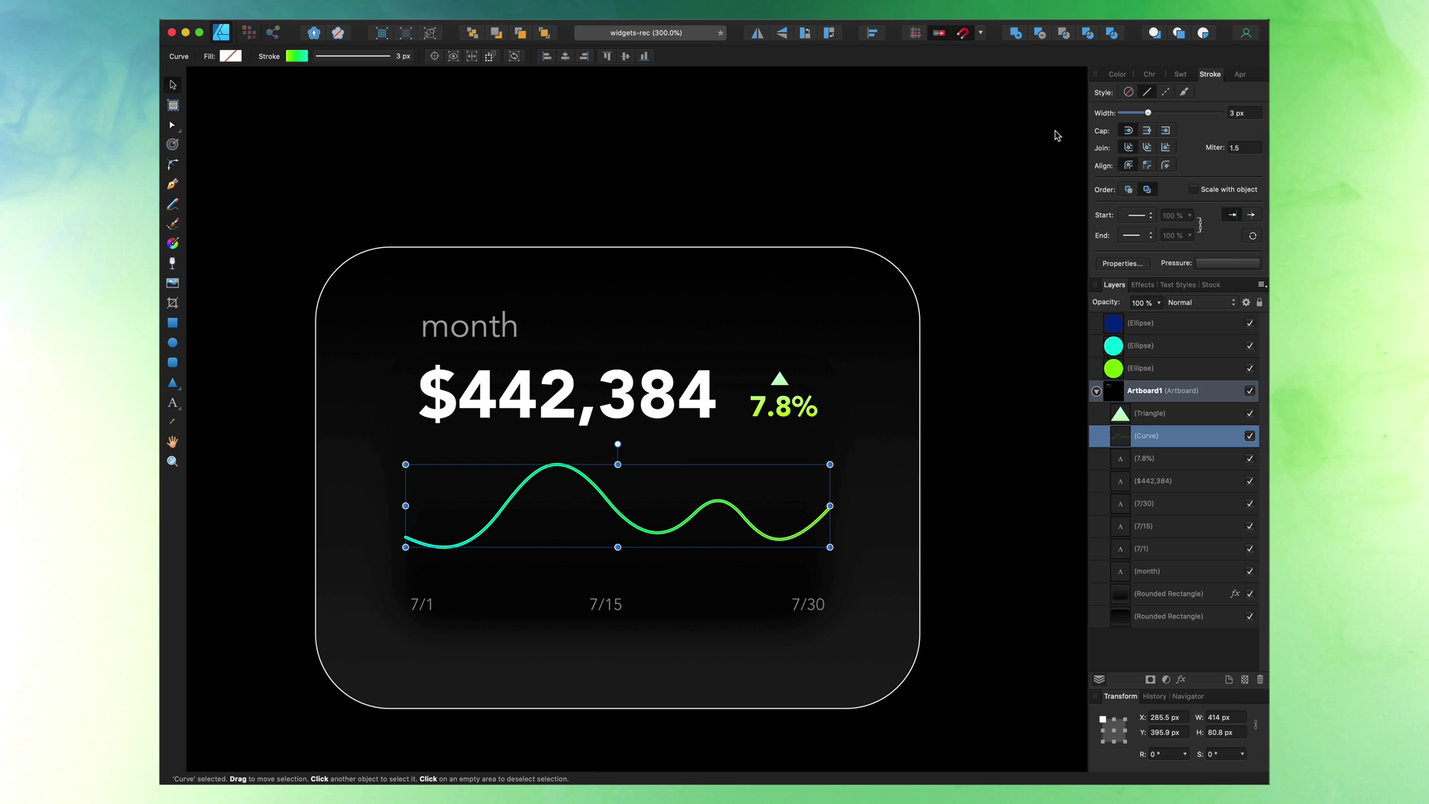
- Remove the white outline from the outer rounded rectangle and back it with a soft-edged rounded rectangle
click(906, 278)
click(1117, 74)
click(1026, 228)
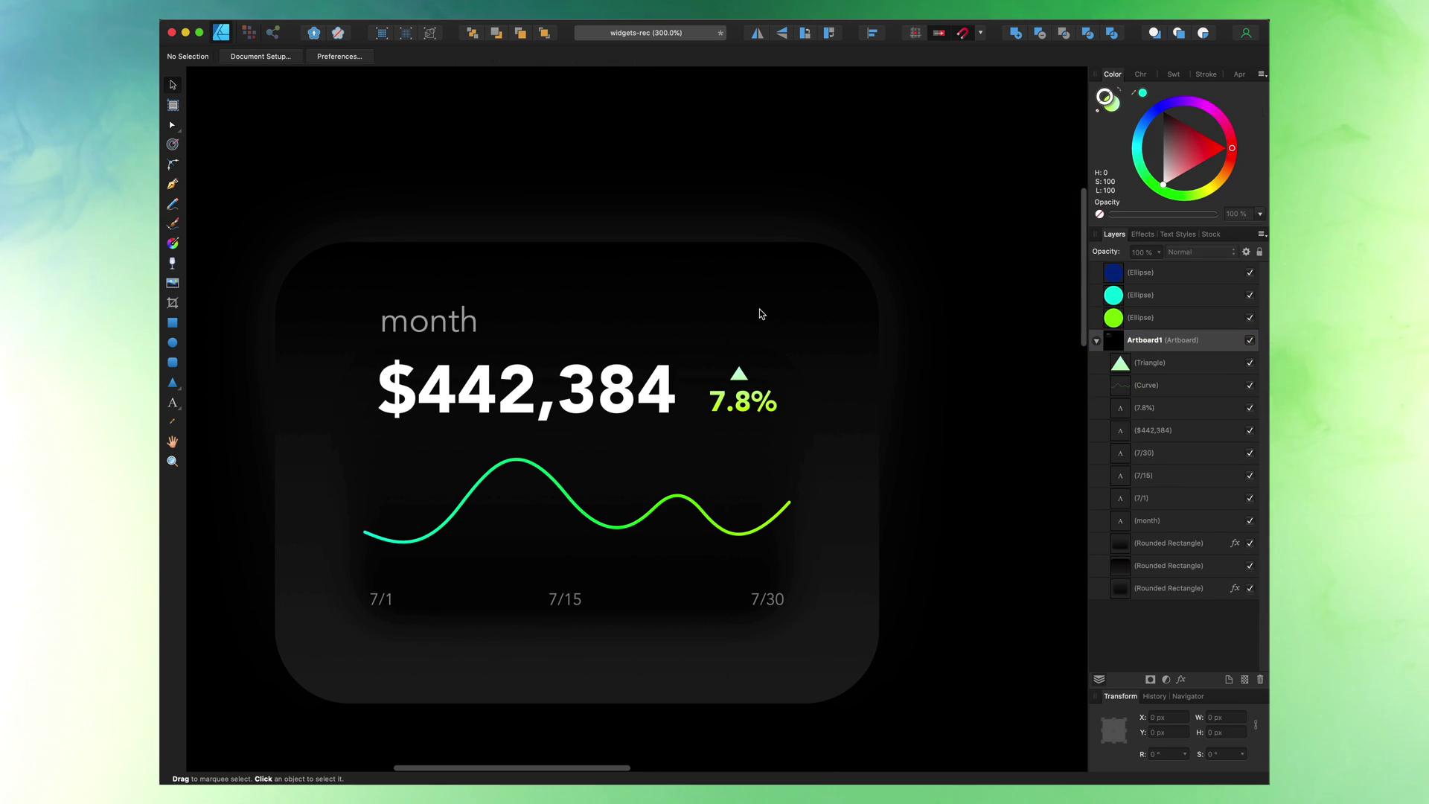
- Duplicate the triangle, rotate the copy to point left and place it just before the month title
click(741, 373)
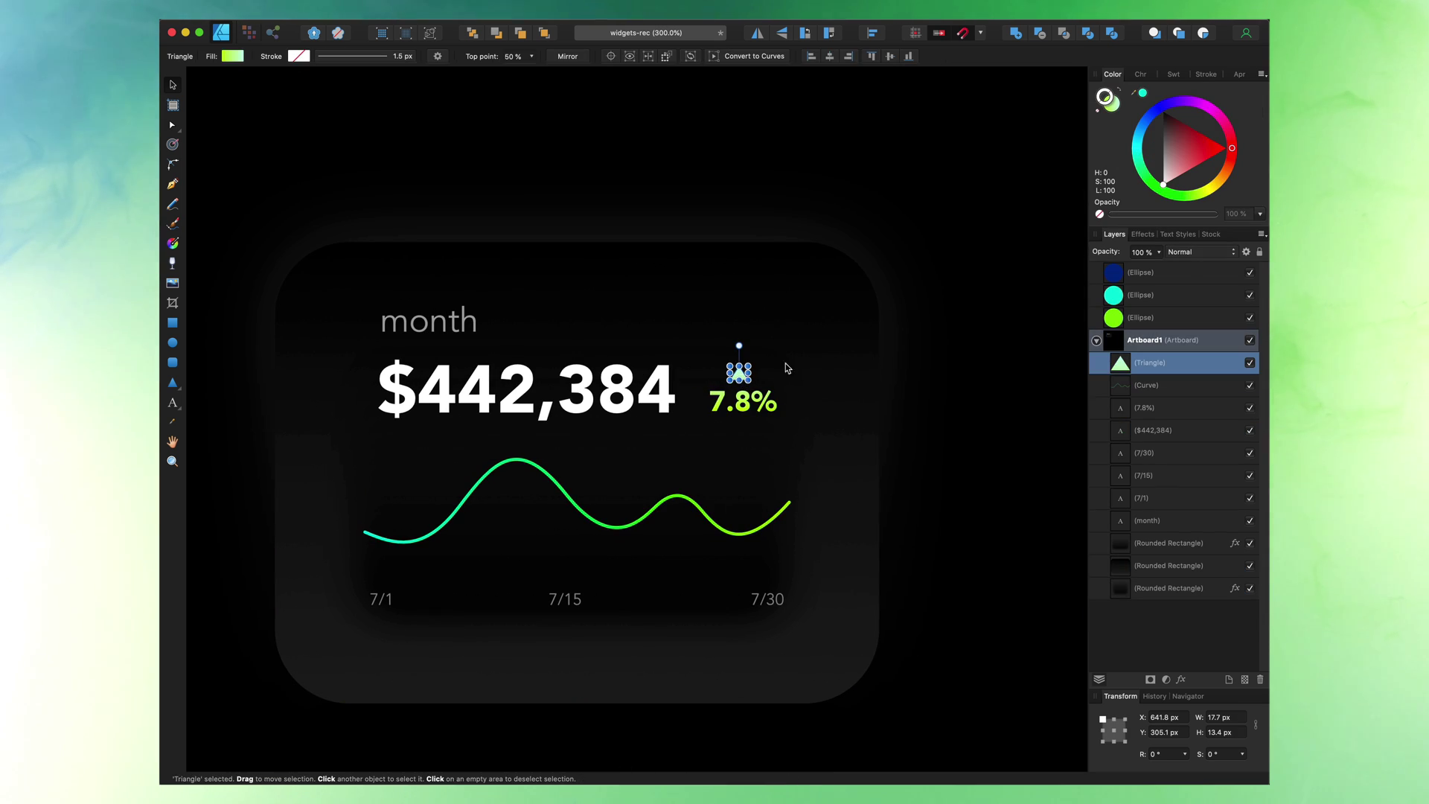
key(super+j)
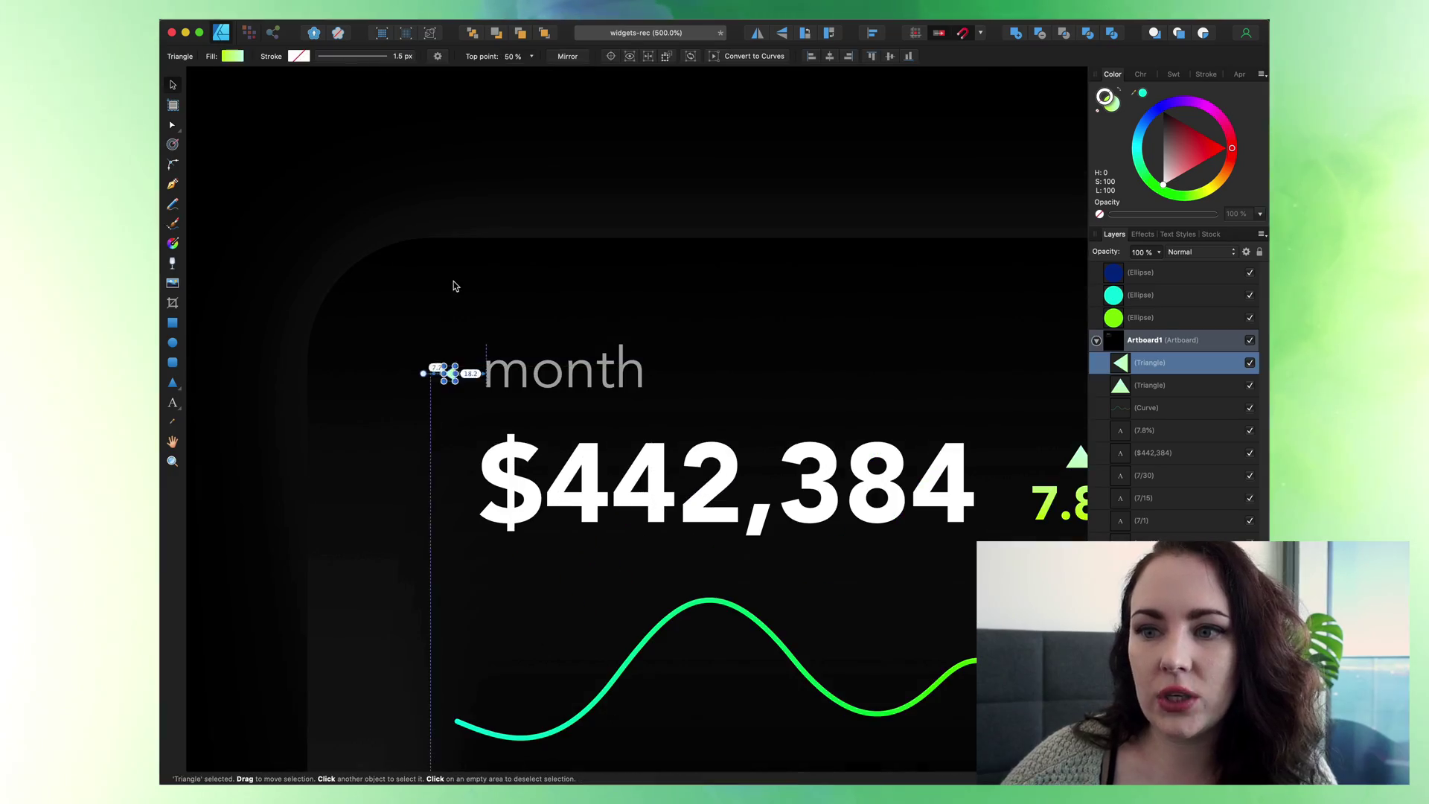
key(Right)
key(Right)
key(Right)
key(Right)
key(Down)
- Recolour the left-pointing triangle and the month title white at 47% opacity
click(588, 343)
click(456, 375)
shift+click(563, 372)
click(1111, 104)
drag(1174, 214, 1177, 216)
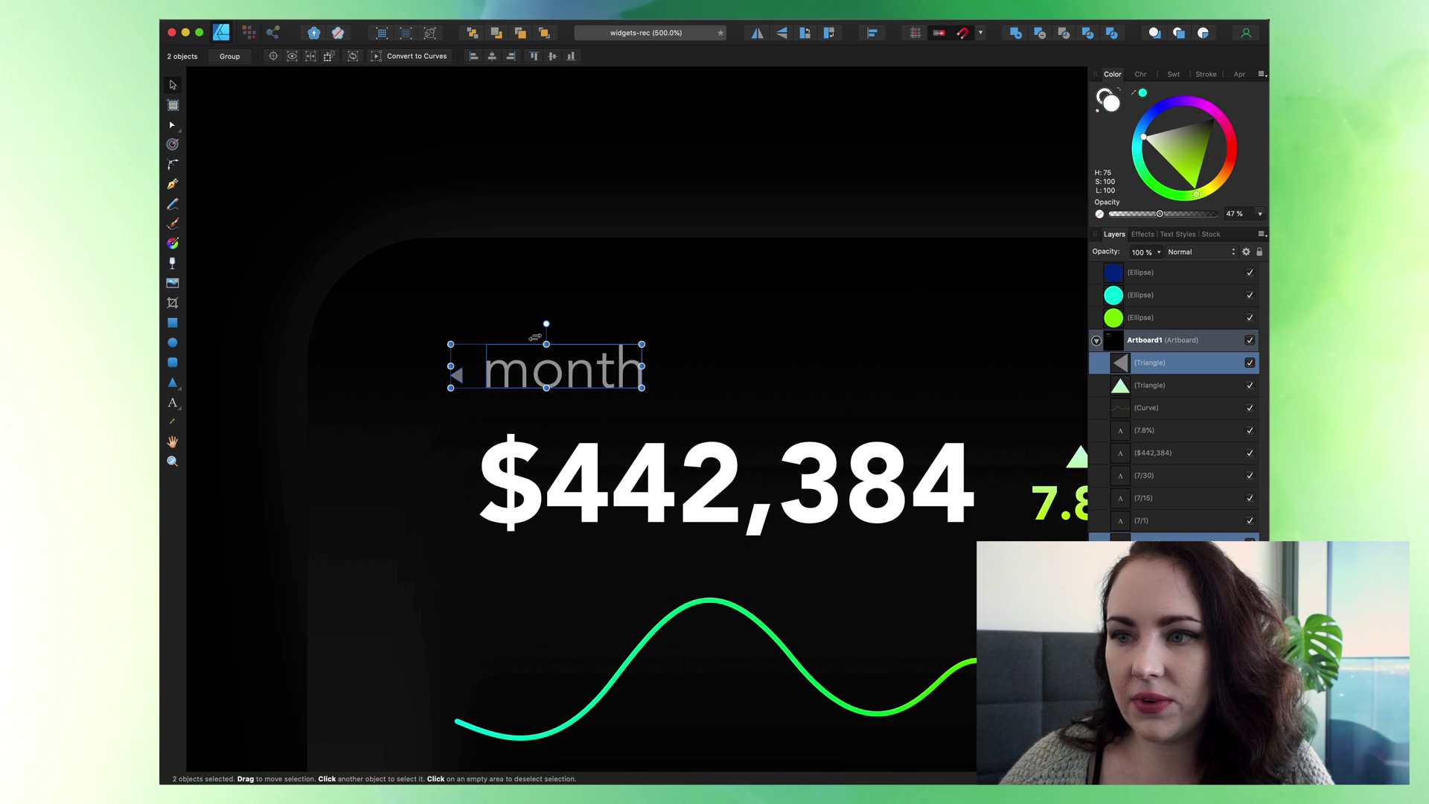
- Nudge the left-pointing triangle up, group it with the month title and align the group with the amount's left edge
click(456, 376)
key(Up)
shift+click(564, 373)
key(super+g)
key(super+minus)
mouse_move(586, 385)
mouse_down()
mouse_move(616, 387)
mouse_move(608, 397)
mouse_up()
key(super+minus)
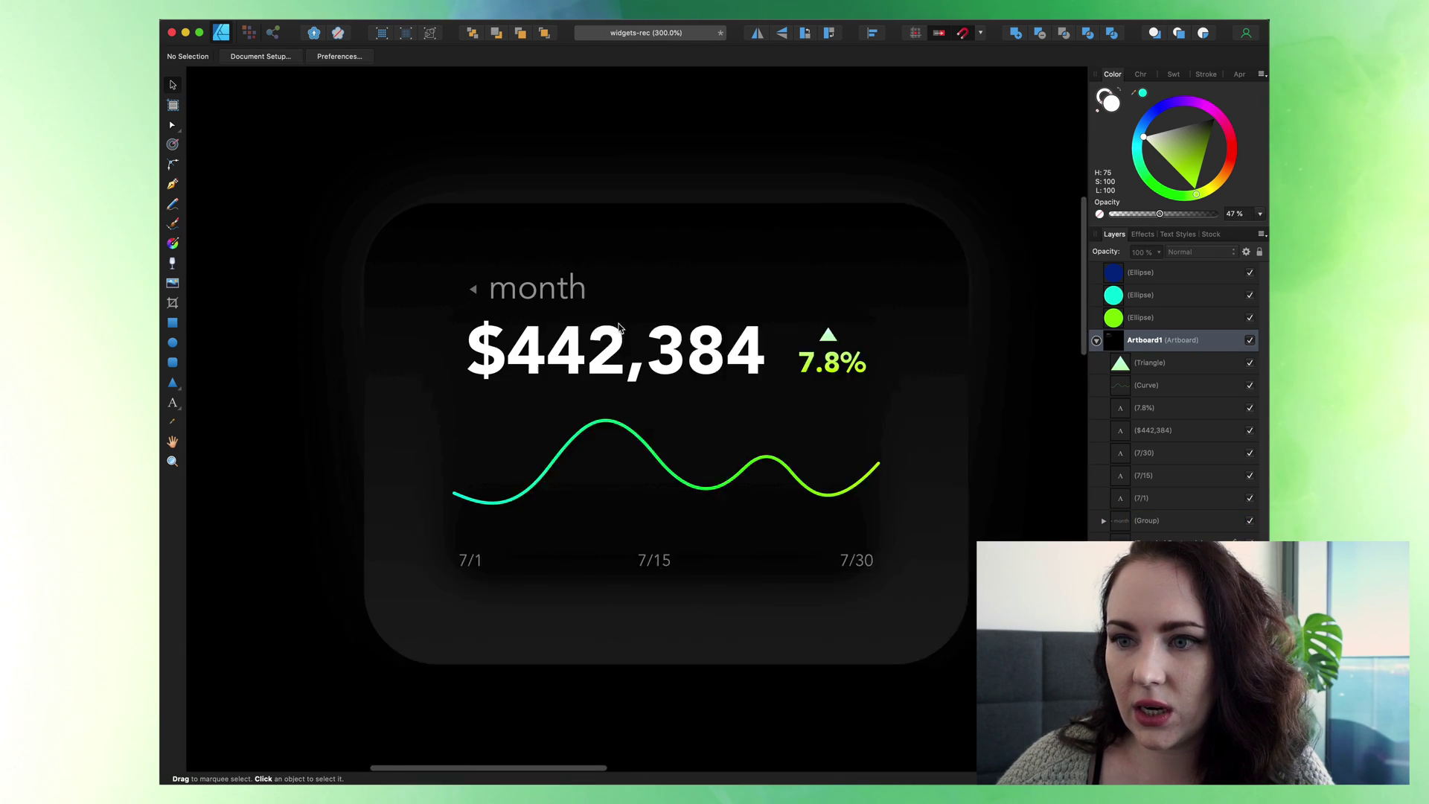
- Move the three date labels and the graph curve slightly down within the card
scroll(619, 328, right, 2)
click(578, 589)
shift+click(789, 589)
shift+click(394, 588)
shift+click(486, 476)
drag(485, 499, 485, 507)
- Extend the top of the card's rounded rectangles slightly upward and scale down the month title group
click(1162, 566)
shift+click(1159, 543)
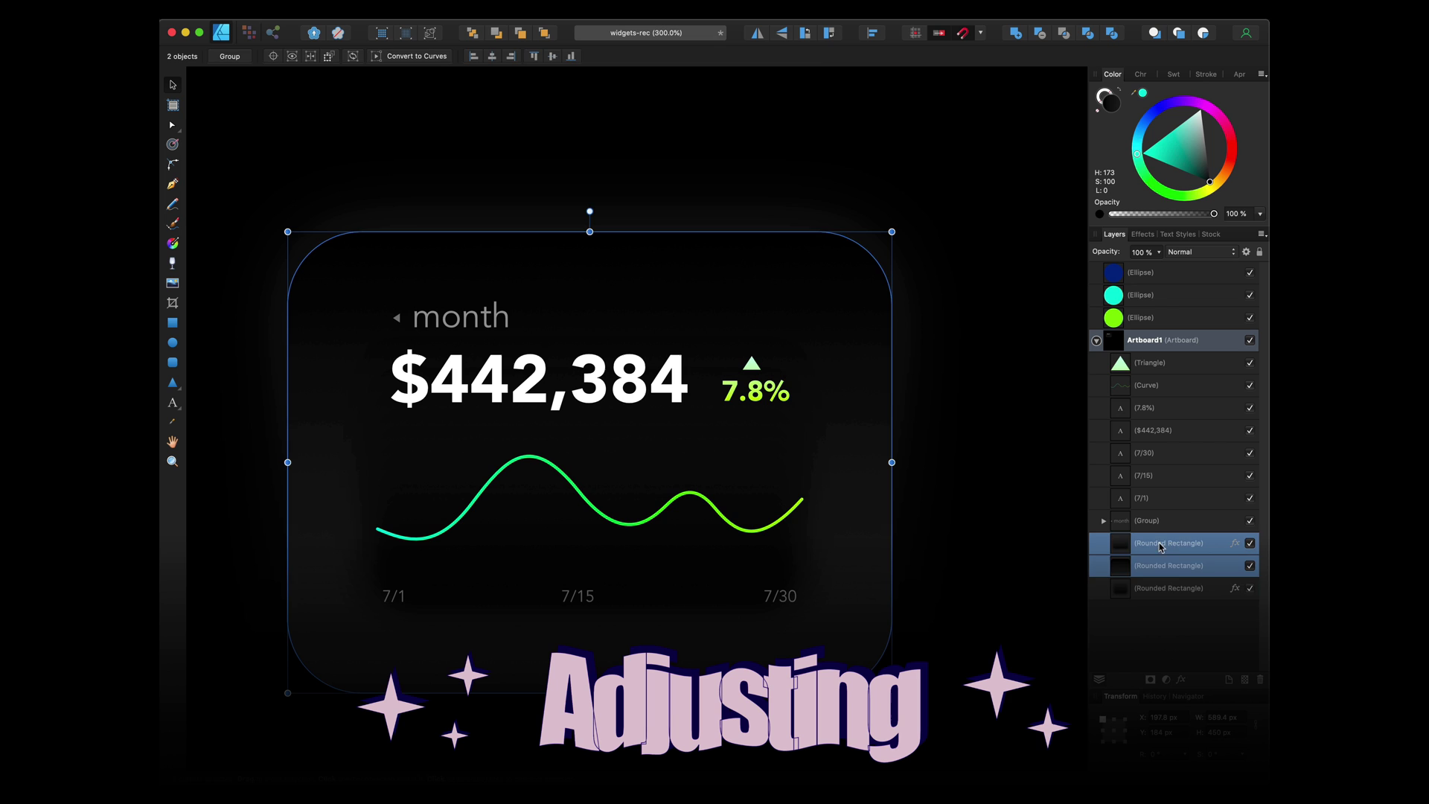
click(458, 314)
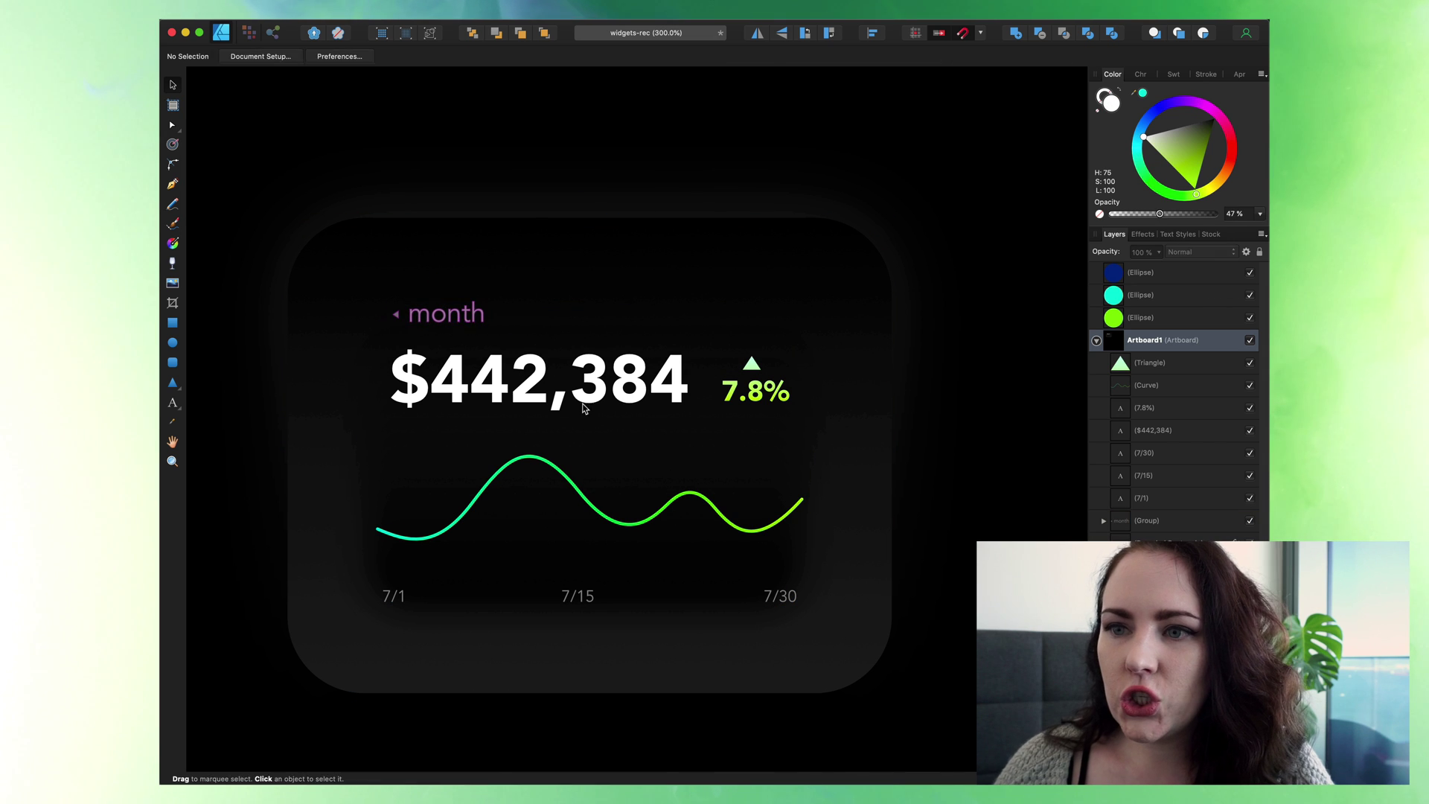
- Move the $442,384 amount, the 7.8% label and its triangle slightly up together
click(583, 408)
shift+click(755, 389)
shift+click(751, 364)
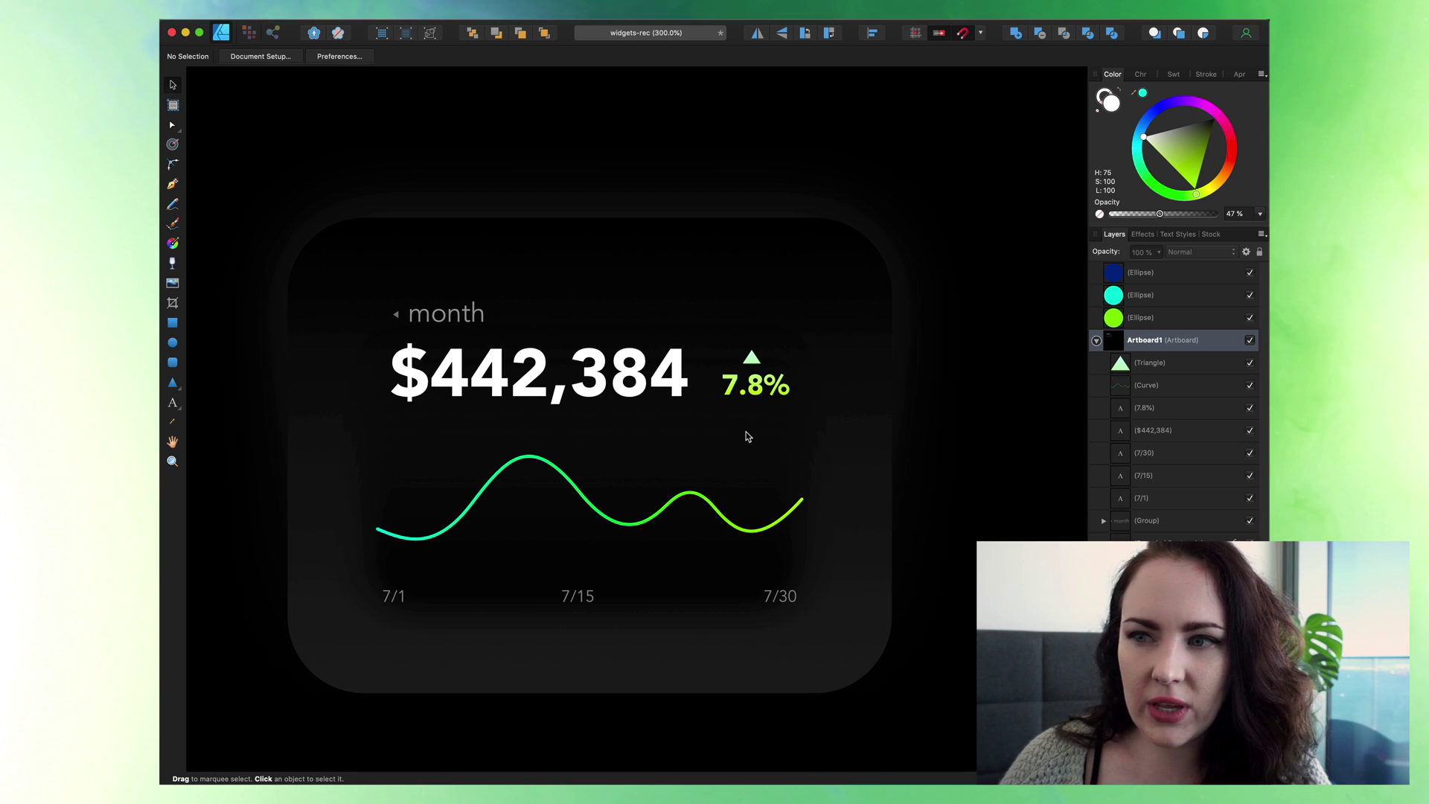
- Place a smaller copy of the amount text above the curve's right end and change it to 12,693
scroll(909, 405, down, 1)
click(639, 380)
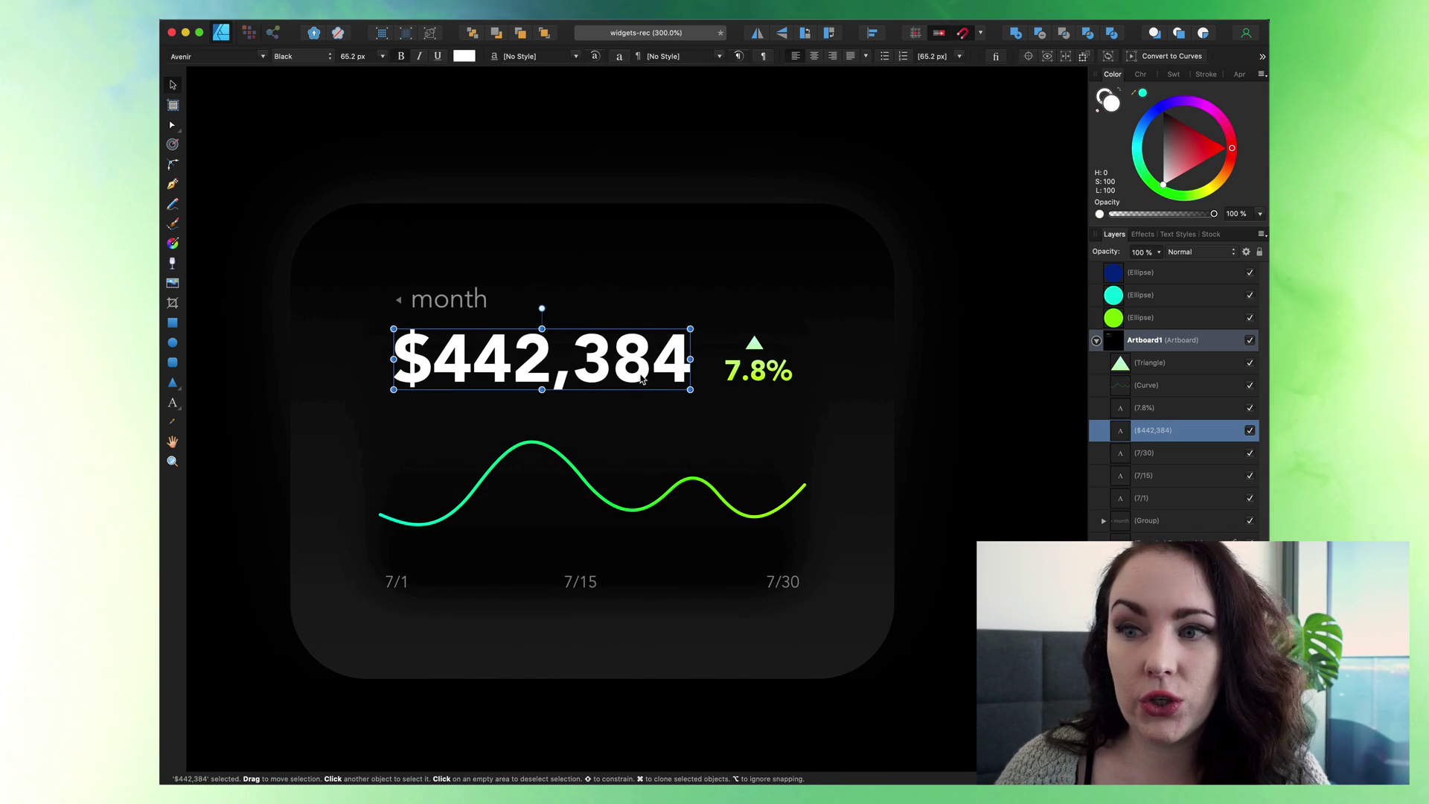
drag(691, 328, 806, 456)
triple_click(806, 456)
text(12,693)
key(Escape)
key(Escape)
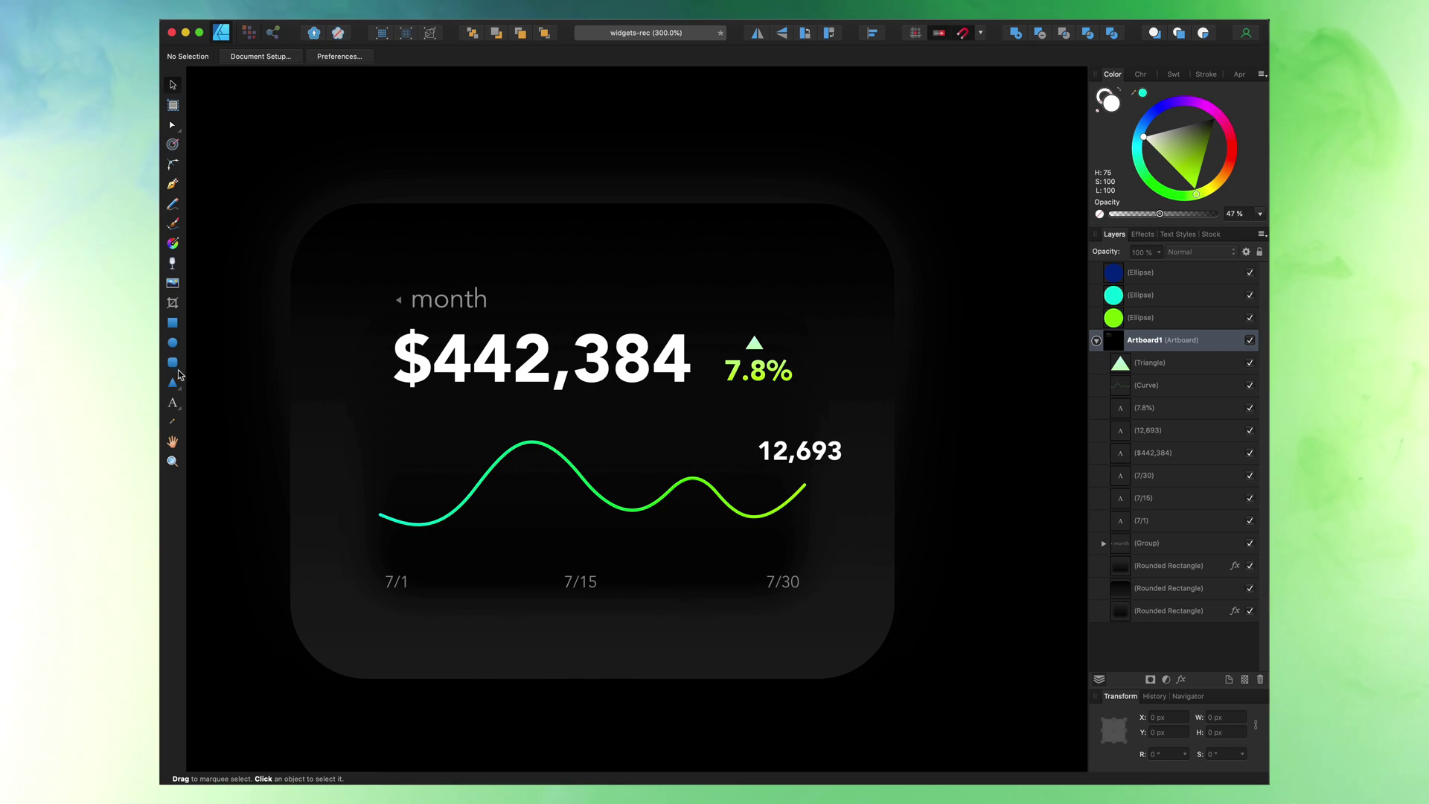
- Draw a rounded rectangle about 129.9 × 48.9 px around the 12,693 label and set its corner radius to 50%
key(m)
drag(745, 431, 880, 485)
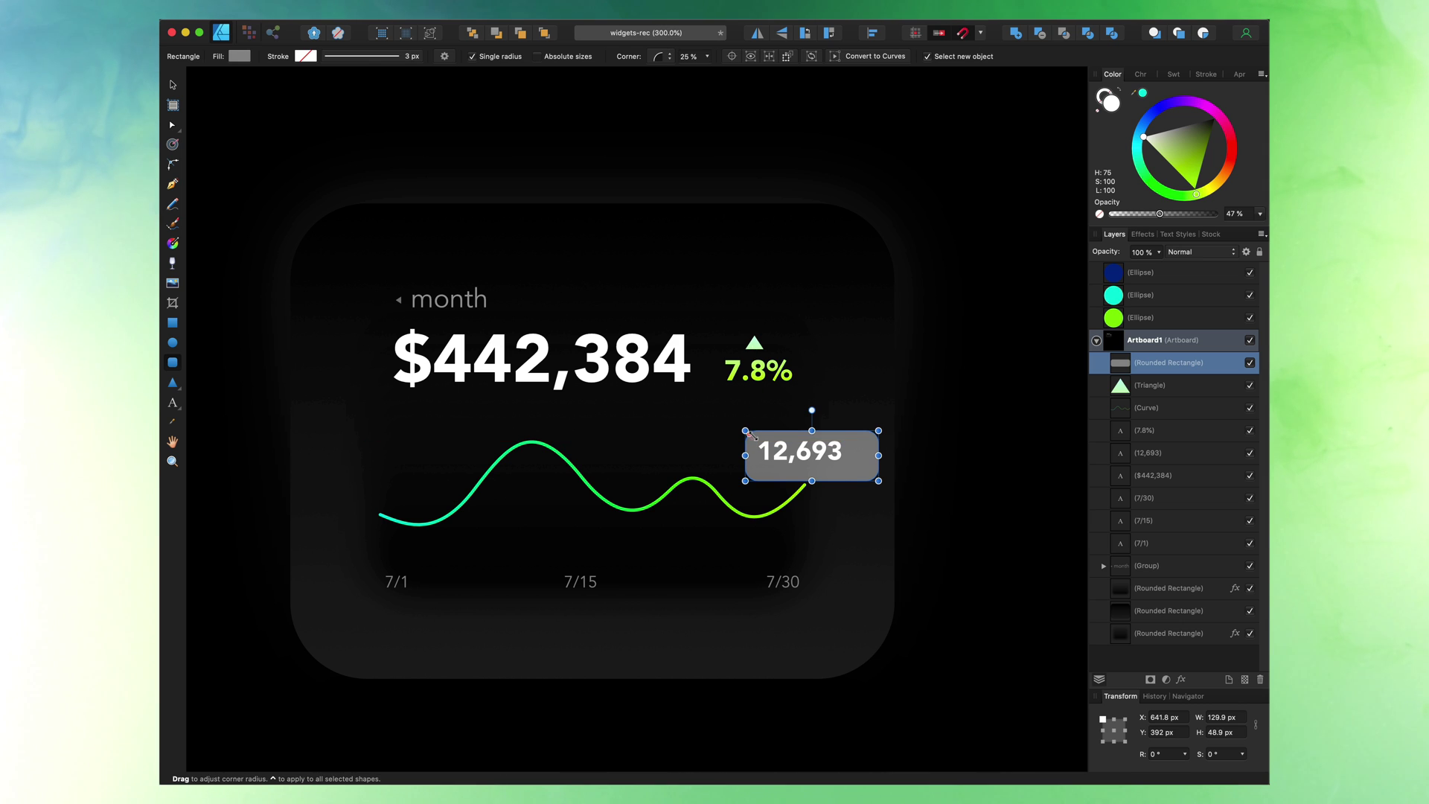
key(v)
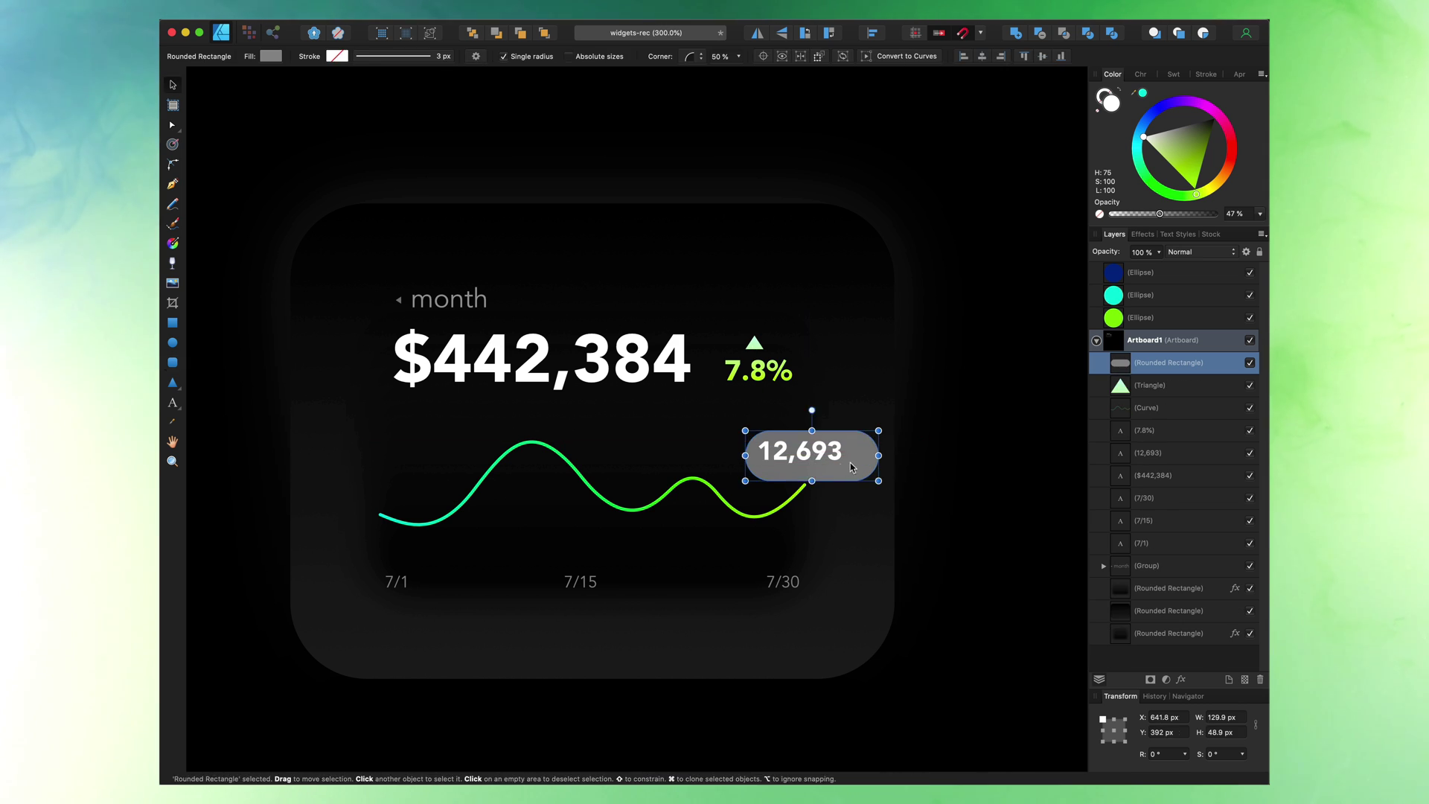
- Give the pill a linear gradient using a green sampled from the curve, and place it behind the 12,693 label
drag(850, 462, 733, 452)
key(g)
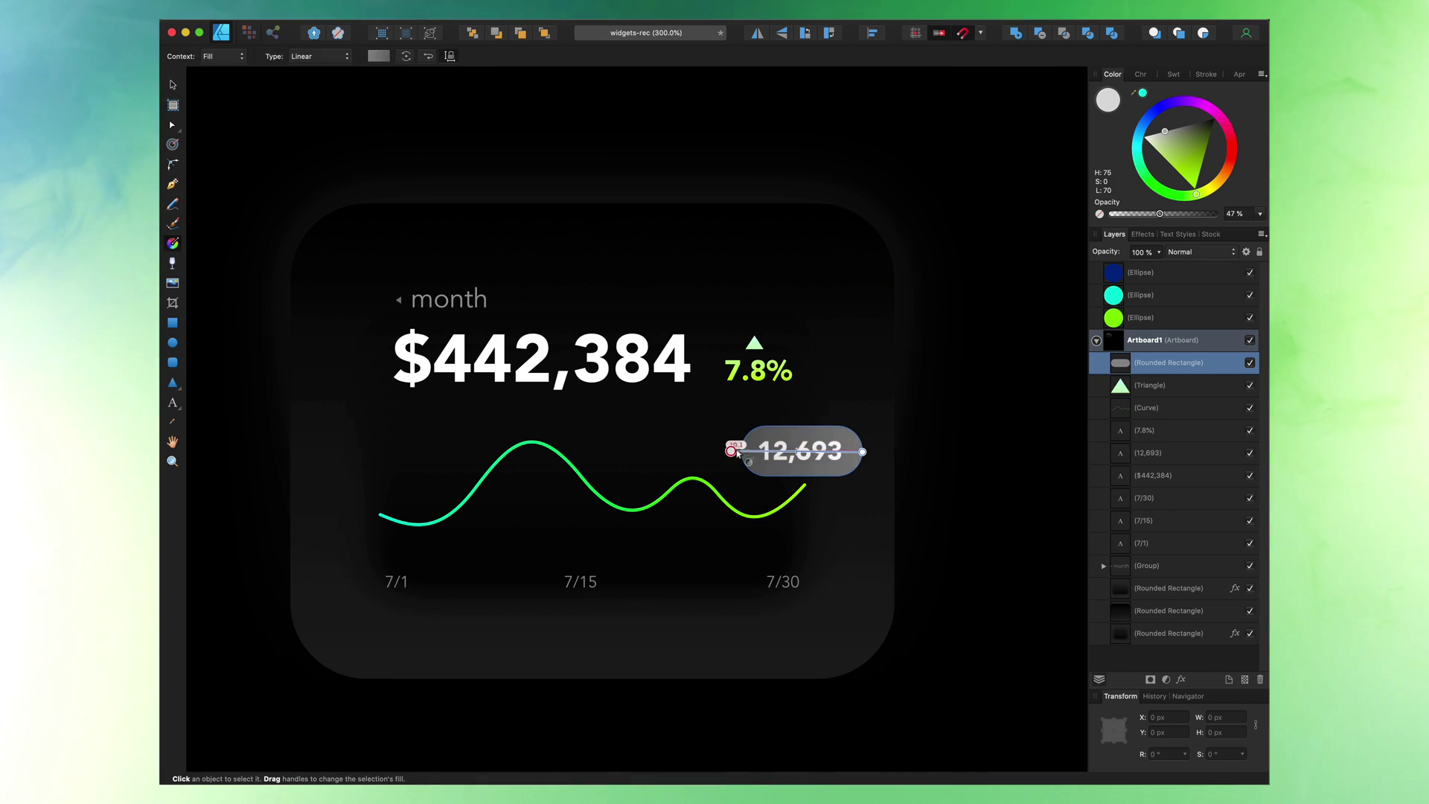
click(862, 452)
scroll(760, 417, up, 10)
scroll(760, 372, down, 10)
drag(1134, 93, 607, 507)
drag(1169, 363, 1169, 554)
- Set the pill gradient's end stop to full opacity and a lime green of about H 82, S 57, L 50
click(837, 450)
drag(1160, 214, 1215, 214)
click(717, 449)
click(838, 449)
drag(1156, 177, 1187, 162)
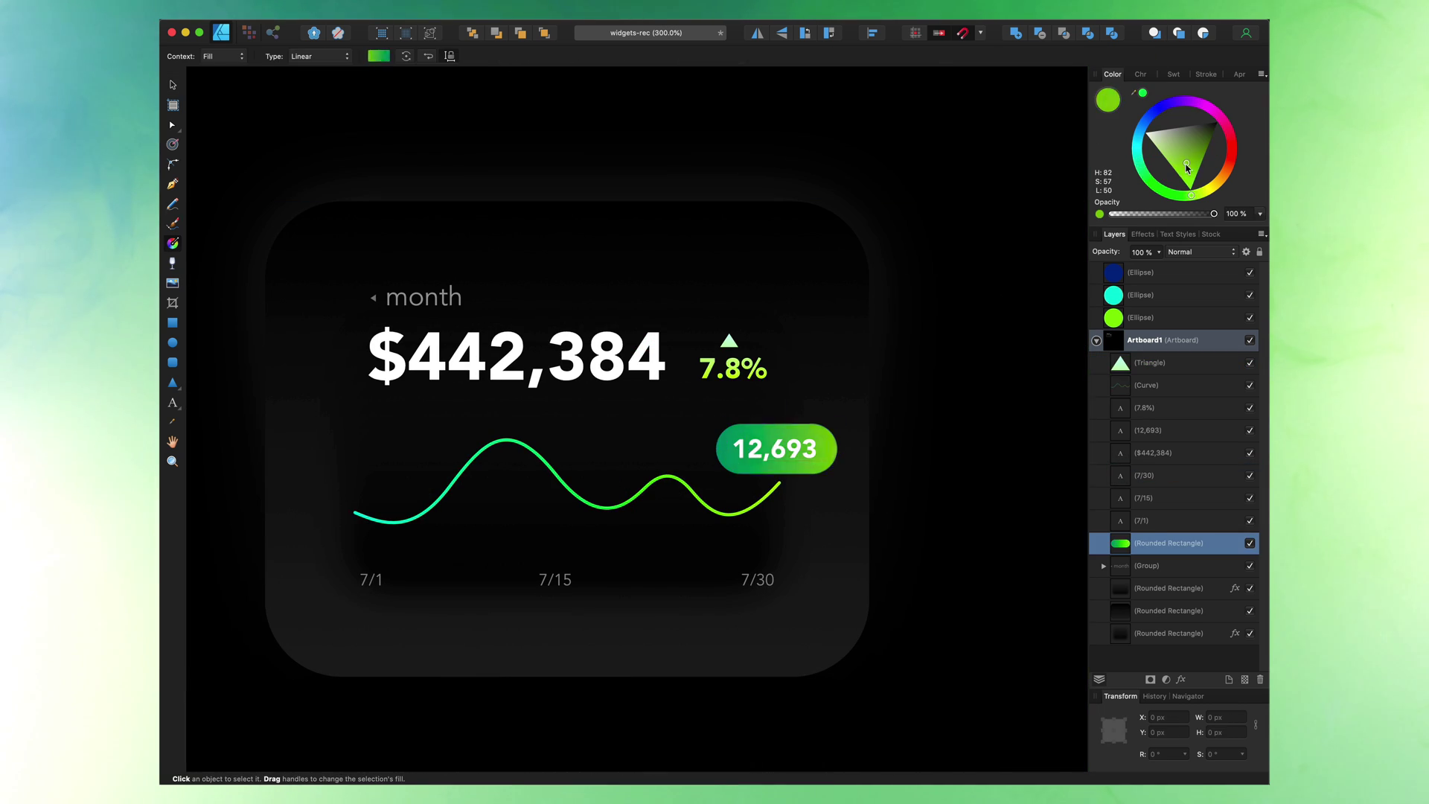
- Scale the pill and 12,693 label down together to about 105.5 × 43.7 px and nudge them over the curve's end
key(v)
shift+click(782, 449)
drag(837, 424, 786, 438)
key(Left)
key(Left)
key(Left)
key(Left)
key(Left)
key(Left)
key(Left)
key(Left)
key(Left)
key(Left)
key(Left)
key(Left)
key(Left)
key(Left)
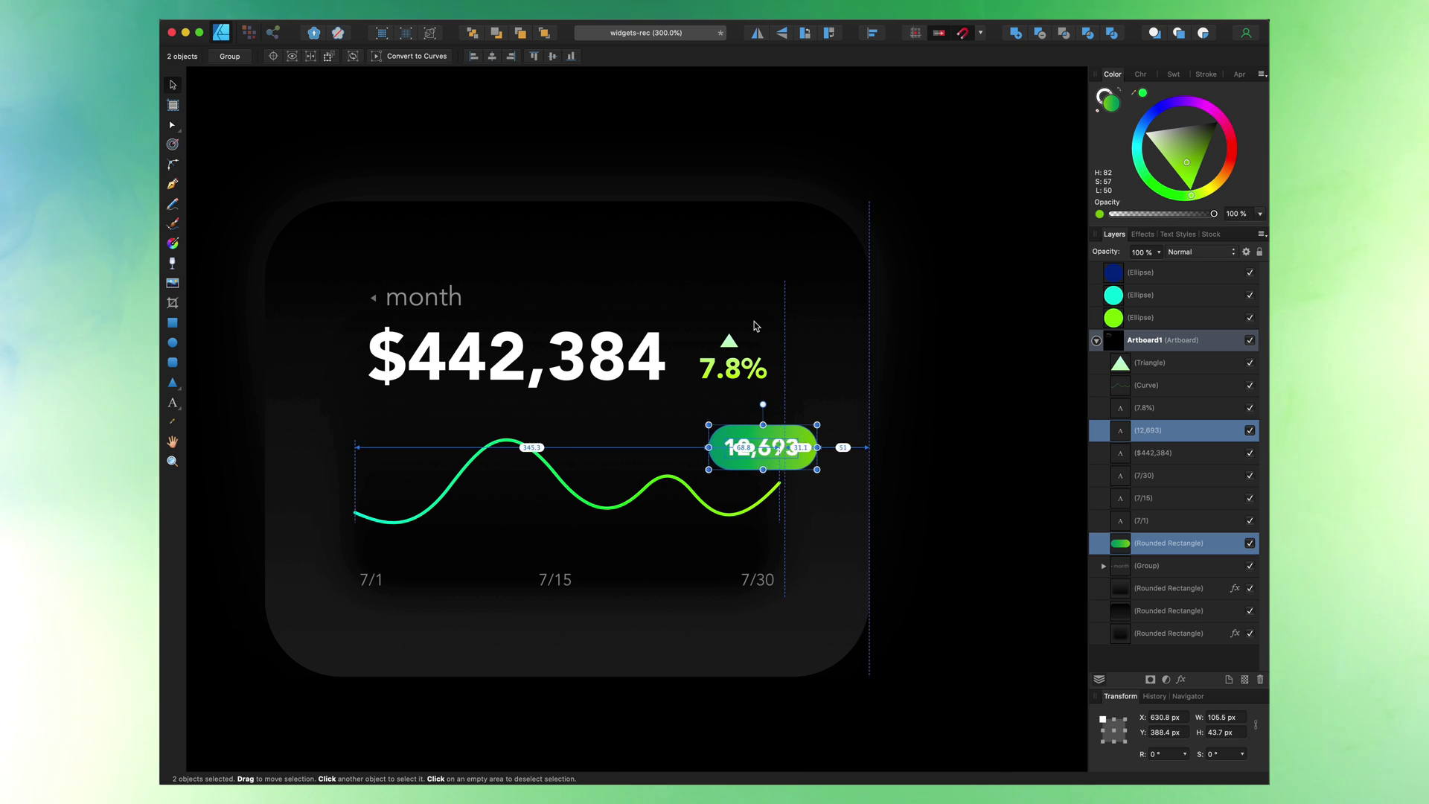
key(Right)
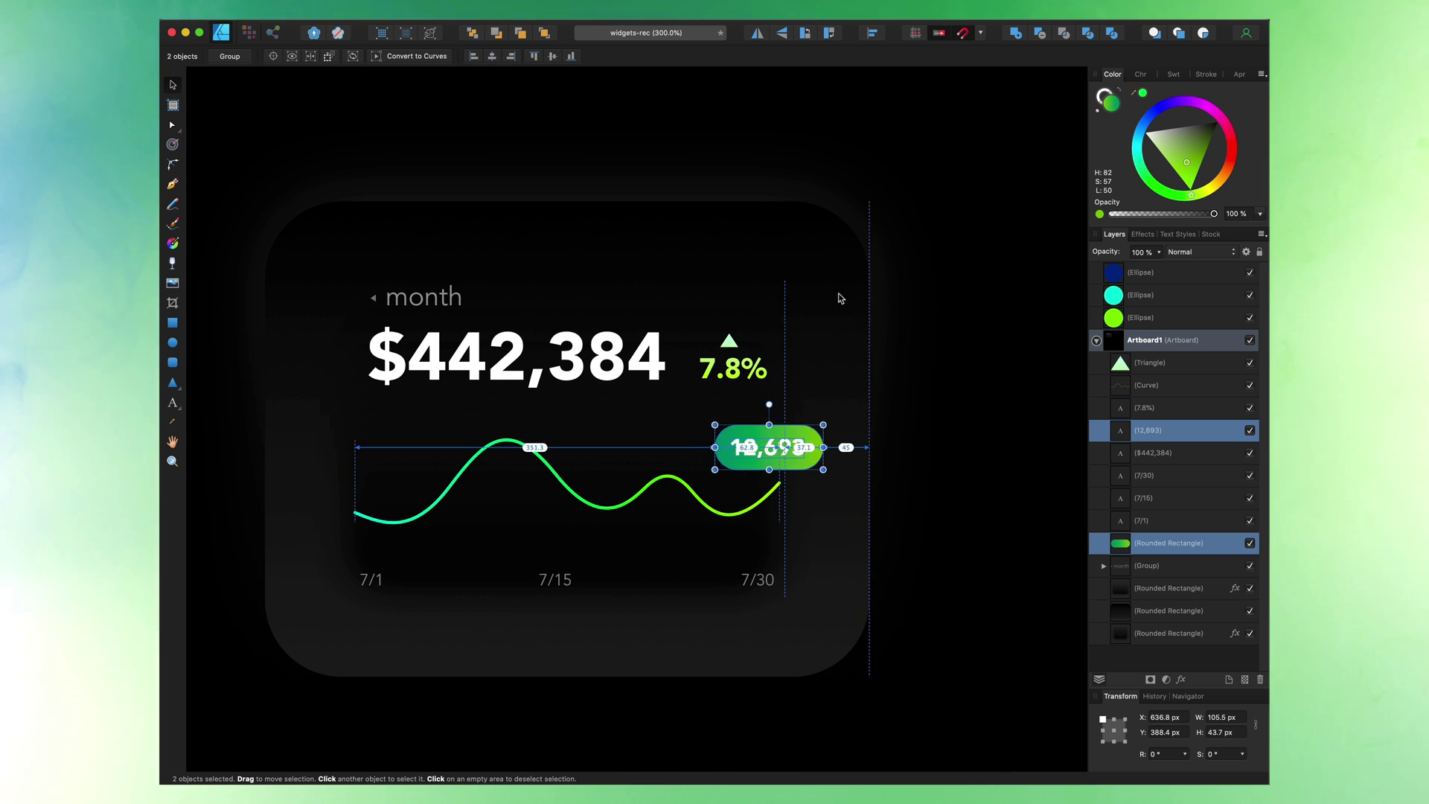
key(Escape)
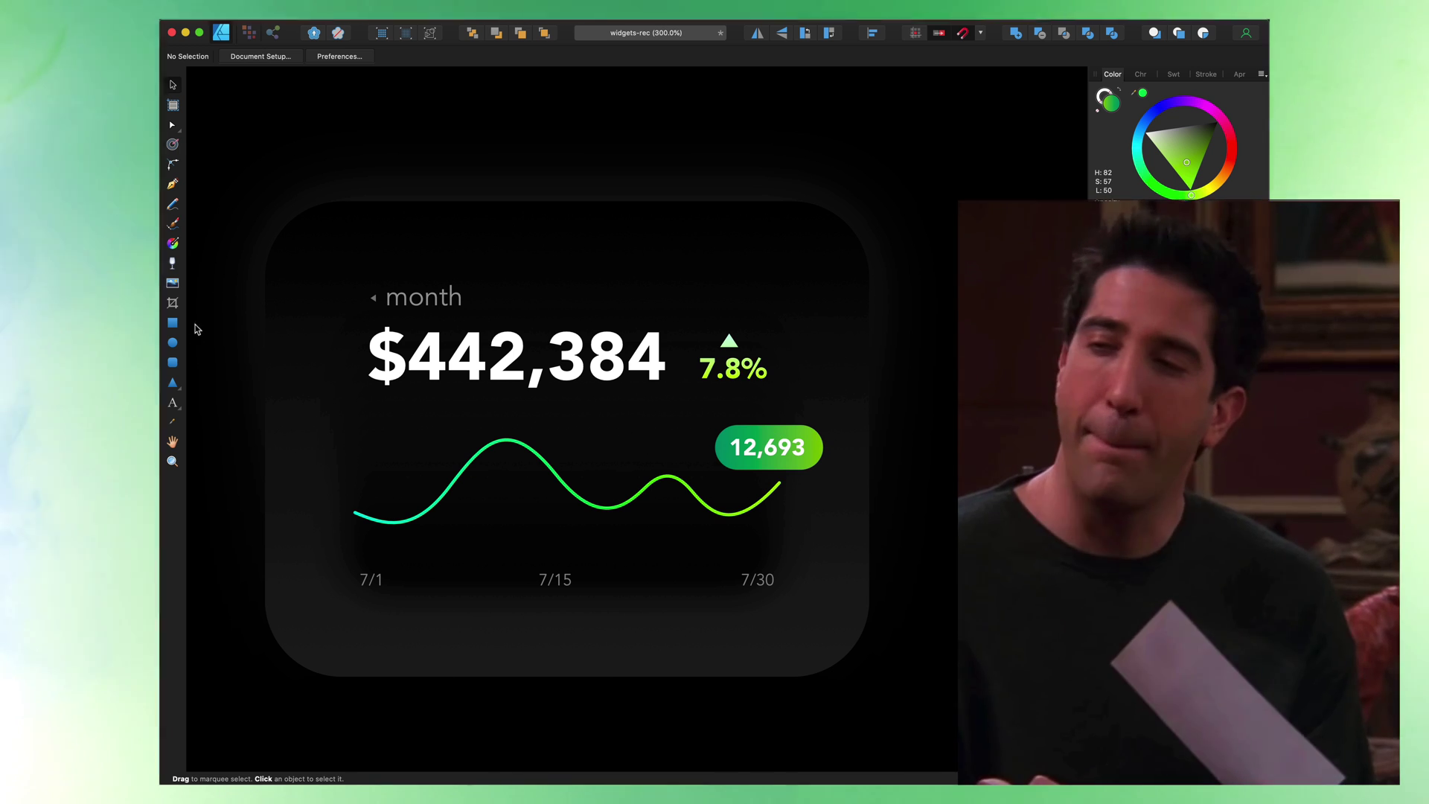
- Draw a closed flared shape with the Pen tool, widening from the pill out past the card's right edge
click(173, 184)
drag(785, 407, 886, 315)
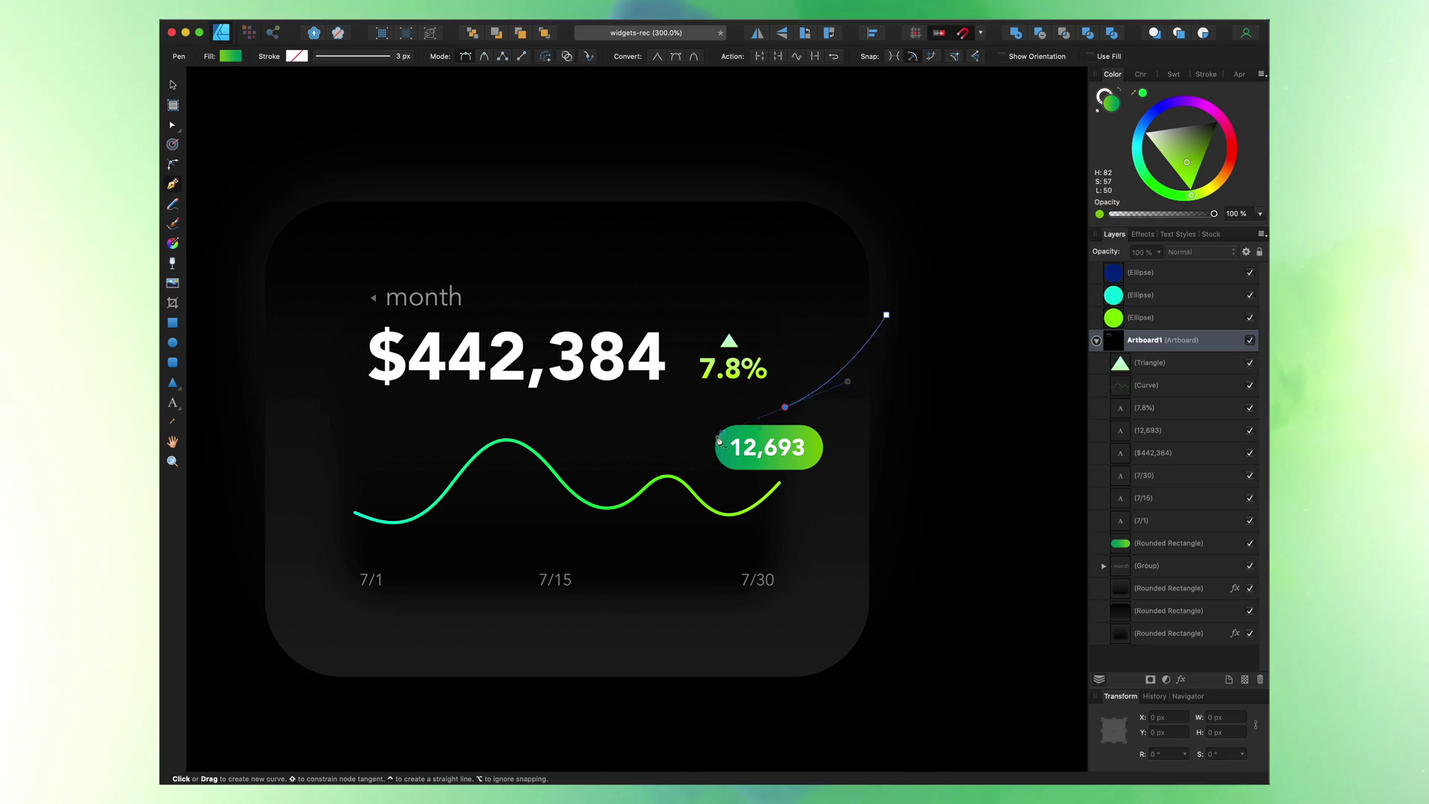
drag(785, 489, 846, 510)
drag(913, 606, 926, 641)
drag(886, 315, 674, 258)
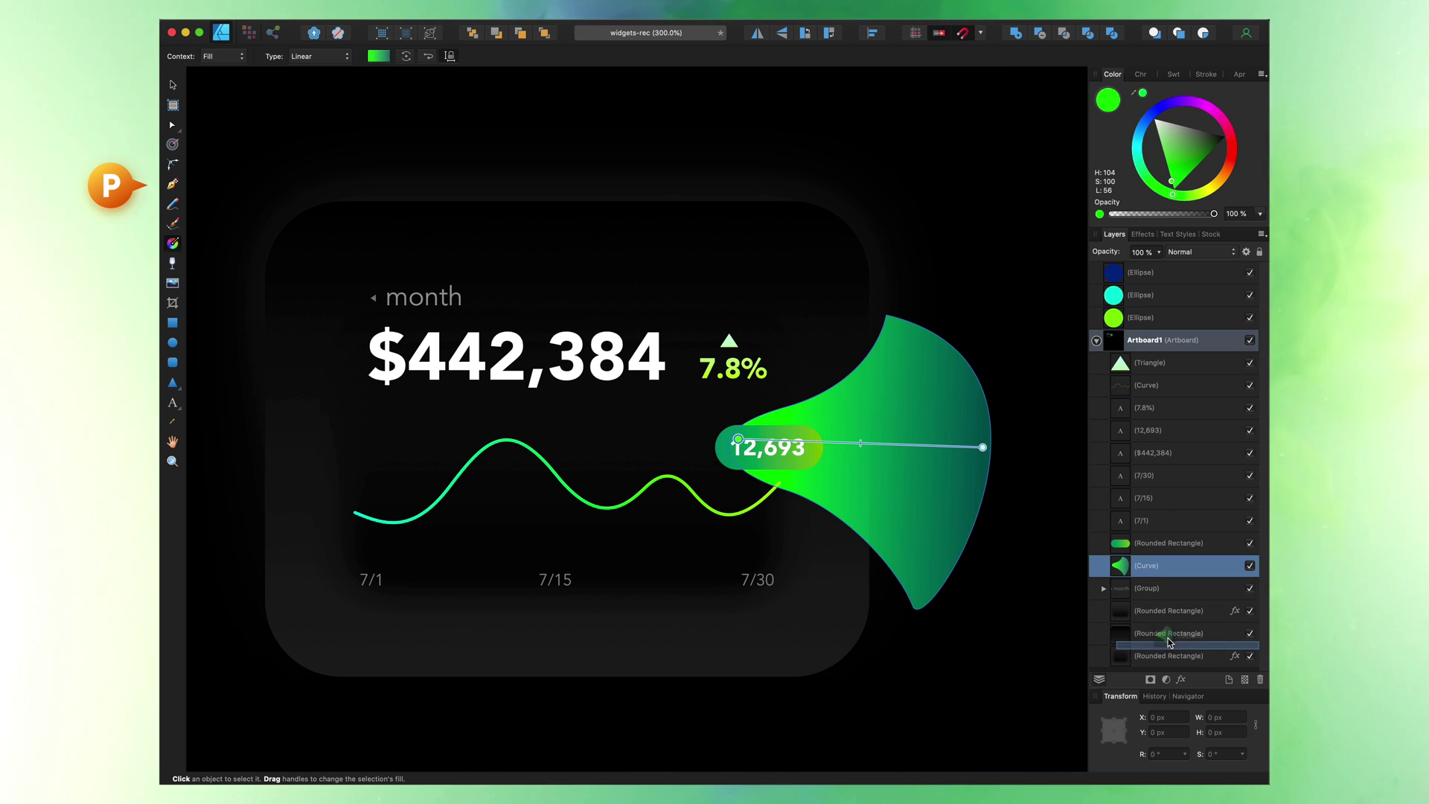
- Clip the flared shape inside the card's rounded rectangle and apply a Gaussian blur to turn it into a glow
drag(1169, 642, 1167, 648)
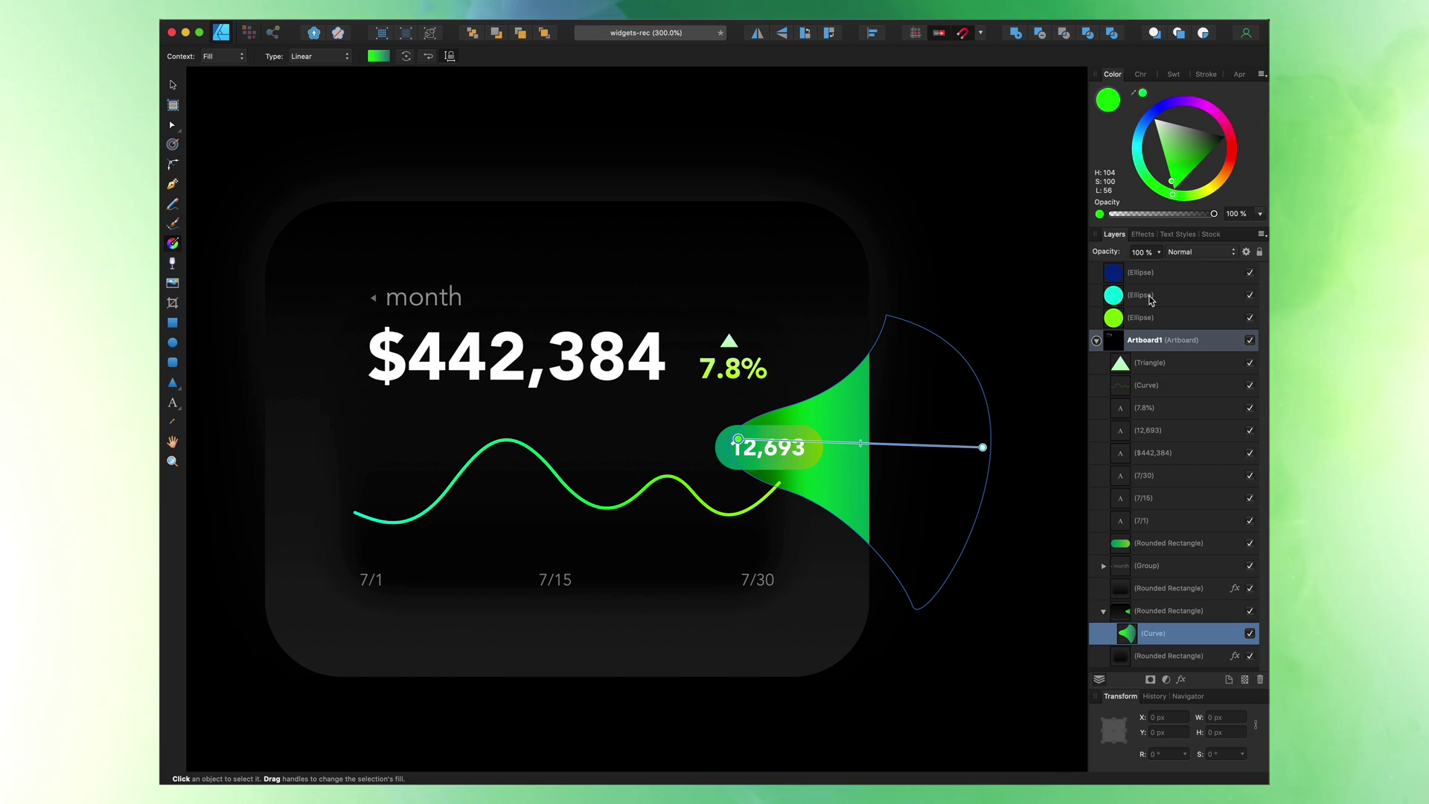
click(1144, 237)
drag(1128, 302, 1209, 307)
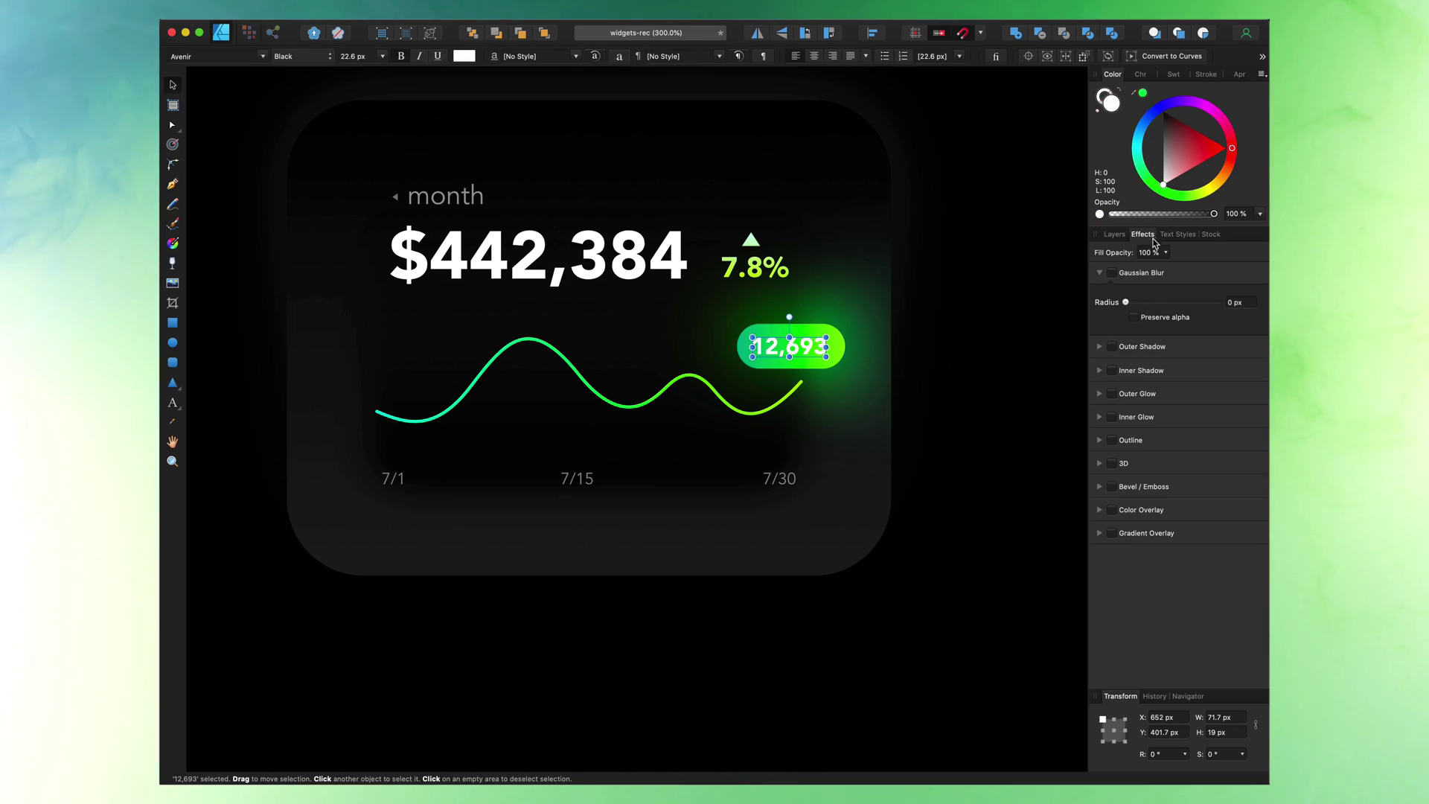
- Add an outer shadow to the 12,693 text with a radius of about 11 px, 50% opacity and a custom shadow colour
click(1149, 347)
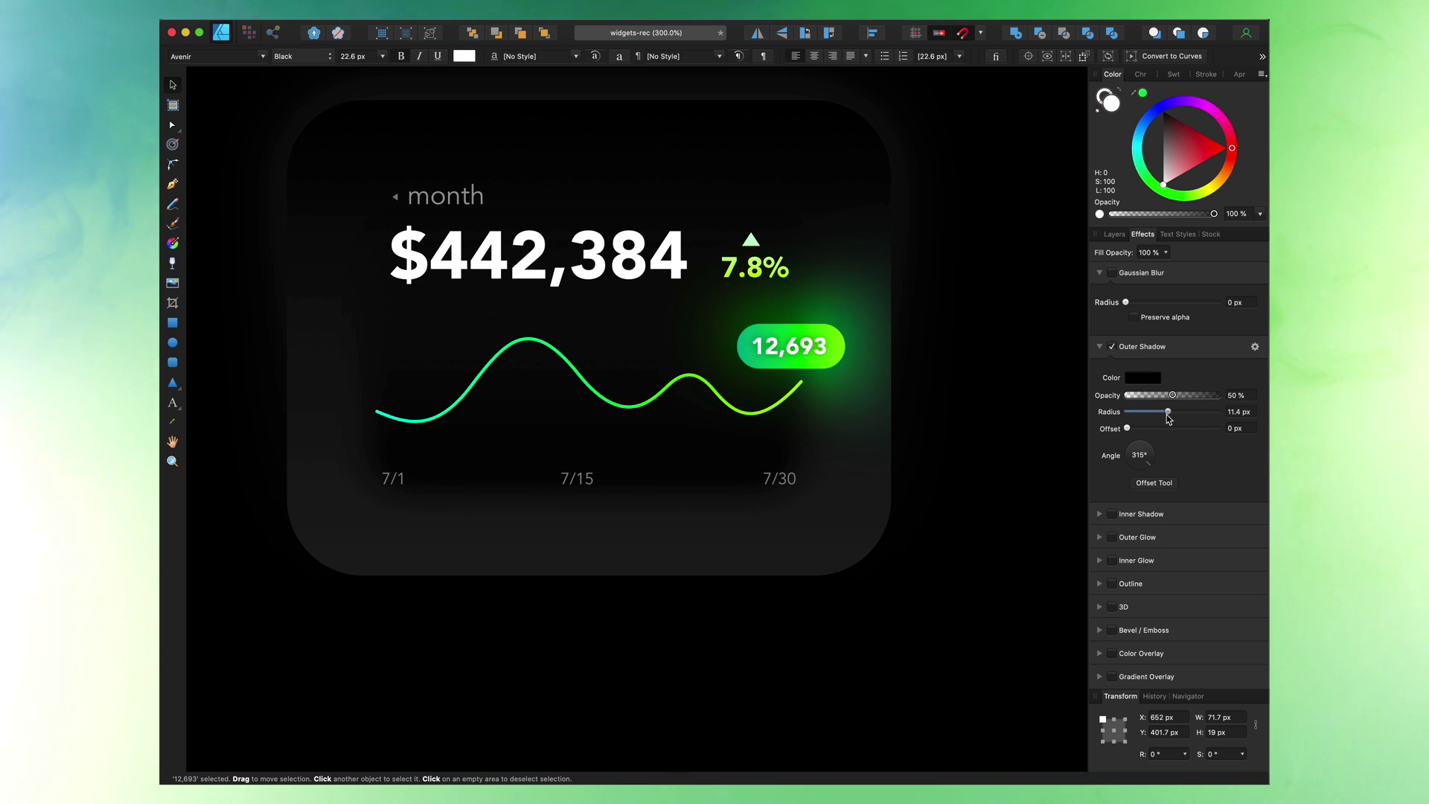
click(1143, 377)
click(1145, 466)
click(1189, 527)
click(1141, 484)
click(1190, 378)
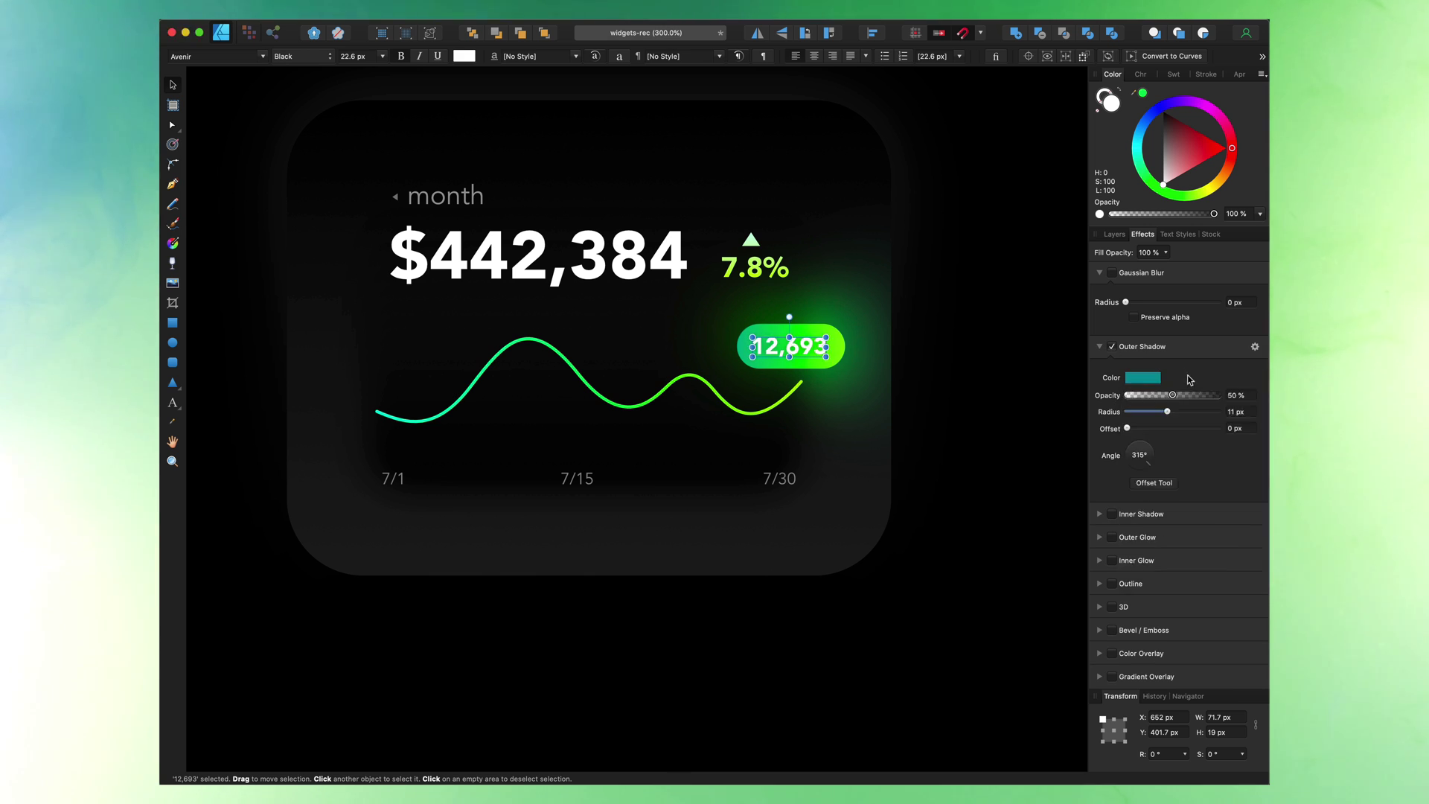
click(1143, 377)
drag(1178, 507, 1136, 484)
click(1192, 374)
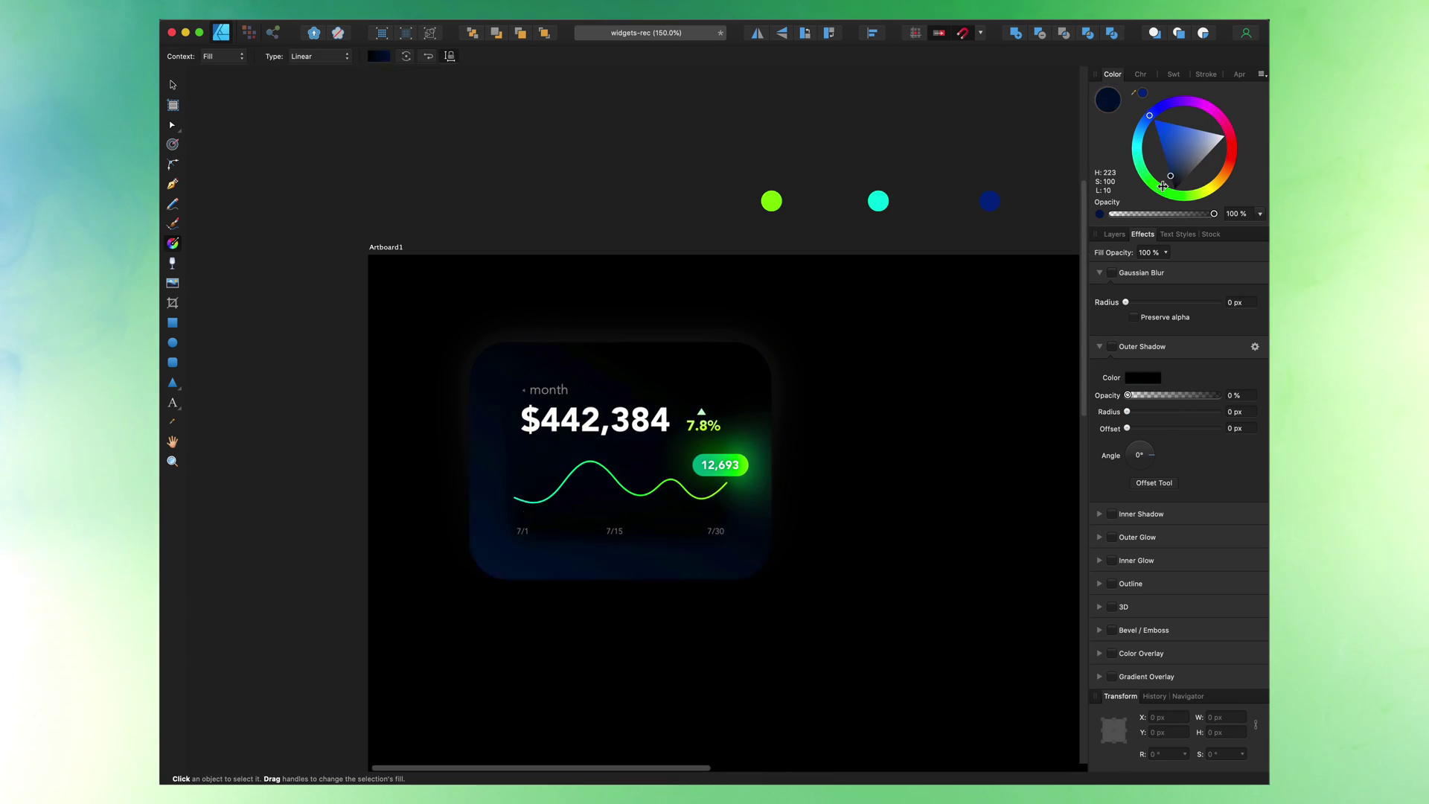
- Recolour the card's gradient with black at its upper stop and a muted dark blue at its lower-left stop
click(489, 574)
drag(1139, 137, 1109, 128)
click(621, 342)
drag(1190, 183, 1174, 208)
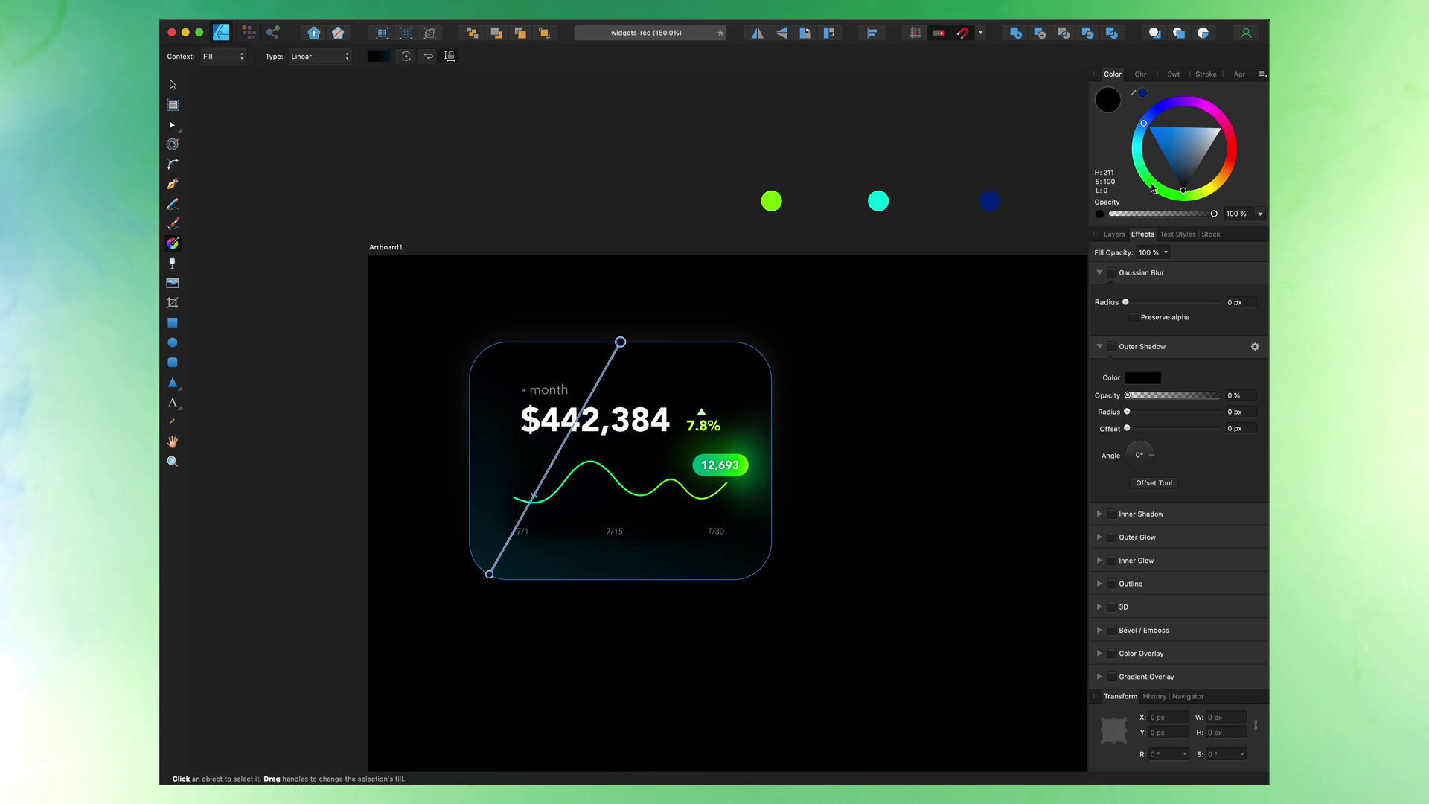
click(1114, 235)
click(1141, 656)
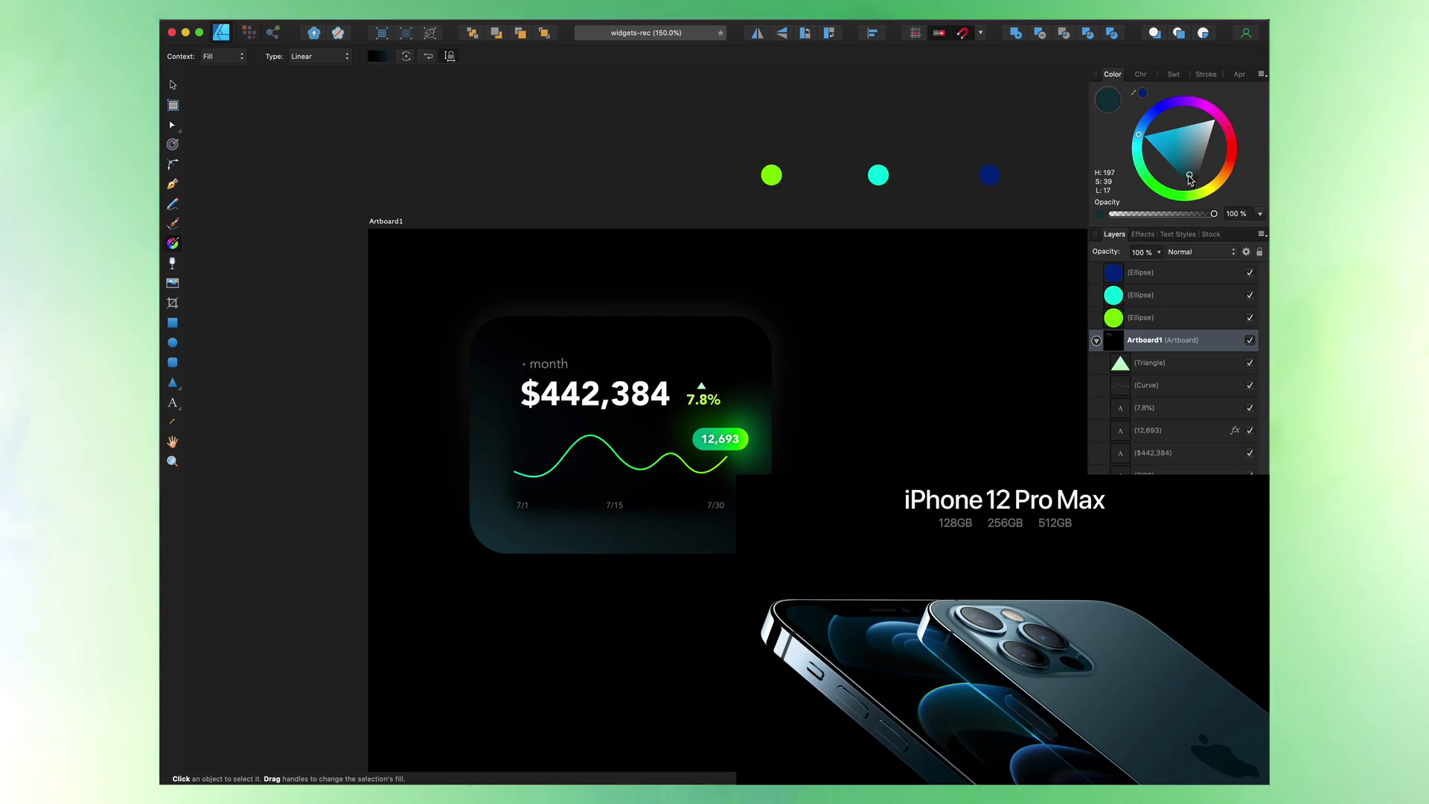
drag(1139, 138, 1152, 122)
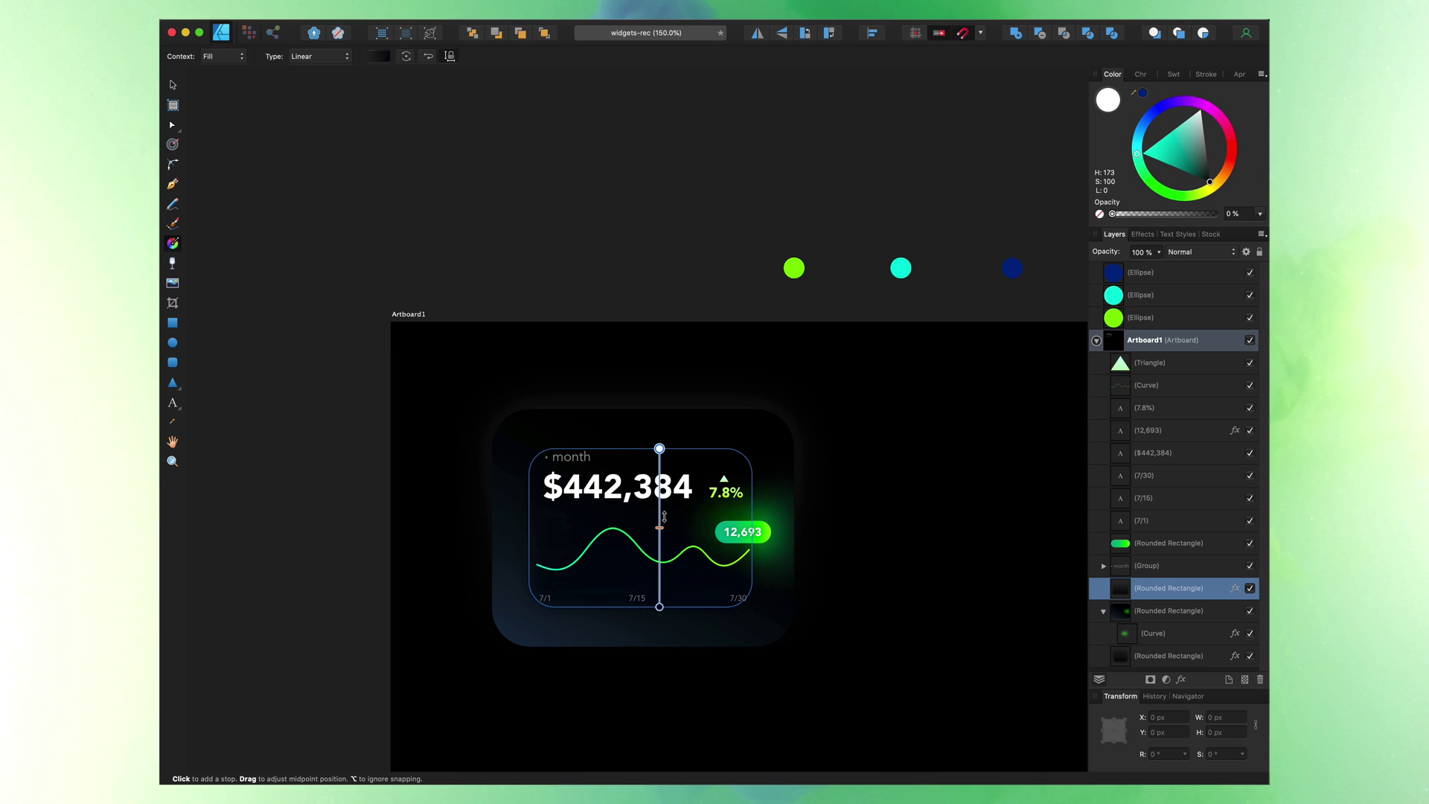
click(1133, 639)
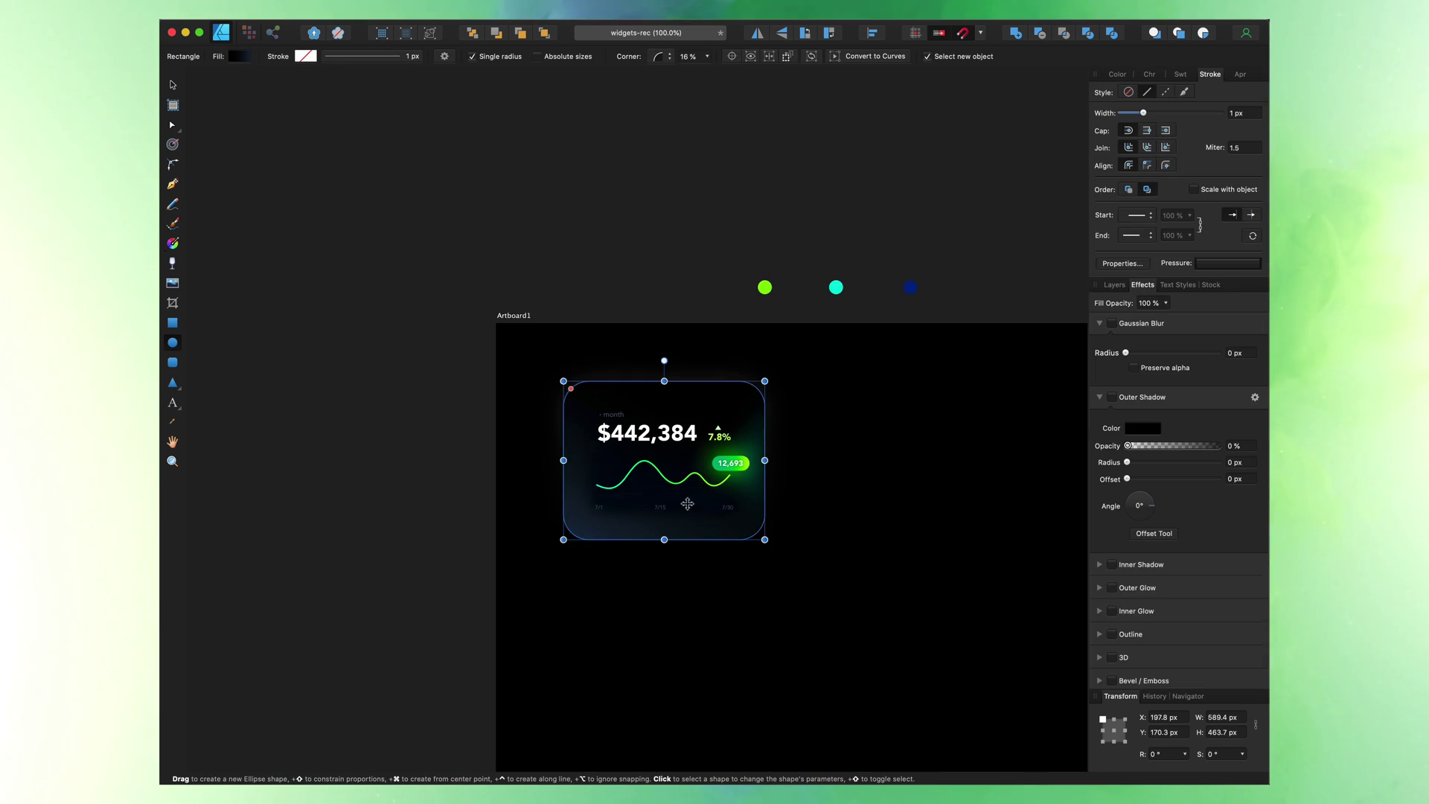
- Draw an ellipse about 348.2 × 247 px over the card's lower-right corner and nest it beneath the other objects clipped inside the card
drag(675, 494, 794, 577)
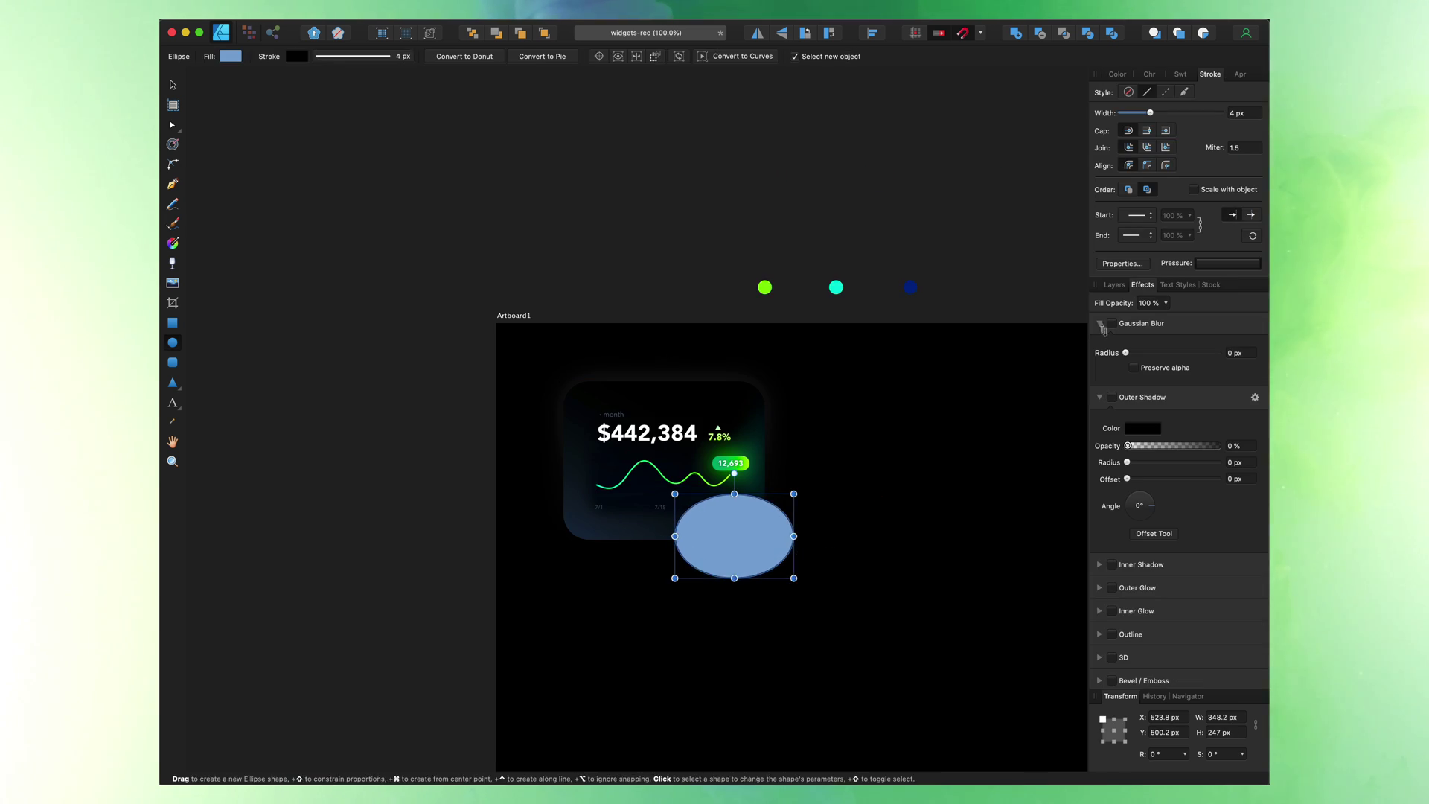
click(1114, 285)
scroll(1201, 412, down, 1)
scroll(1143, 551, down, 1)
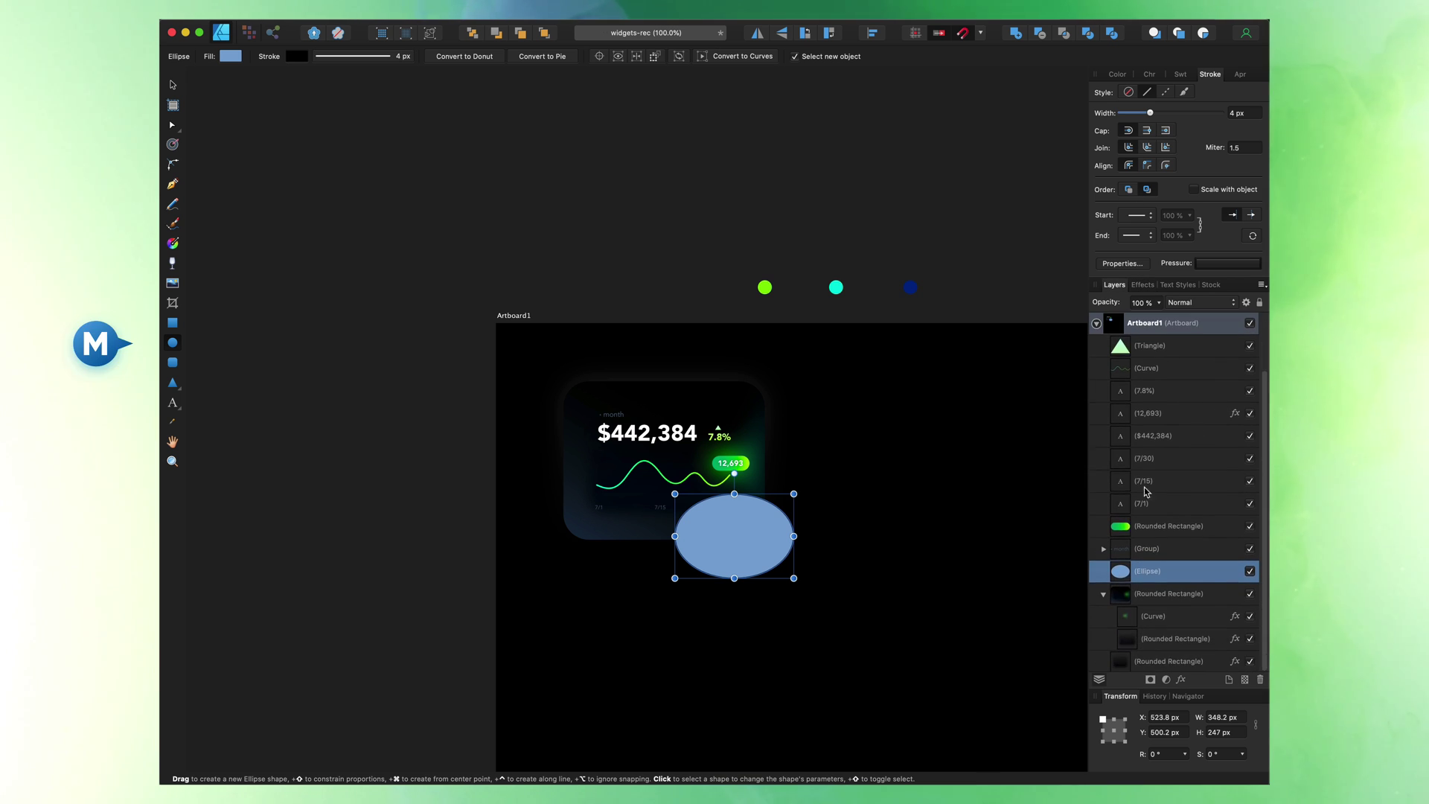
drag(1176, 637, 1179, 652)
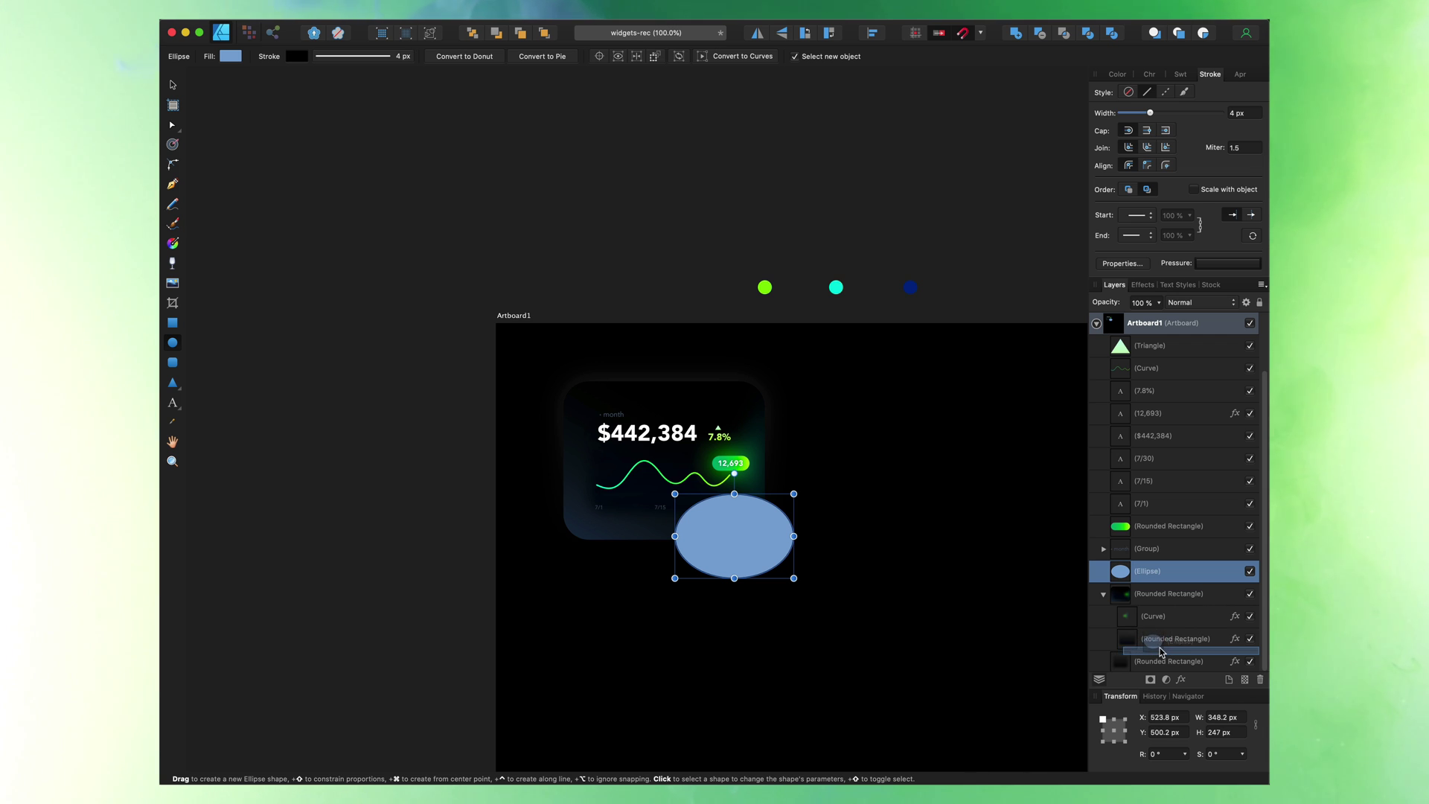
mouse_move(1158, 652)
mouse_down()
mouse_move(1127, 635)
mouse_move(1130, 648)
mouse_up()
scroll(1126, 629, down, 1)
- Fill the ellipse with a dark gray of about L 14 and remove its stroke
click(1117, 74)
drag(1195, 160, 1188, 181)
click(1105, 95)
click(1100, 213)
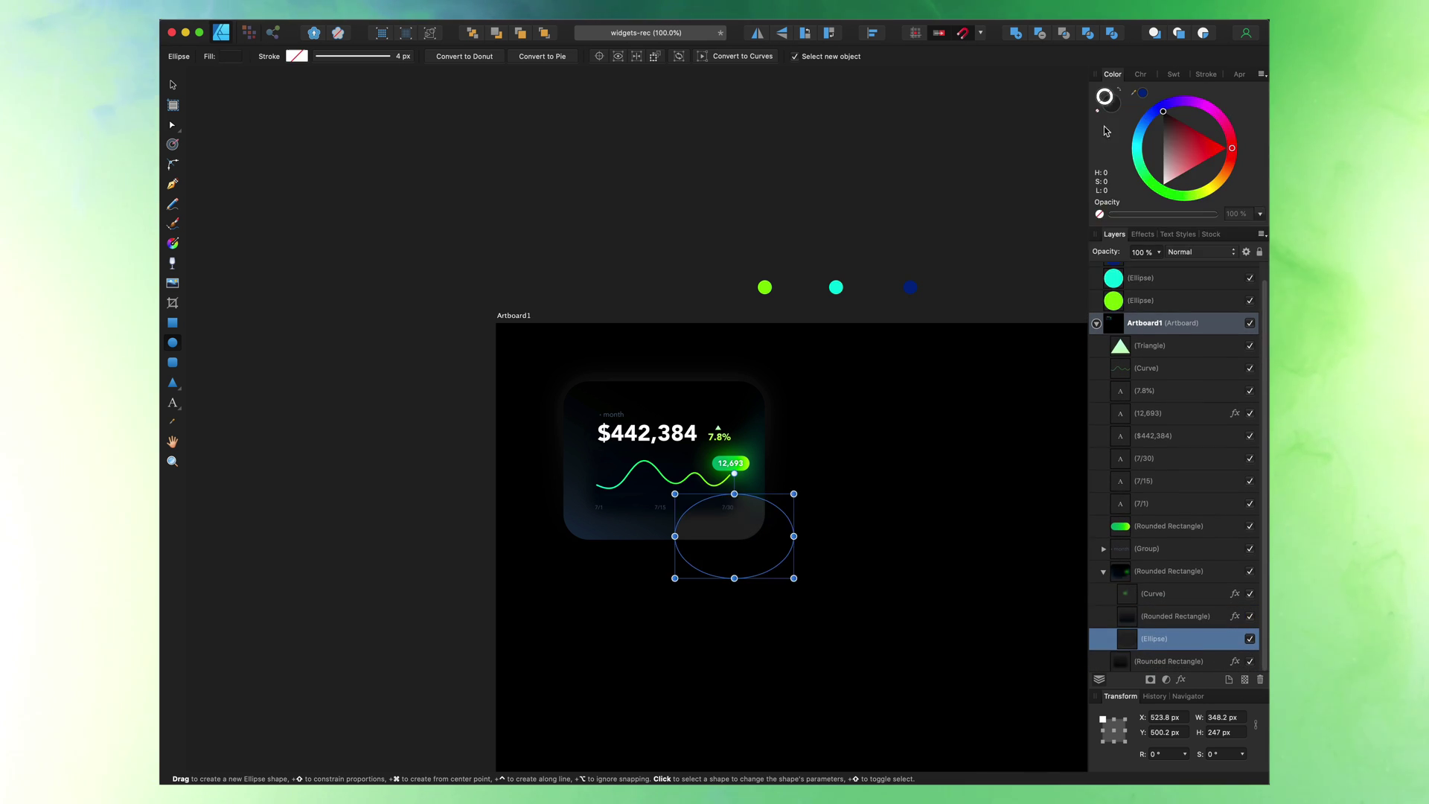
click(1113, 104)
- Blur the ellipse with a 100 px Gaussian radius and recolour it purple, about H 269, at 7% opacity
click(1142, 235)
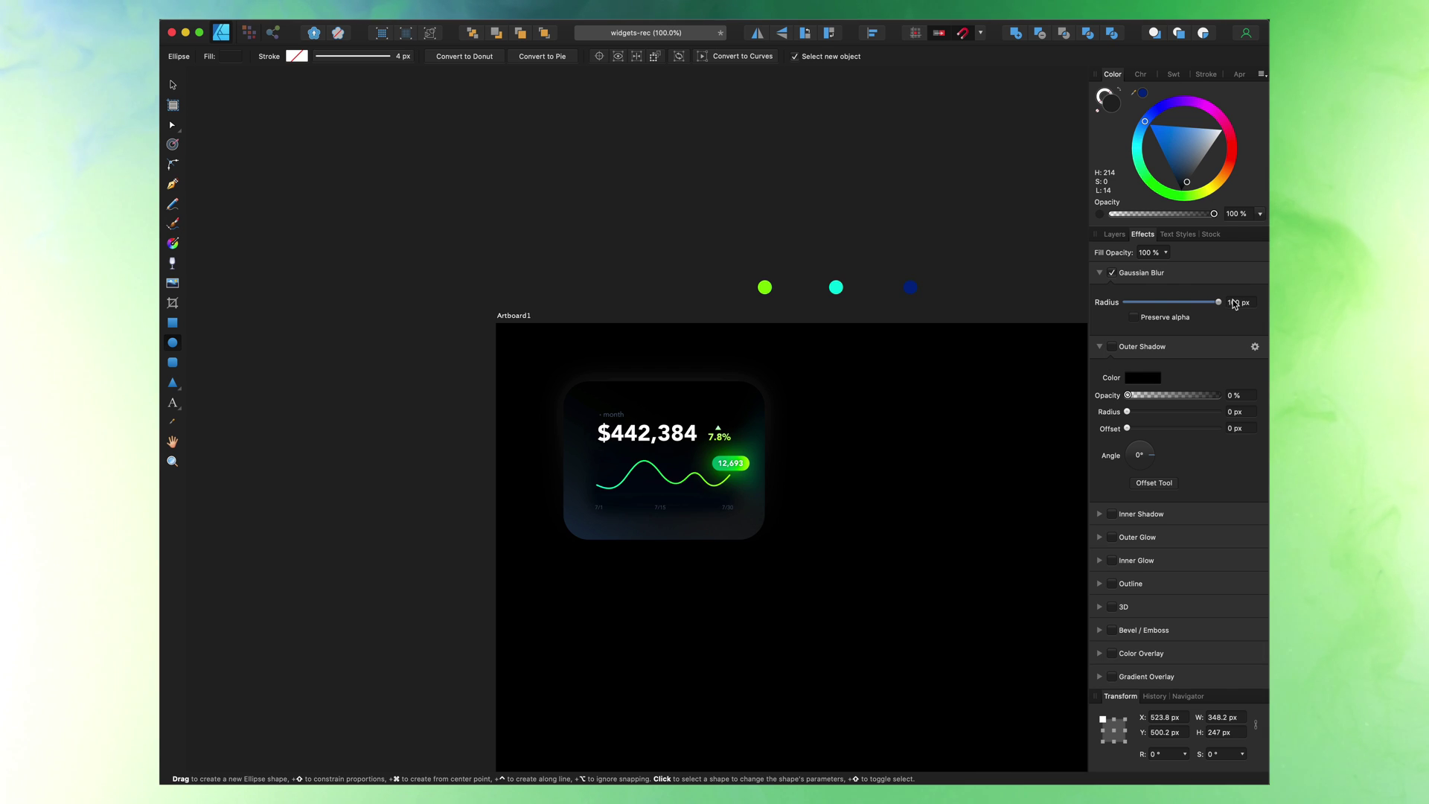
drag(1234, 304, 1233, 303)
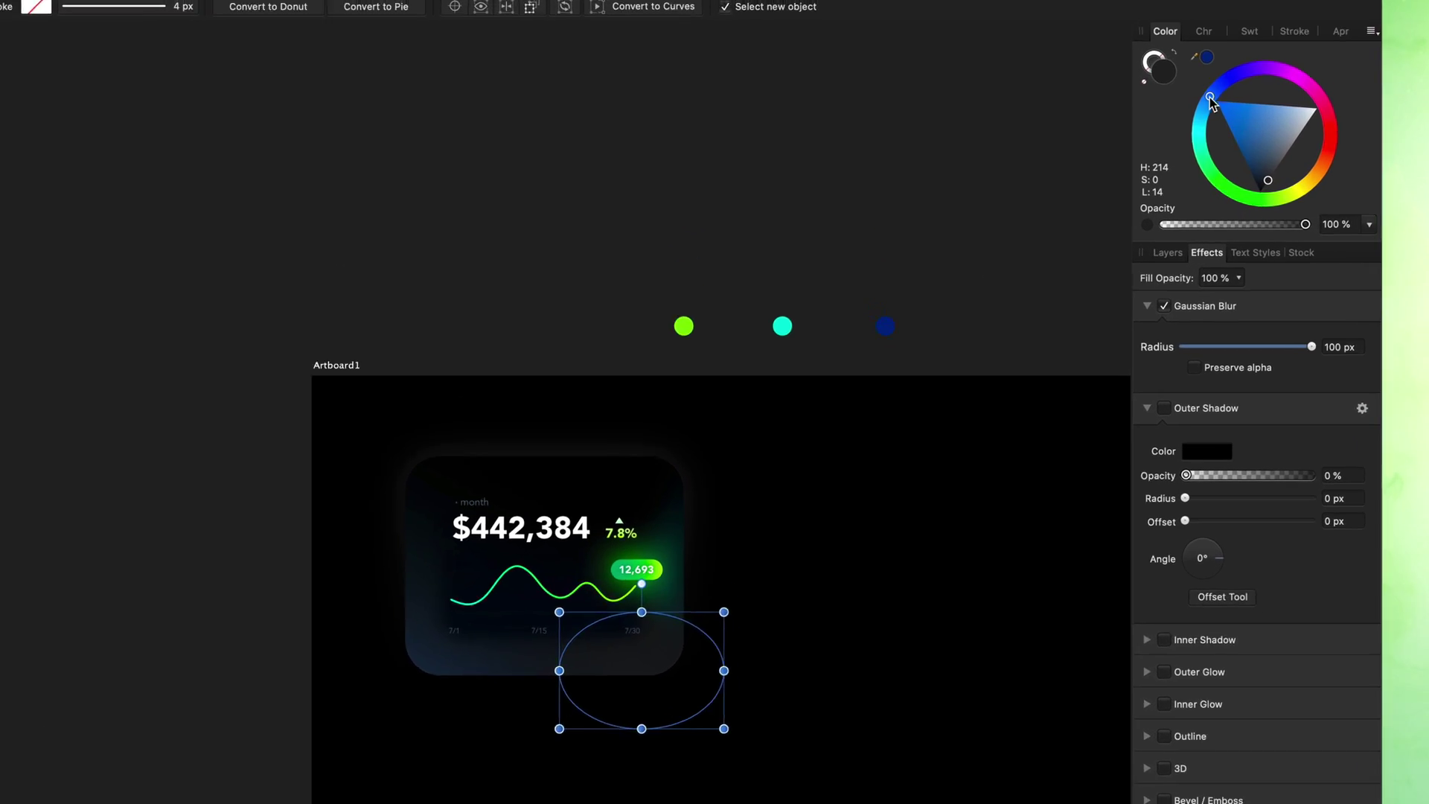
drag(1144, 122, 1136, 142)
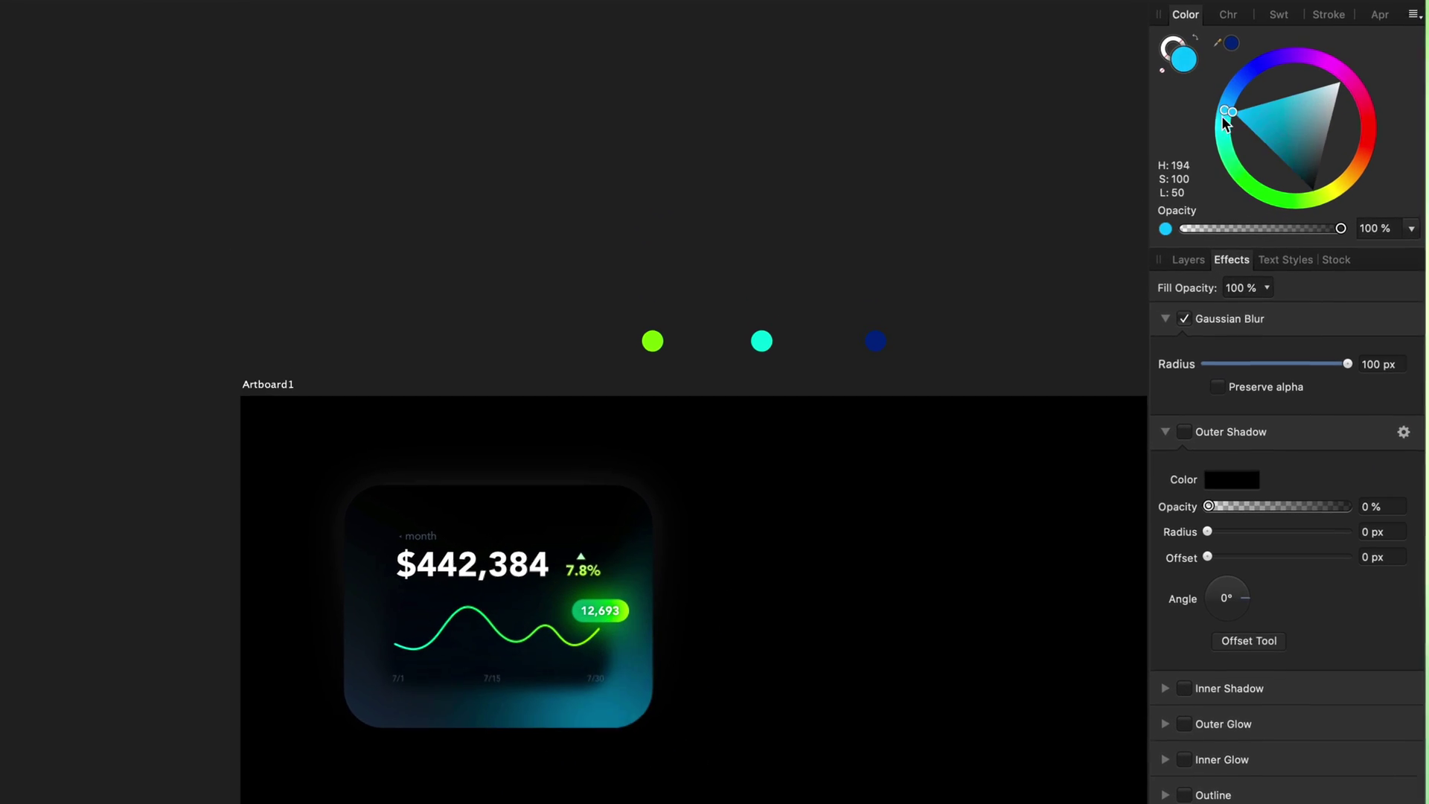
drag(1227, 123, 1233, 136)
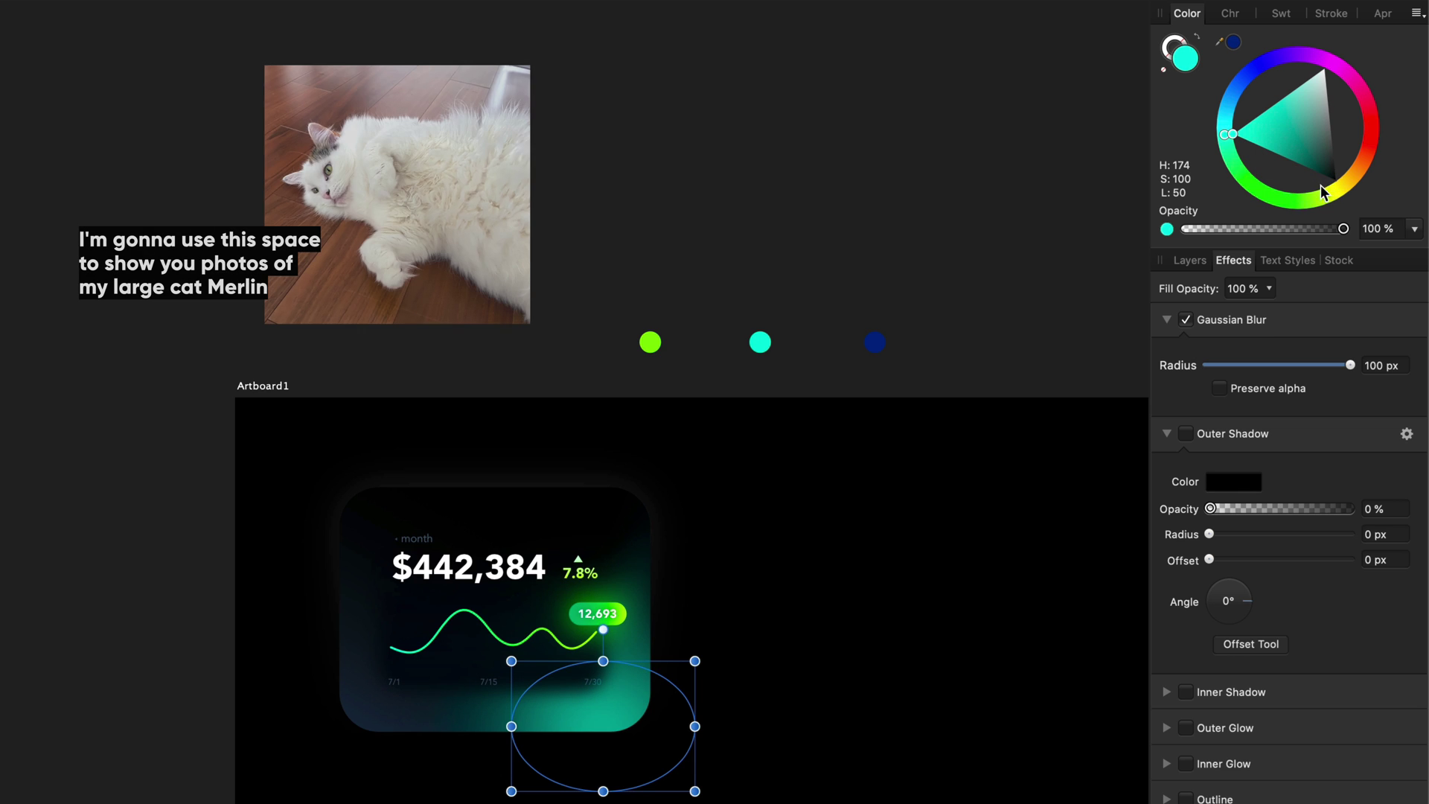
drag(1344, 228, 1199, 235)
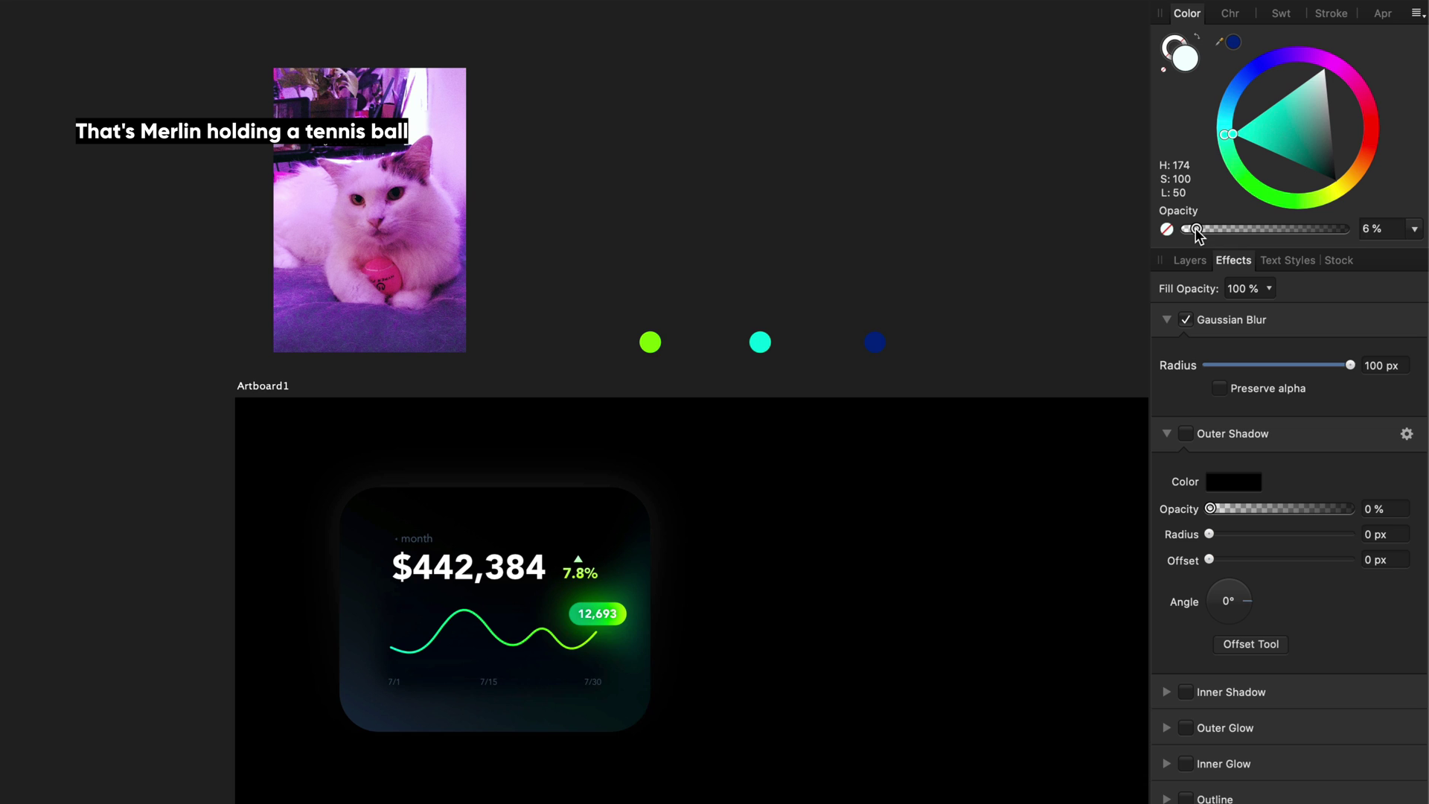
mouse_move(1230, 136)
mouse_down()
mouse_move(1260, 57)
mouse_move(1389, 74)
mouse_move(1295, 50)
mouse_up()
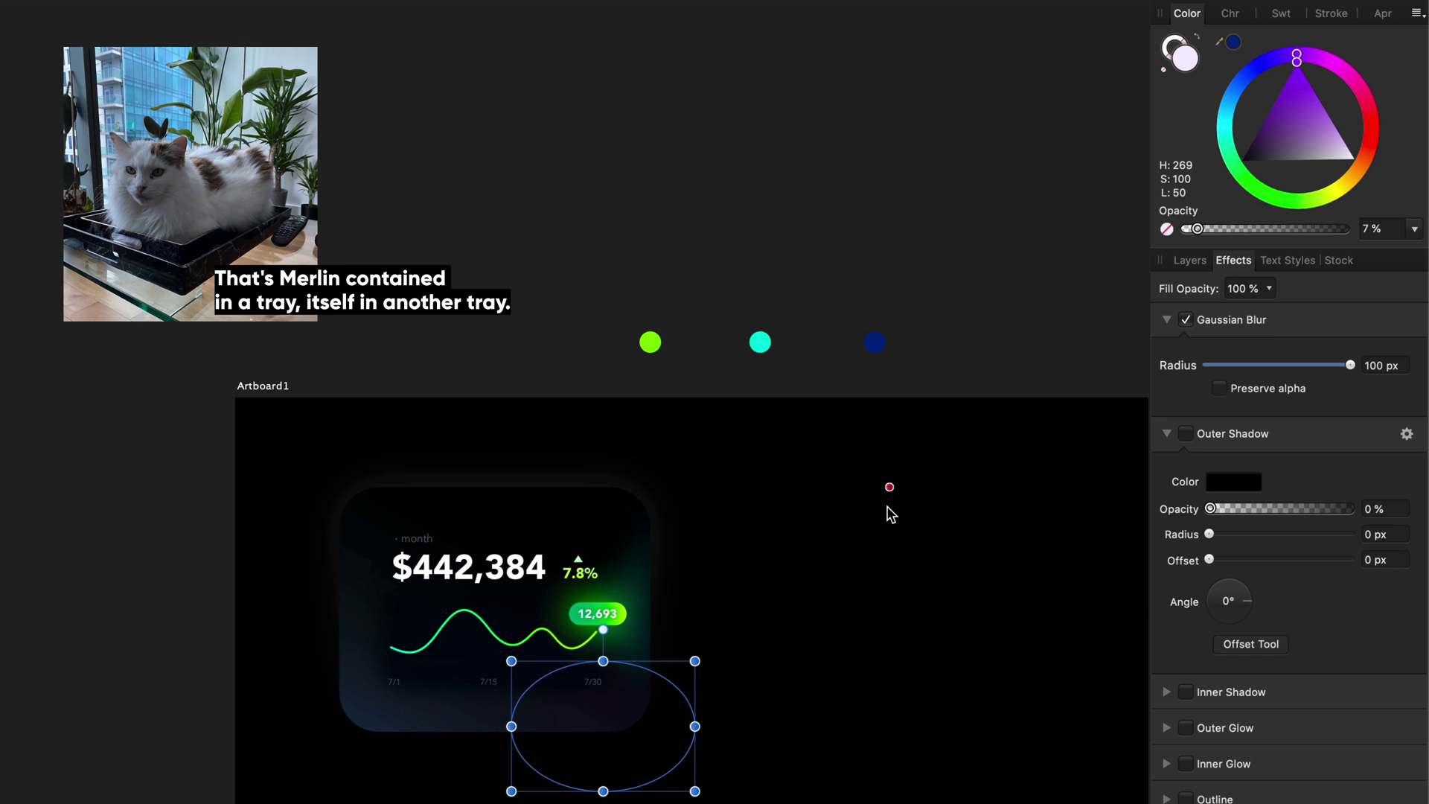
scroll(891, 506, left, 2)
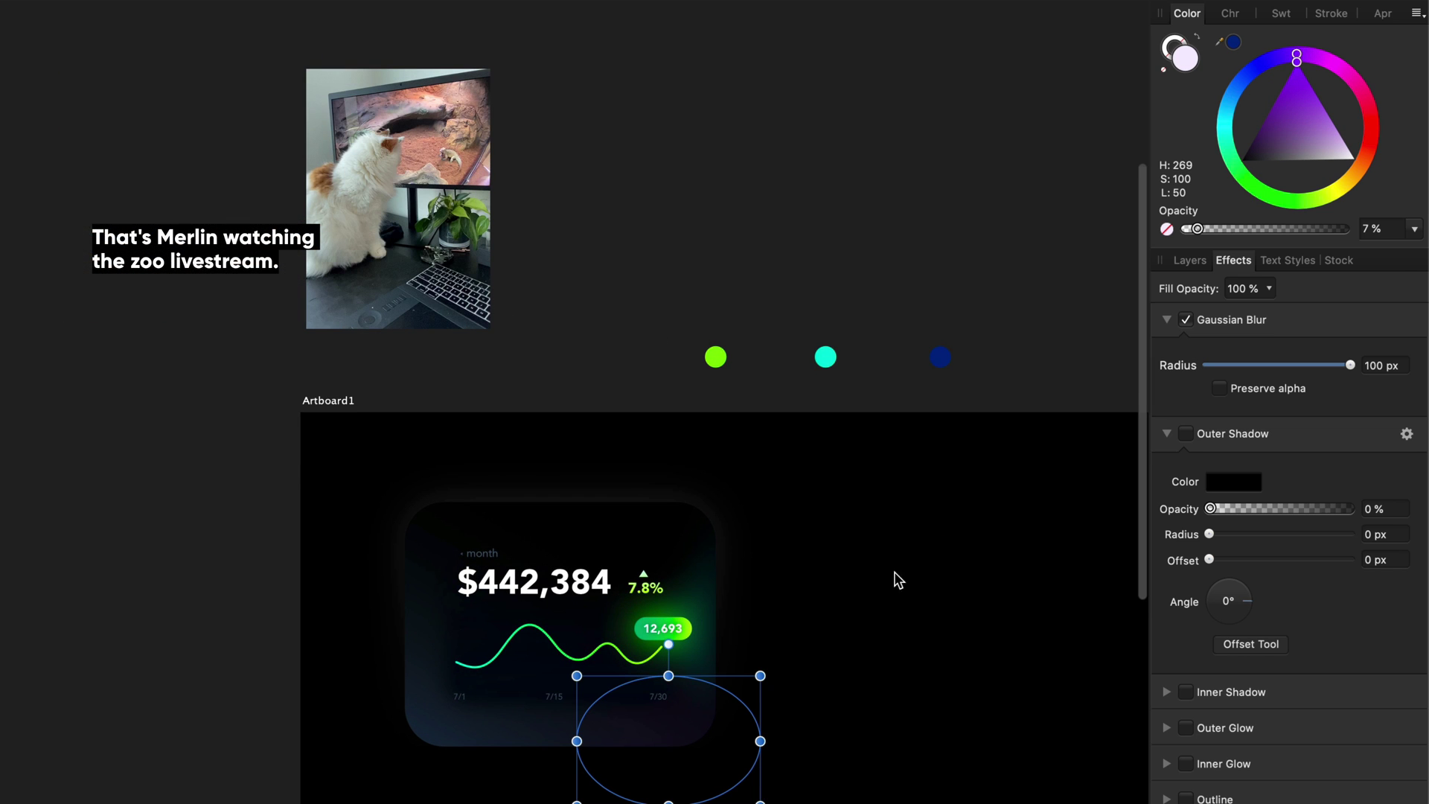
click(1192, 260)
click(998, 284)
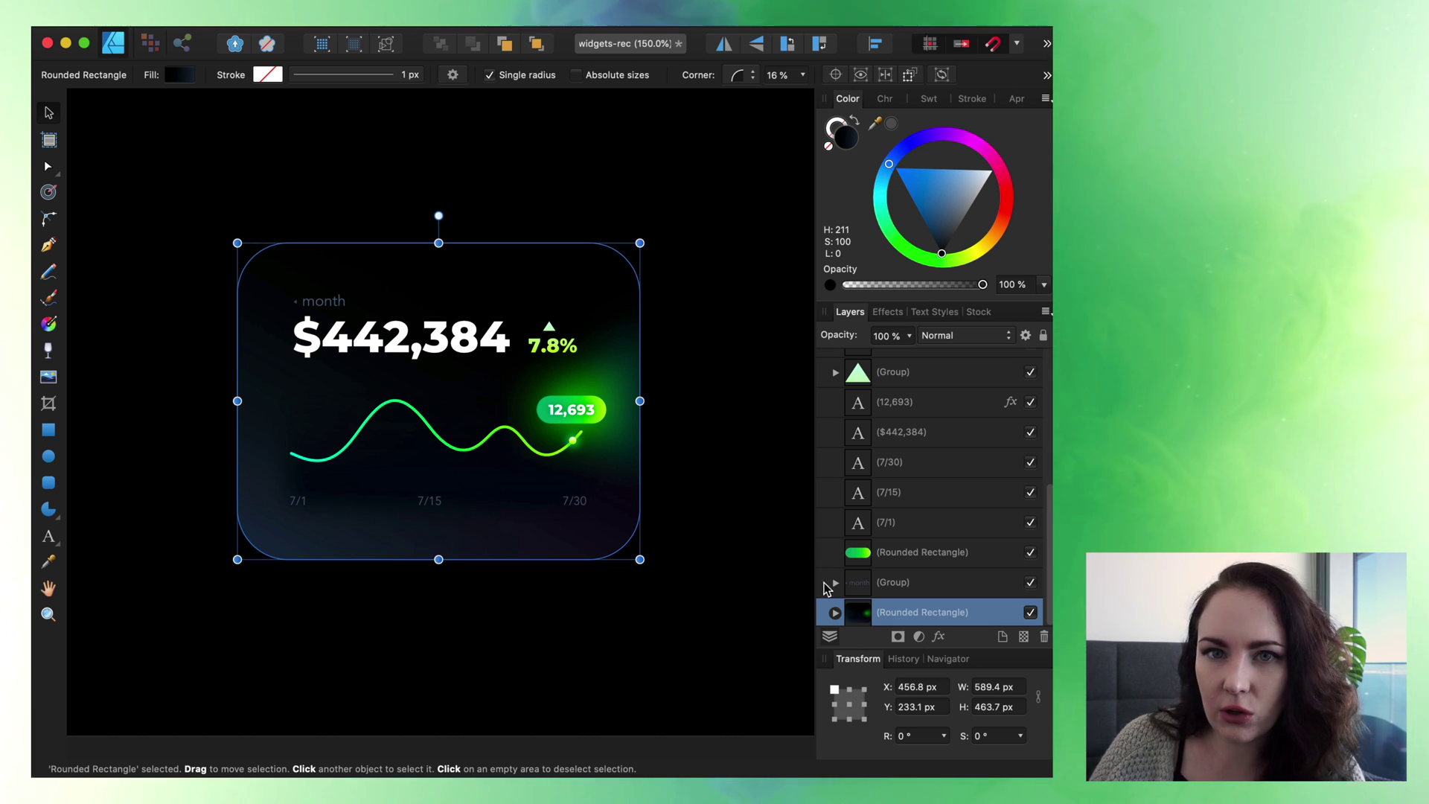
- Duplicate the card's rounded rectangle and delete the curve, rounded rectangle and ellipse nested in the lower copy
scroll(946, 531, down, 3)
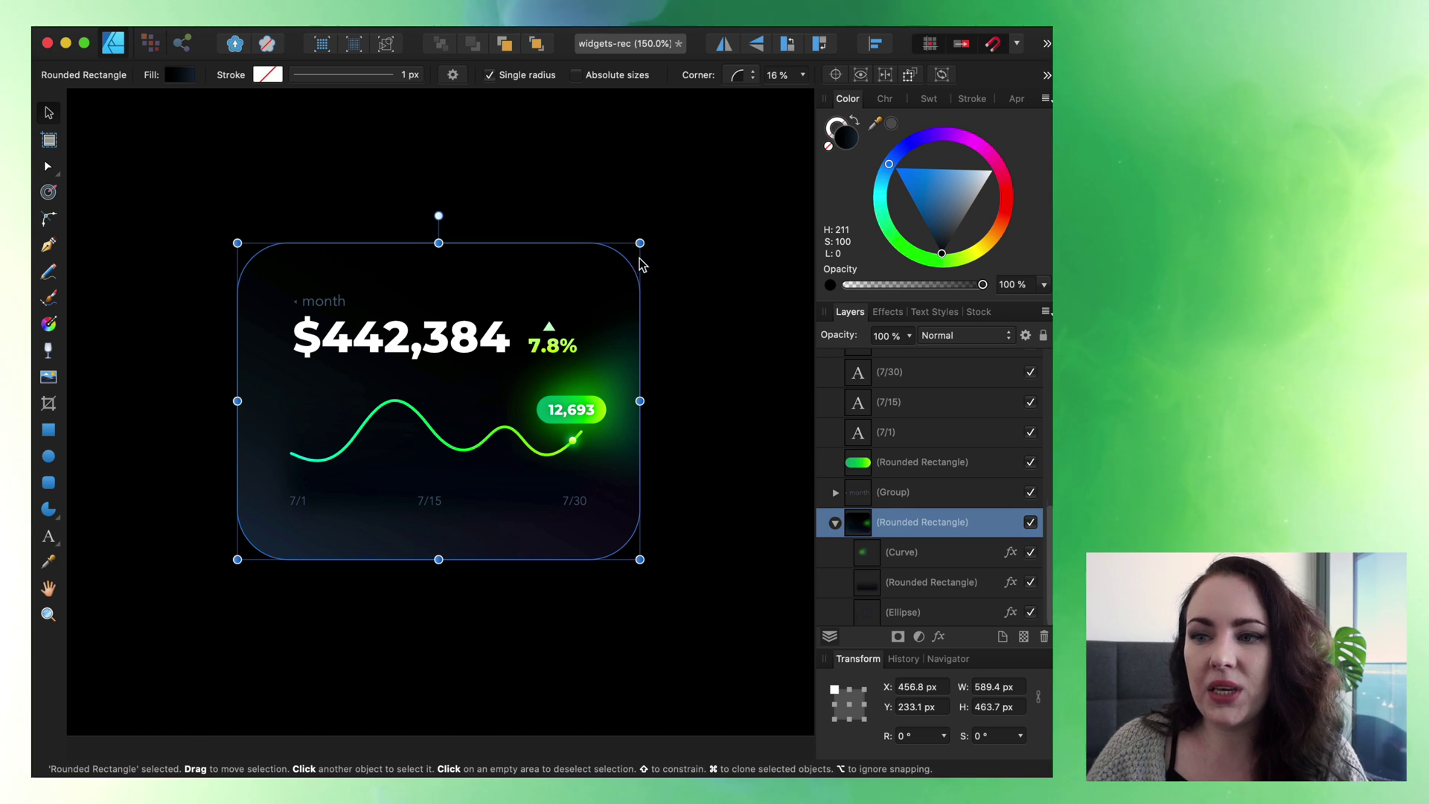
key(super+j)
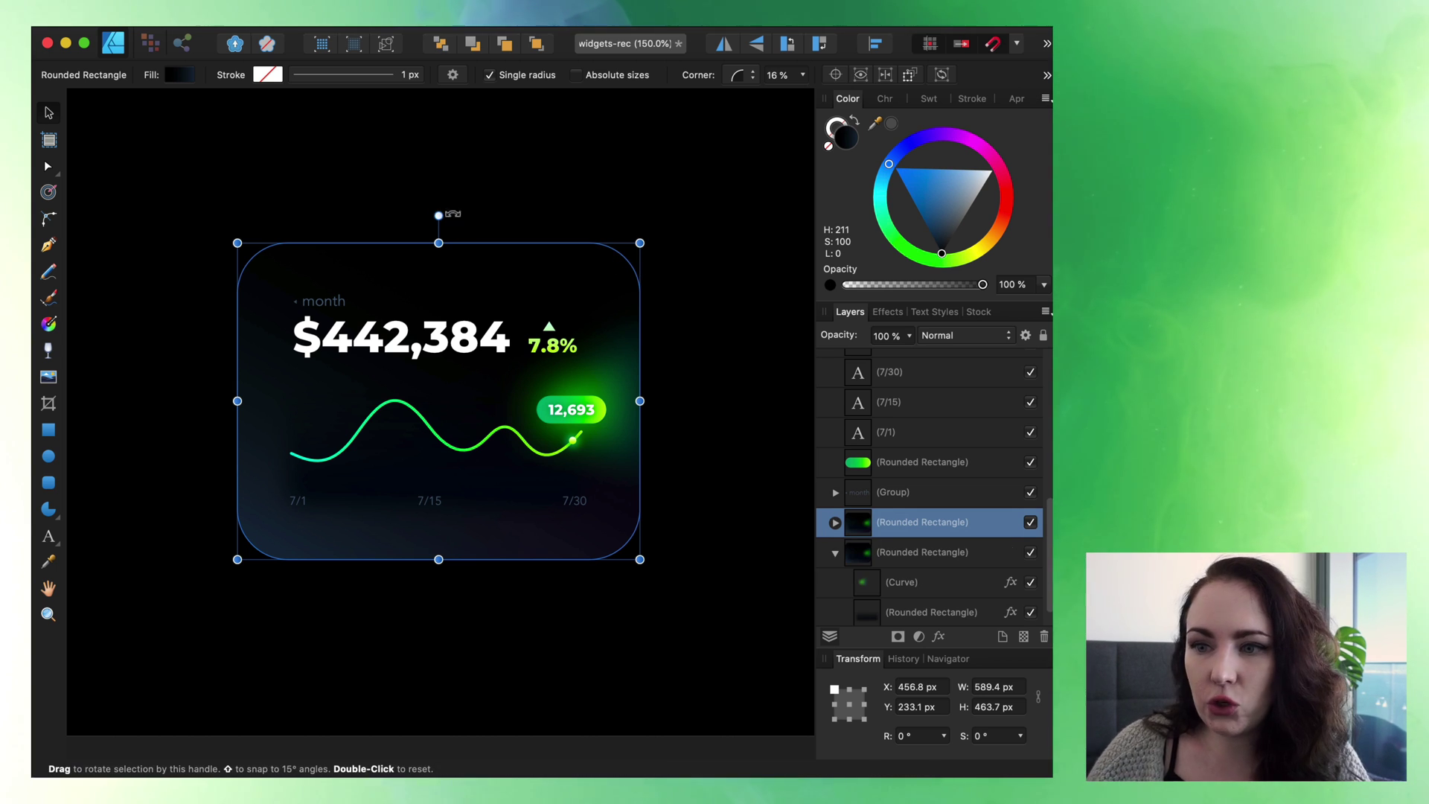
scroll(879, 559, down, 1)
click(902, 550)
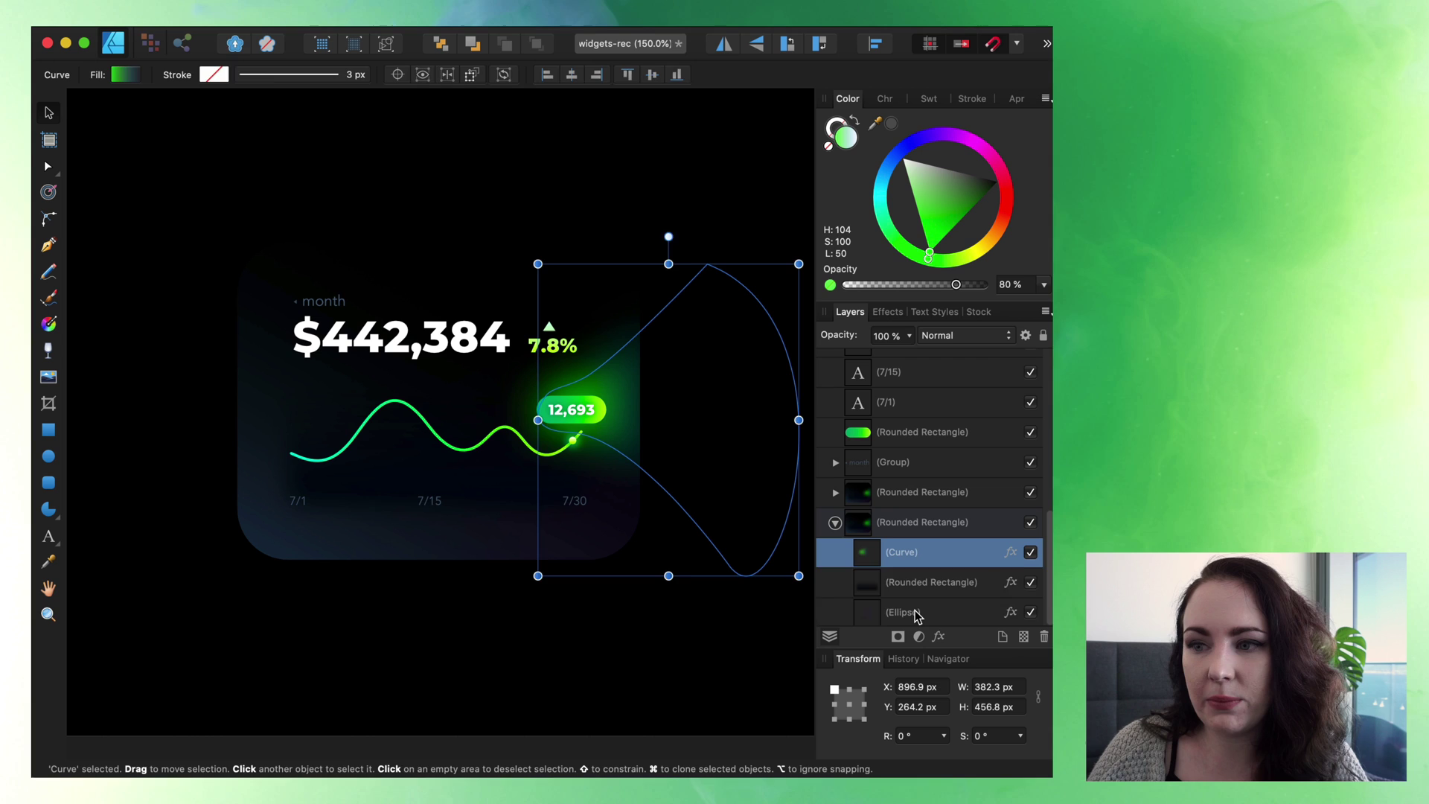
shift+click(915, 612)
key(Delete)
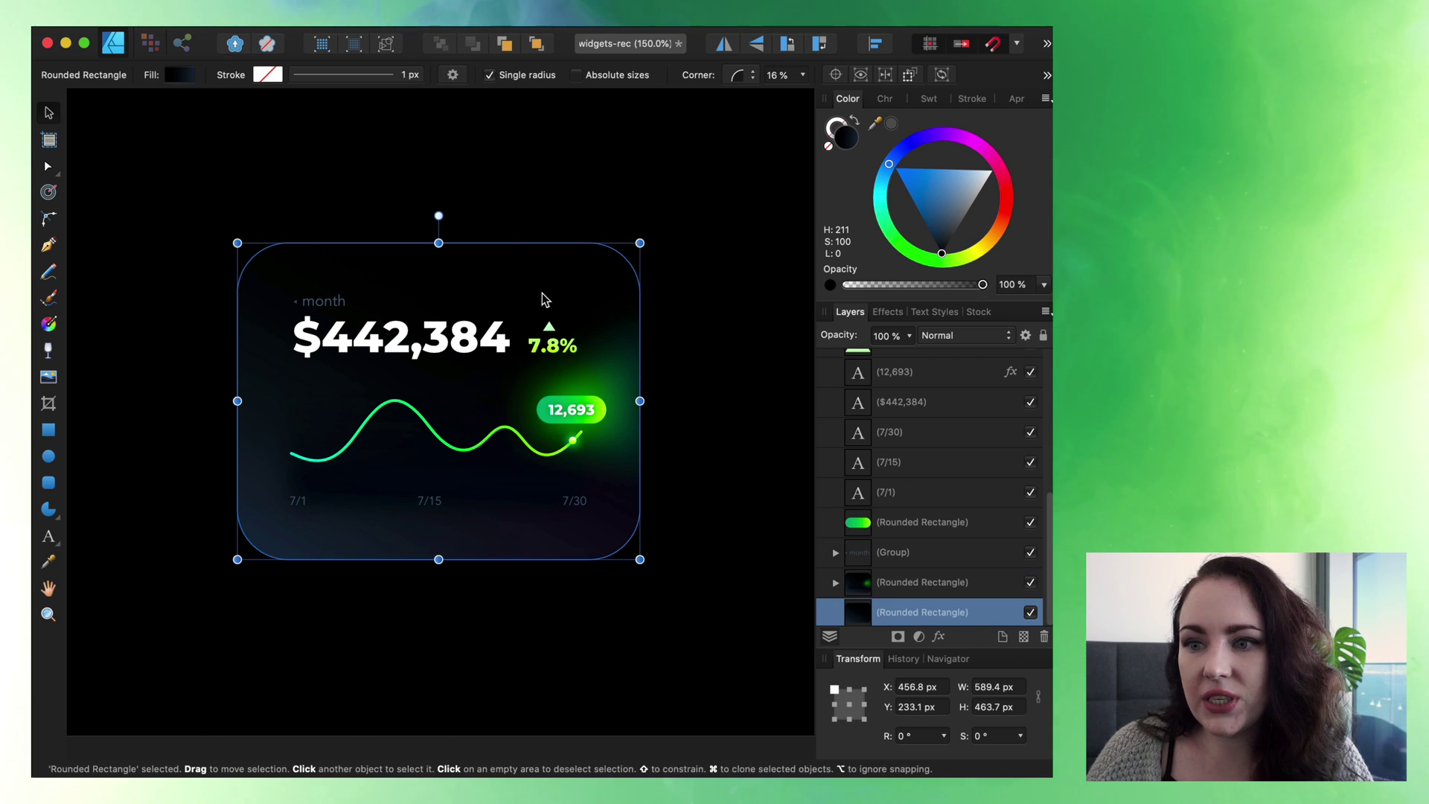
- Rotate the lower rounded rectangle copy 180° and check it by briefly hiding the card above it
drag(439, 216, 454, 522)
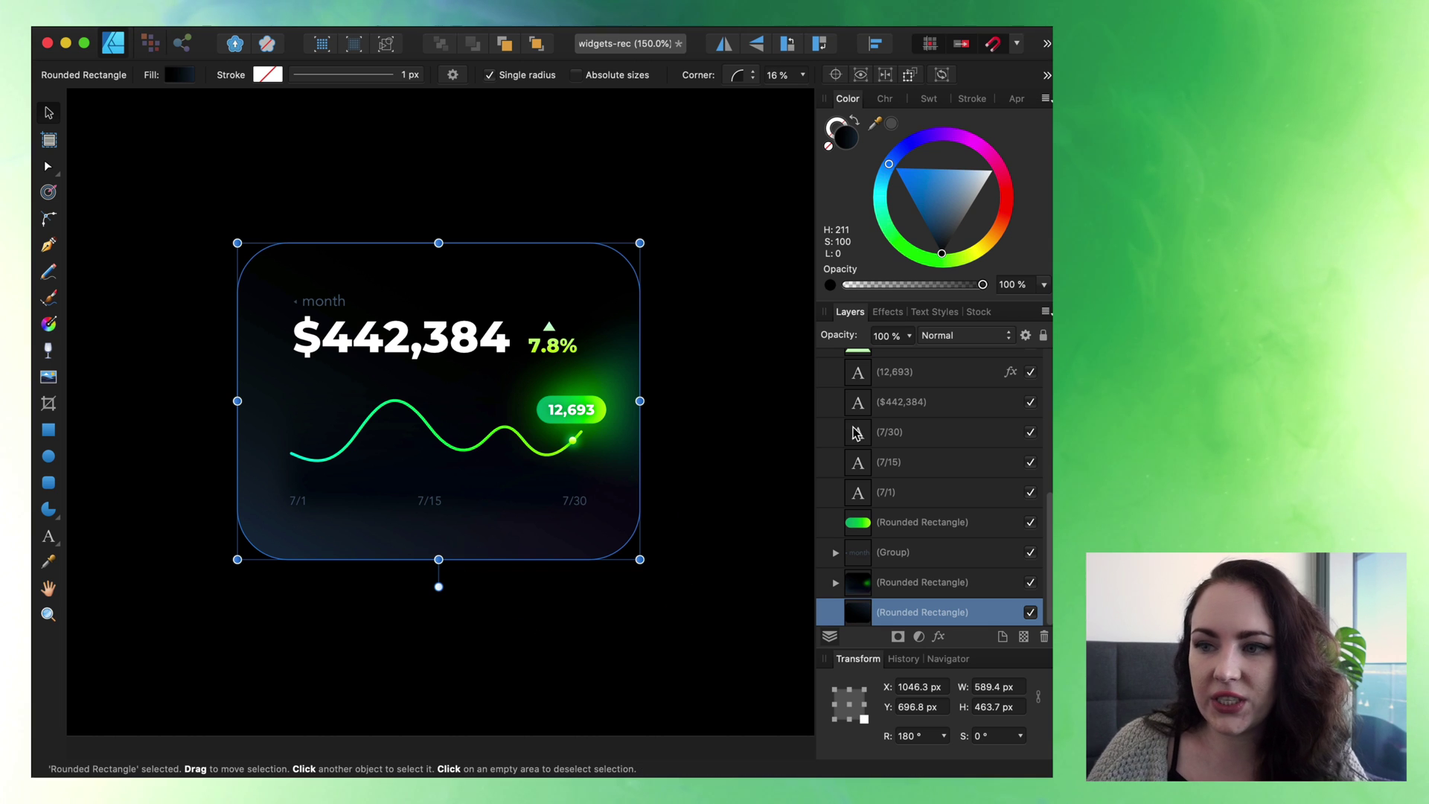
click(1031, 583)
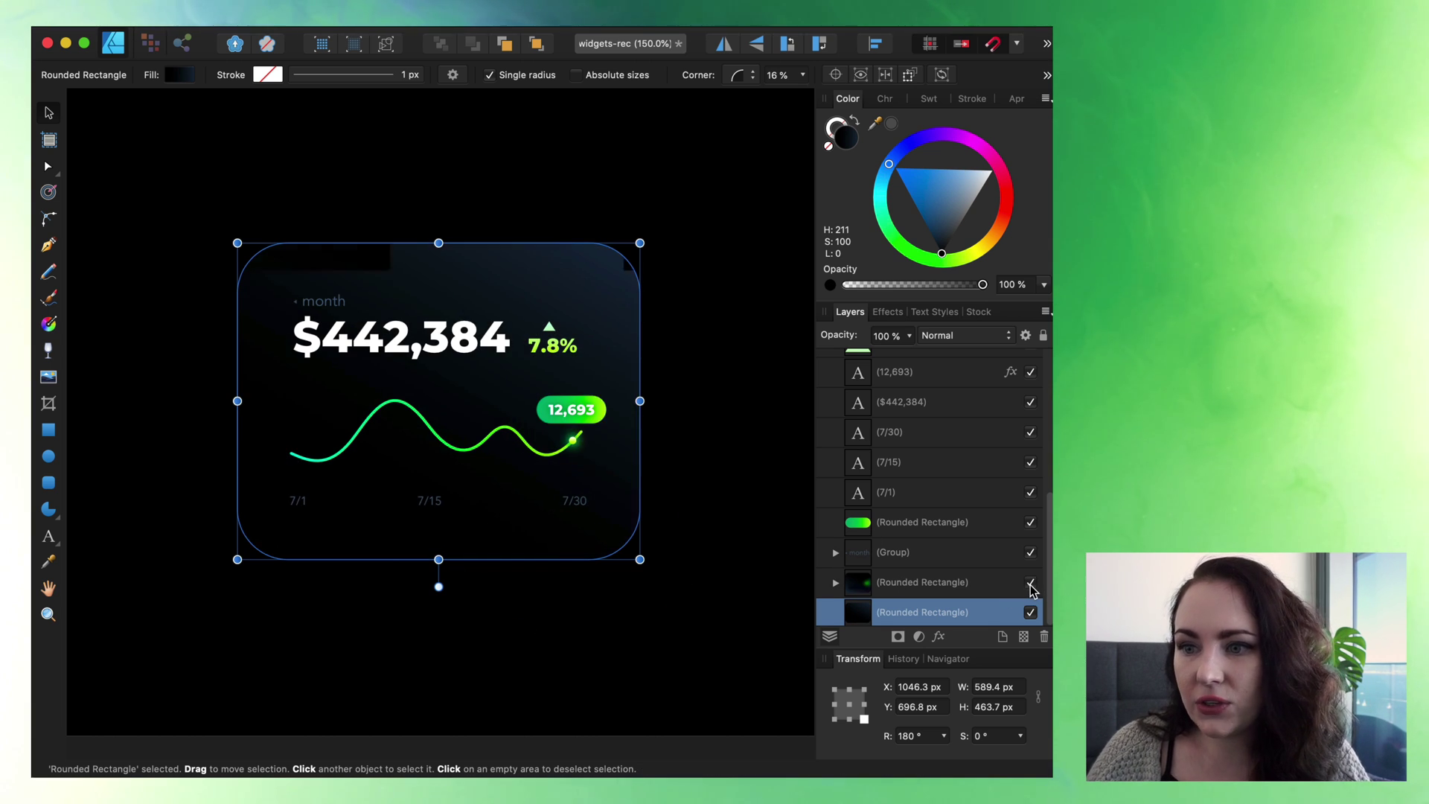
click(1031, 583)
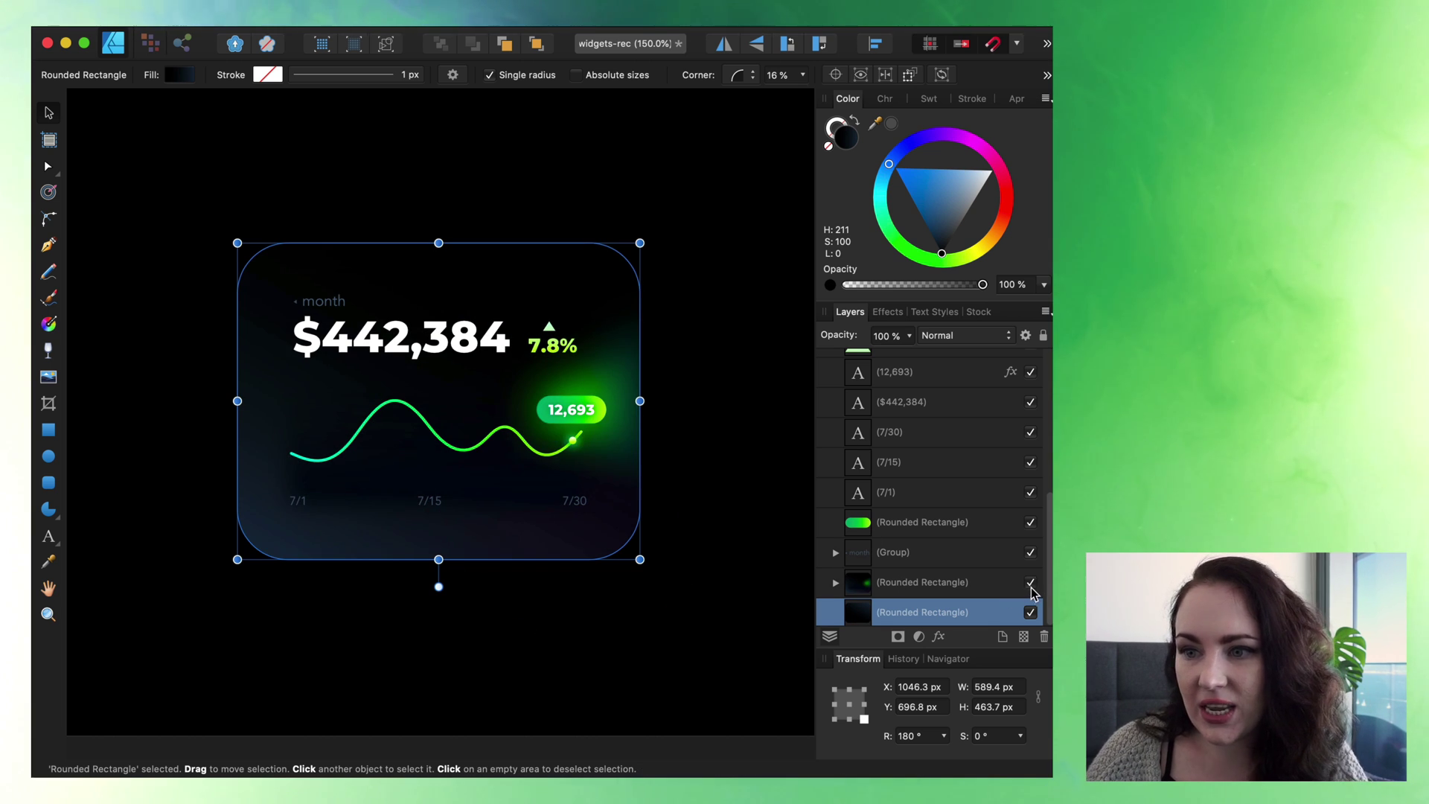
- Apply a Gaussian blur to the rounded rectangle behind the card, shear it about -3.8° and offset it slightly up and right
click(887, 312)
click(847, 363)
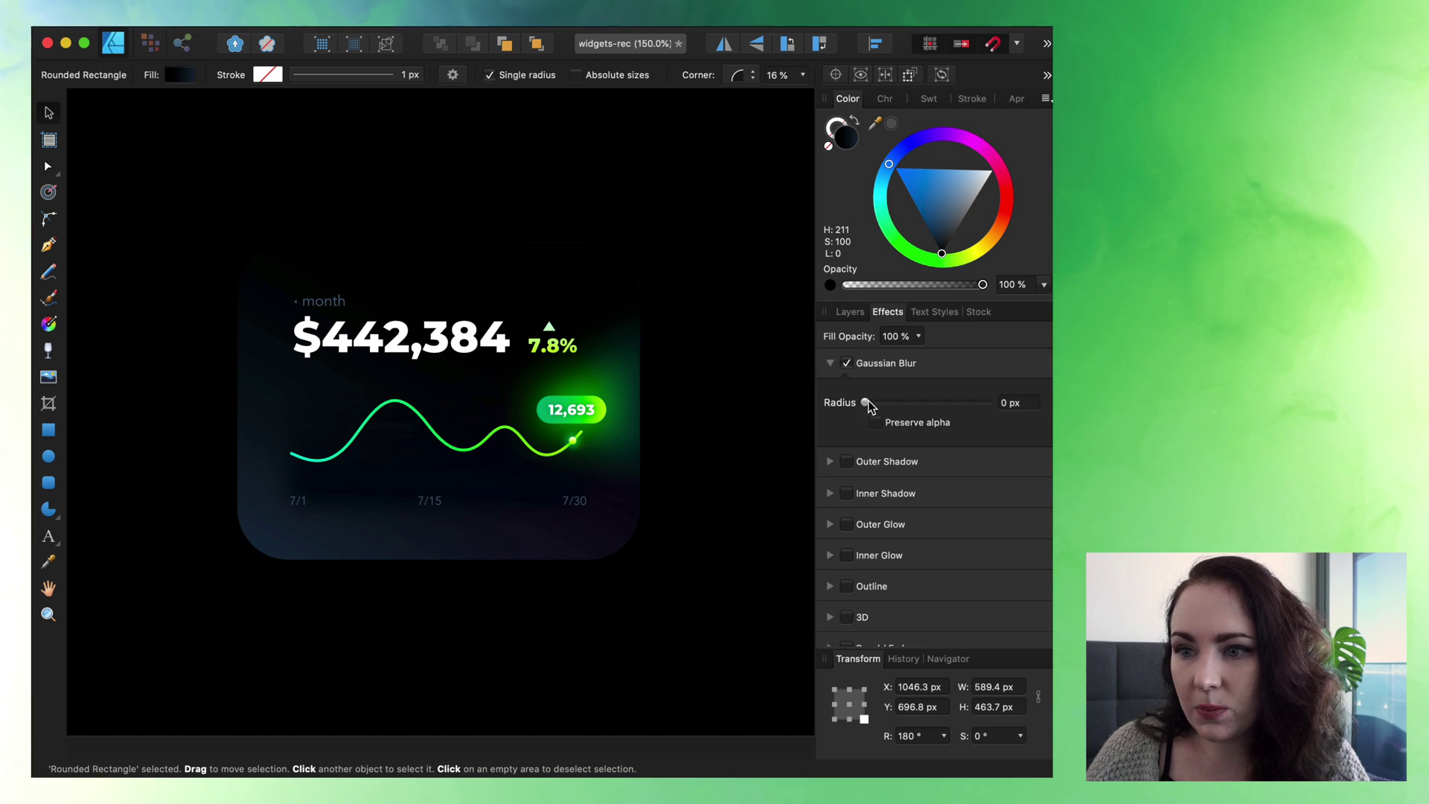
drag(944, 404, 965, 403)
click(850, 312)
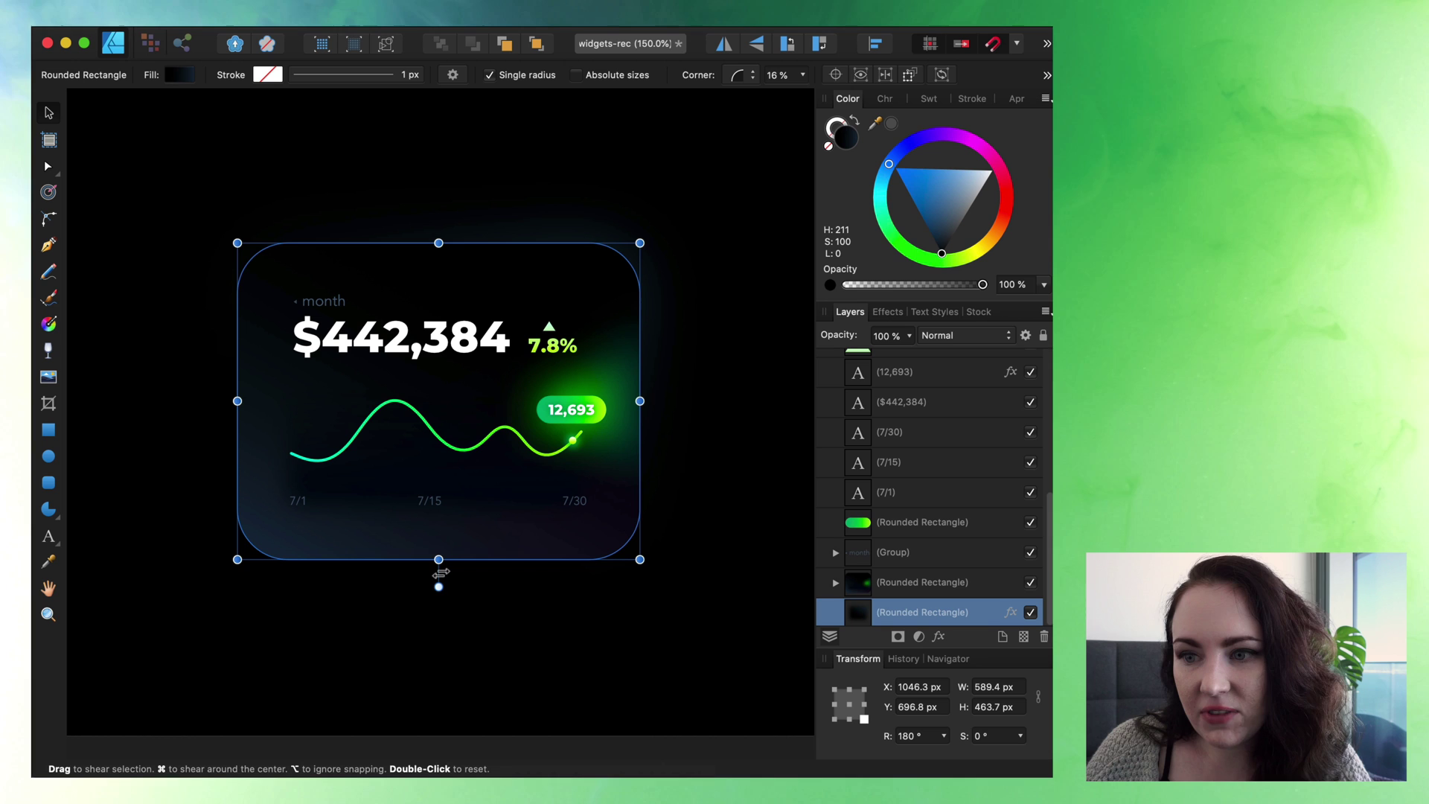
drag(440, 573, 421, 571)
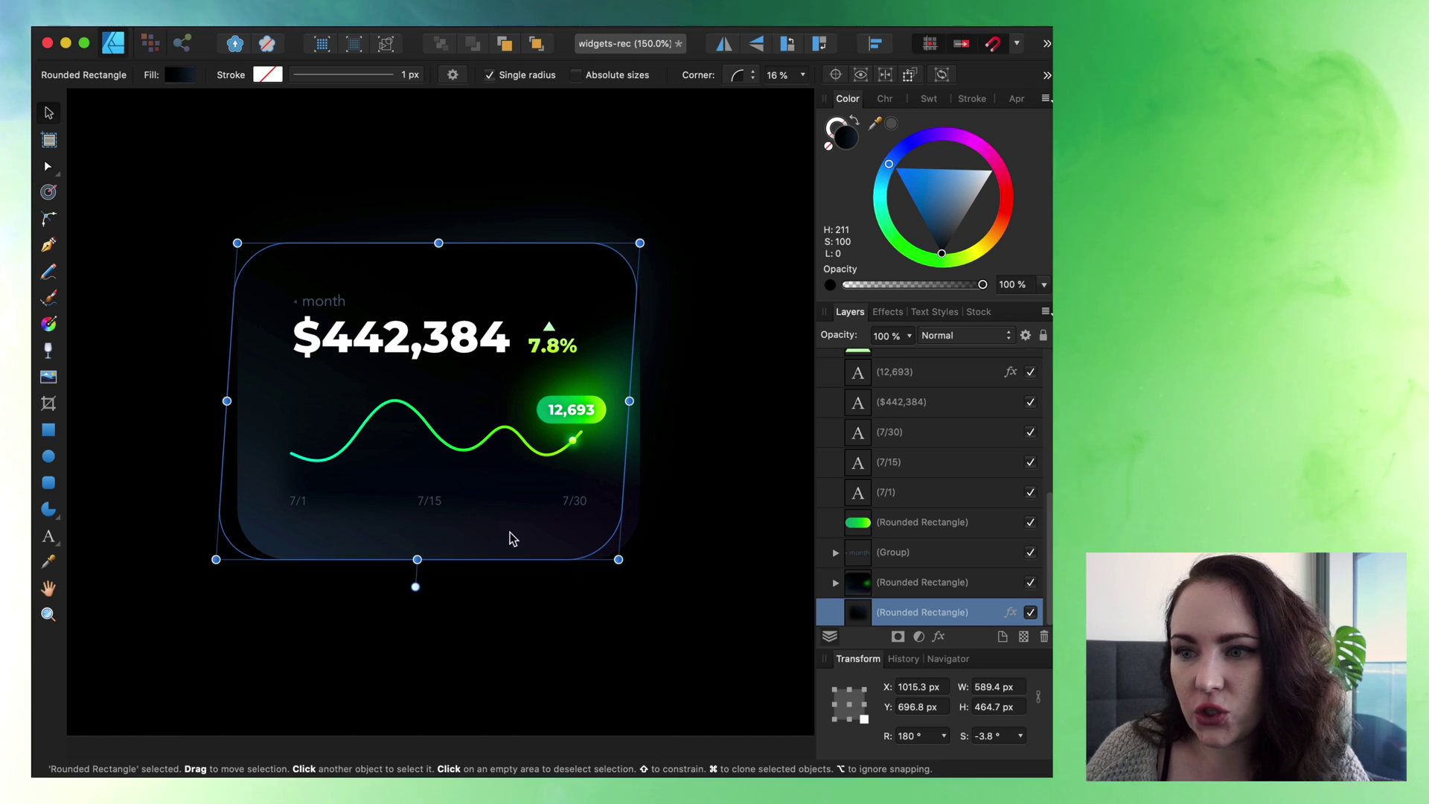
drag(570, 460, 594, 446)
- Recolour the blurred rectangle's gradient stop dark blue, about H 214, S 75, L 22, and set its Gaussian blur radius to 45.2 px
key(g)
click(940, 233)
drag(940, 233, 928, 221)
click(887, 313)
drag(963, 403, 964, 403)
key(v)
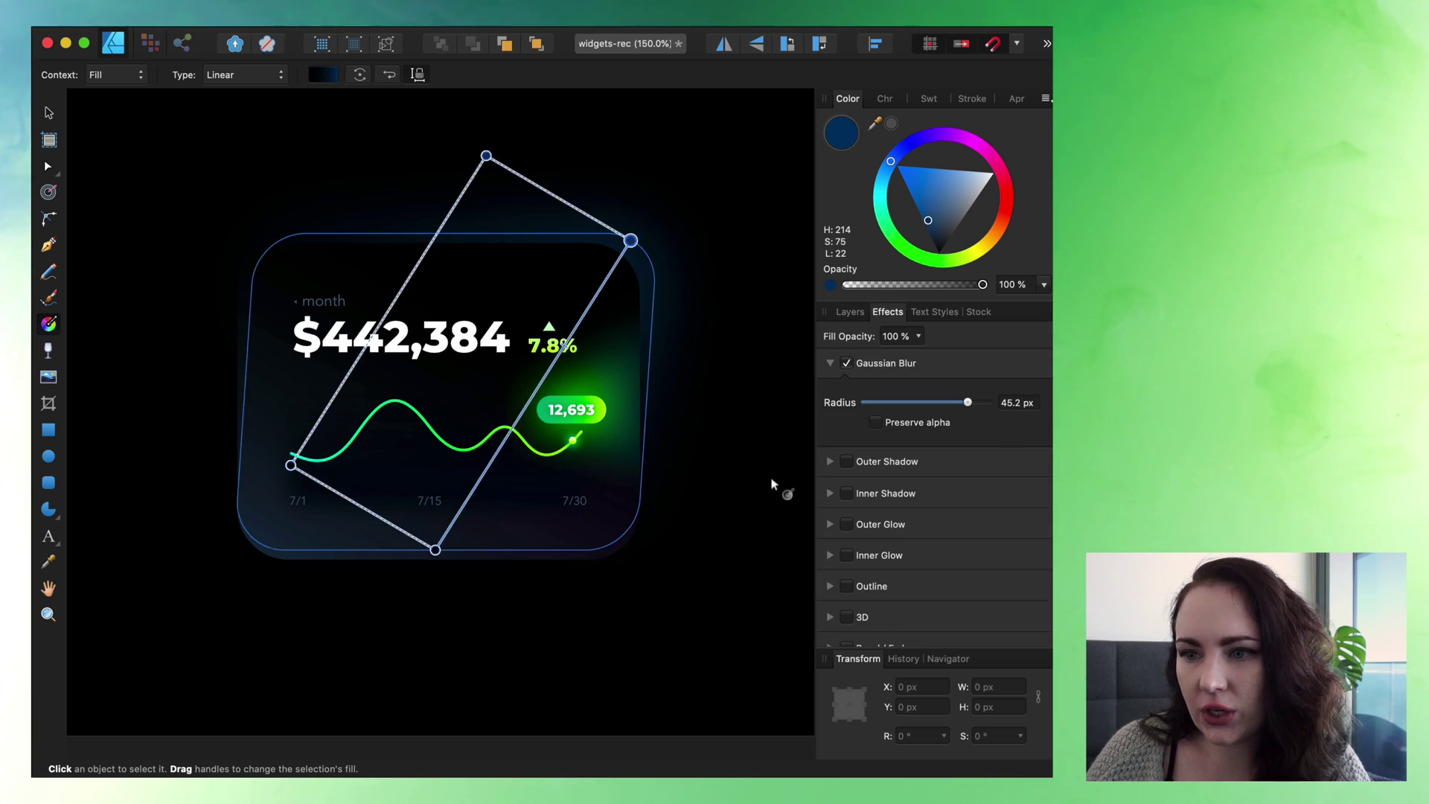
click(767, 485)
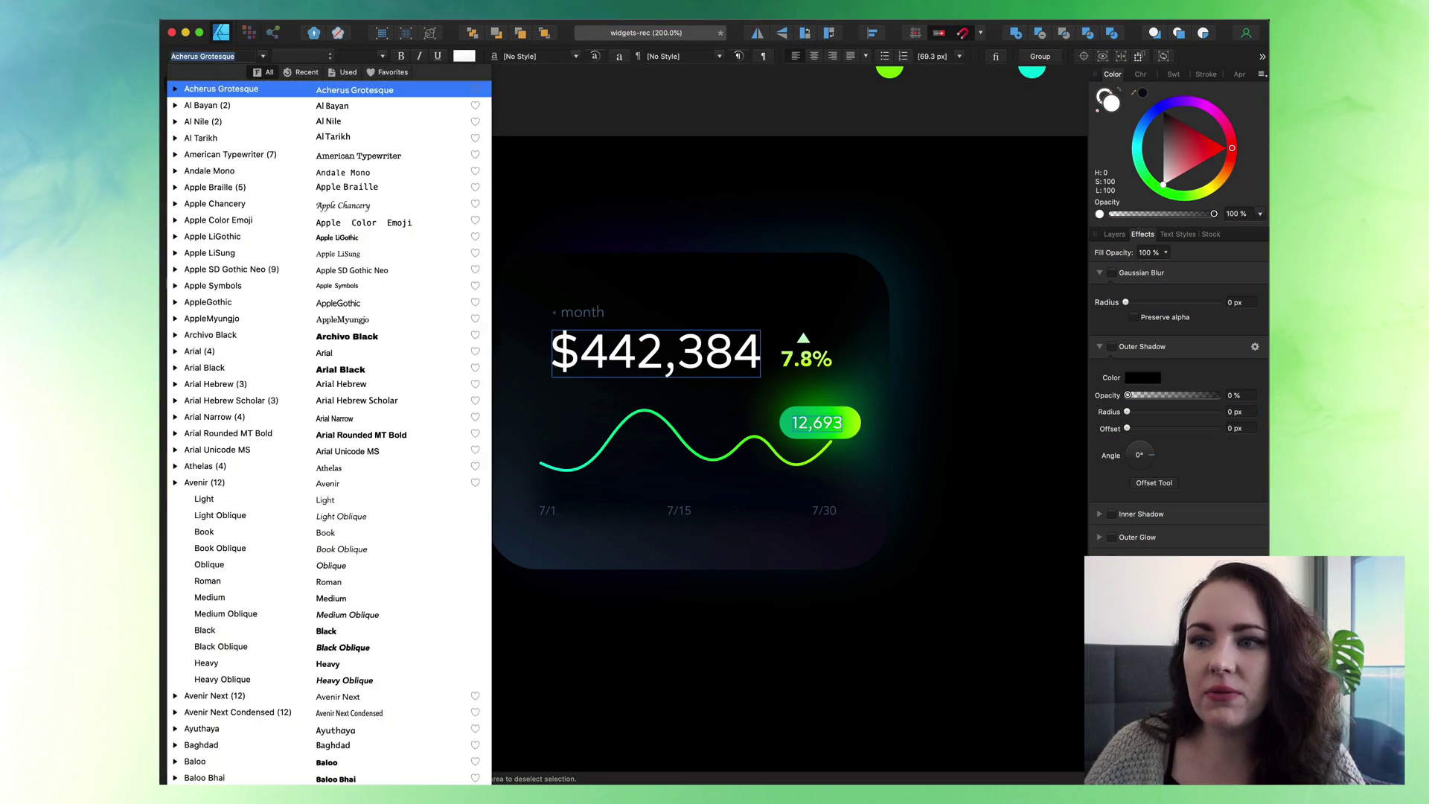
- Set the $442,384 amount in Montserrat Alternates ExtraBold, scale it down and place the 7.8% label with its triangle beside it
click(692, 351)
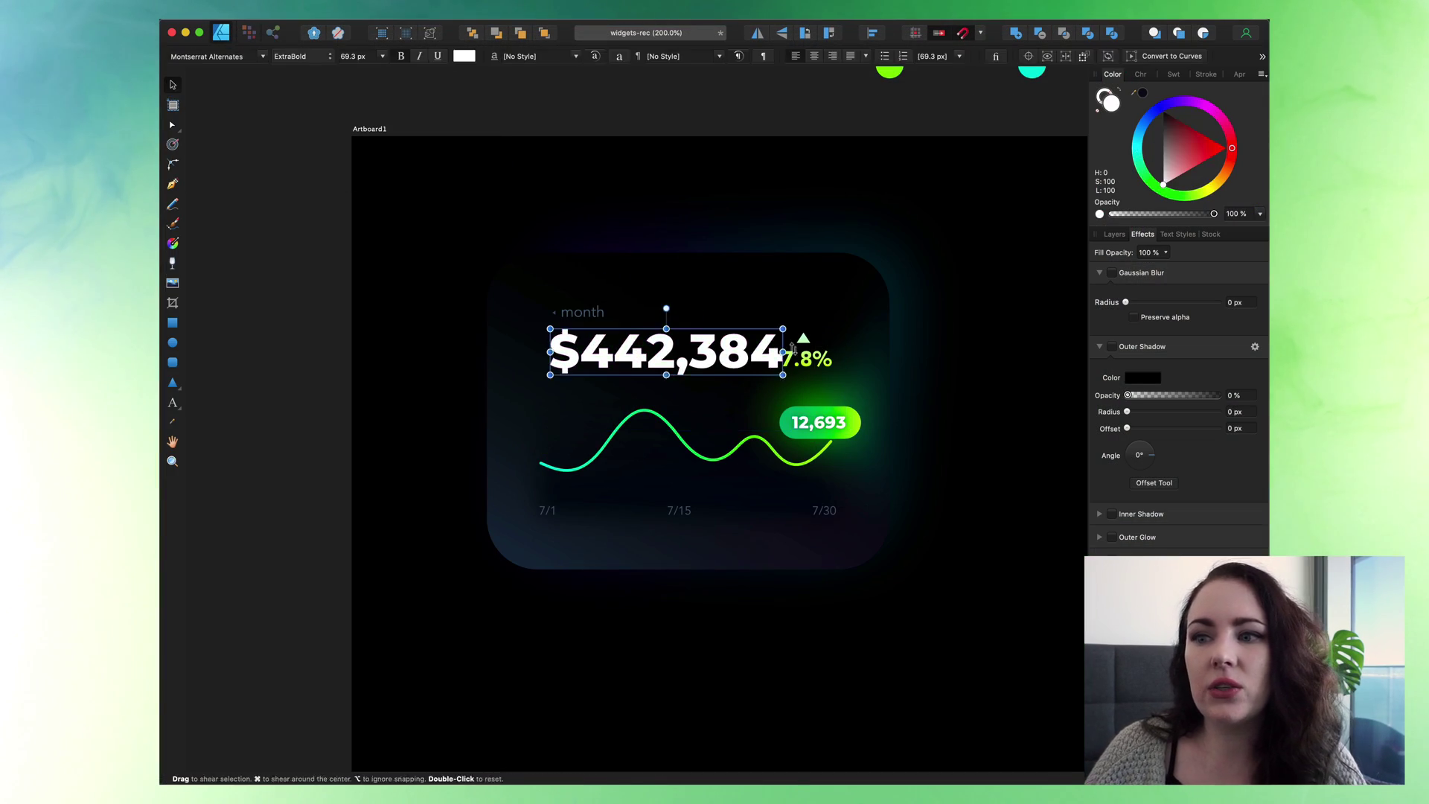
drag(785, 376, 751, 370)
click(808, 360)
click(263, 57)
click(245, 89)
scroll(801, 339, up, 2)
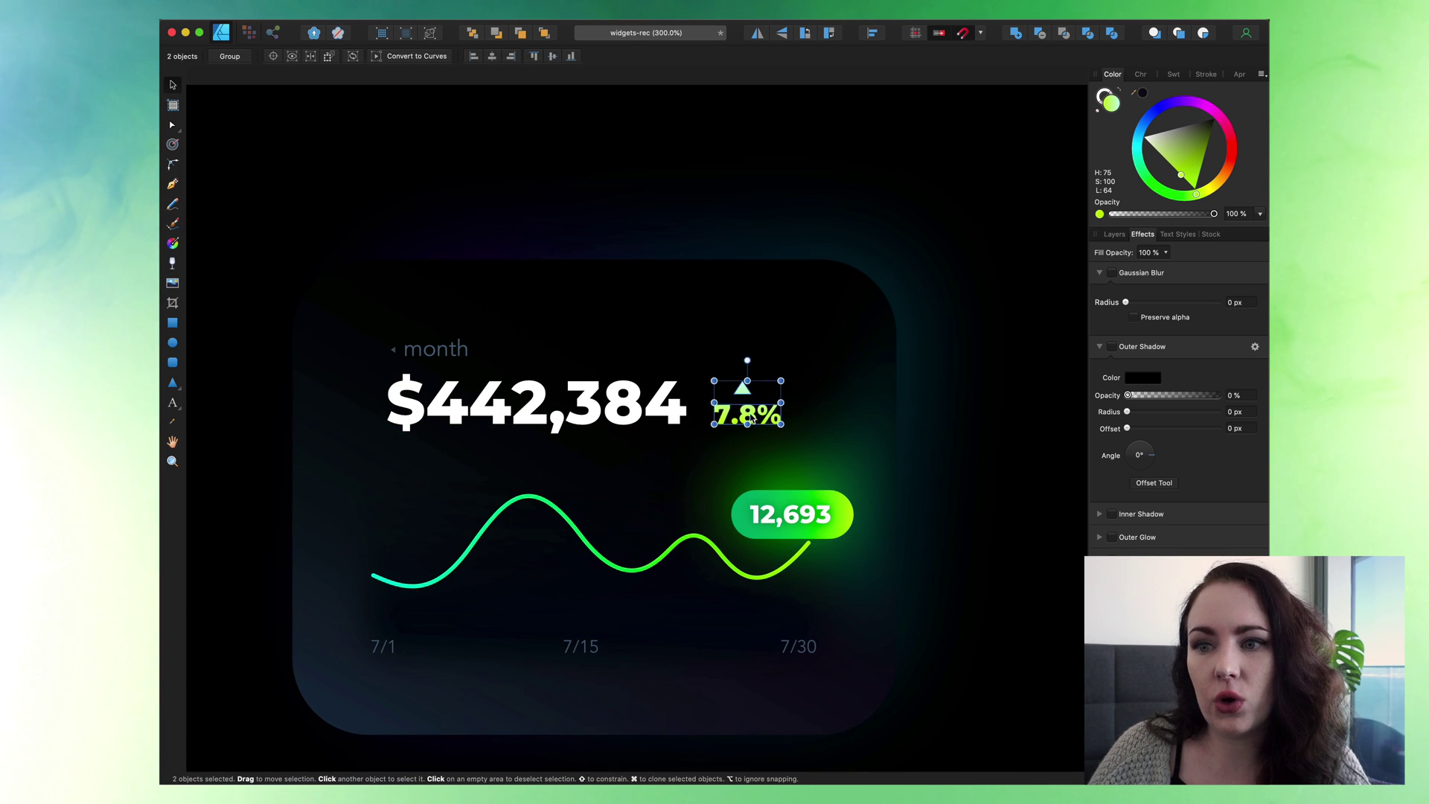
click(815, 509)
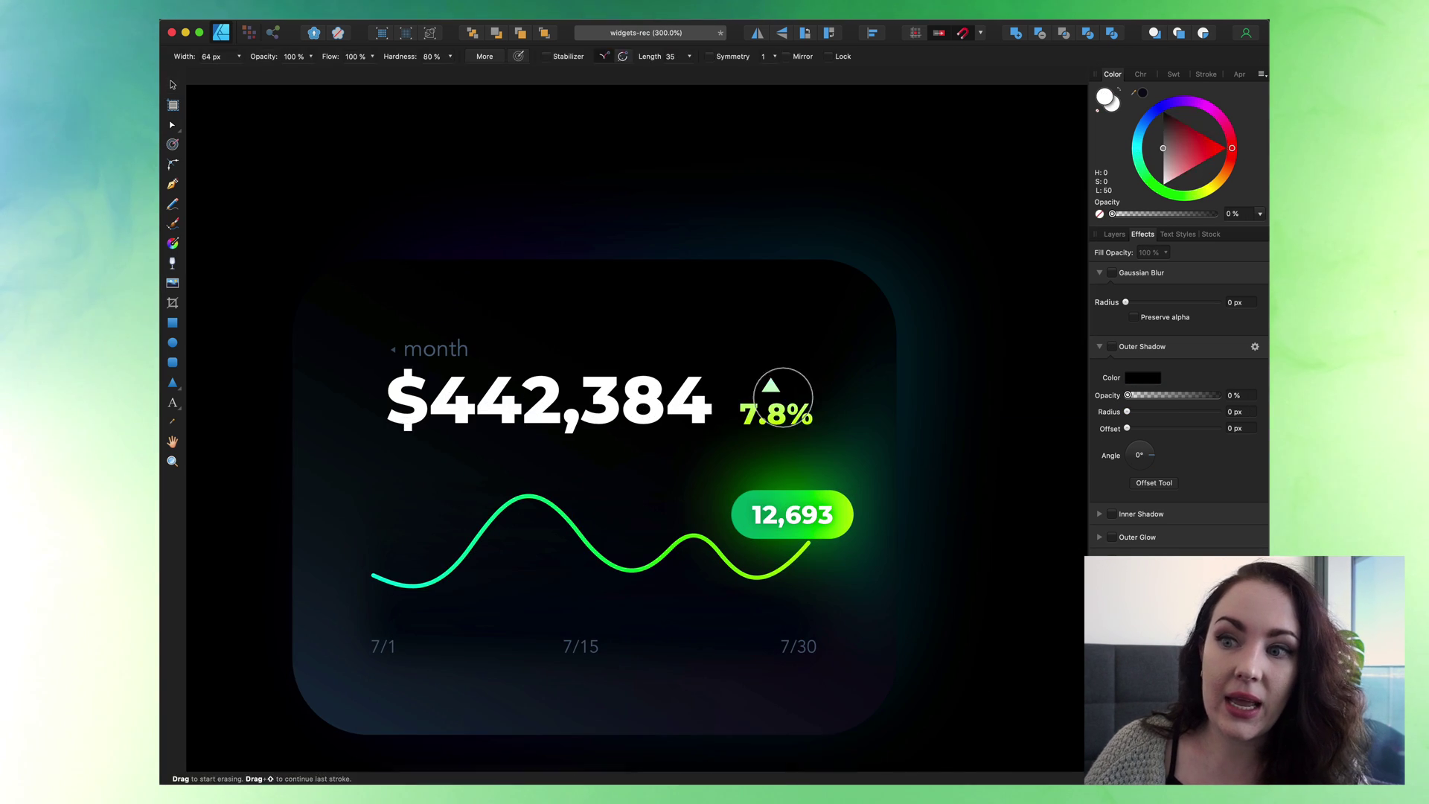
shift+click(637, 408)
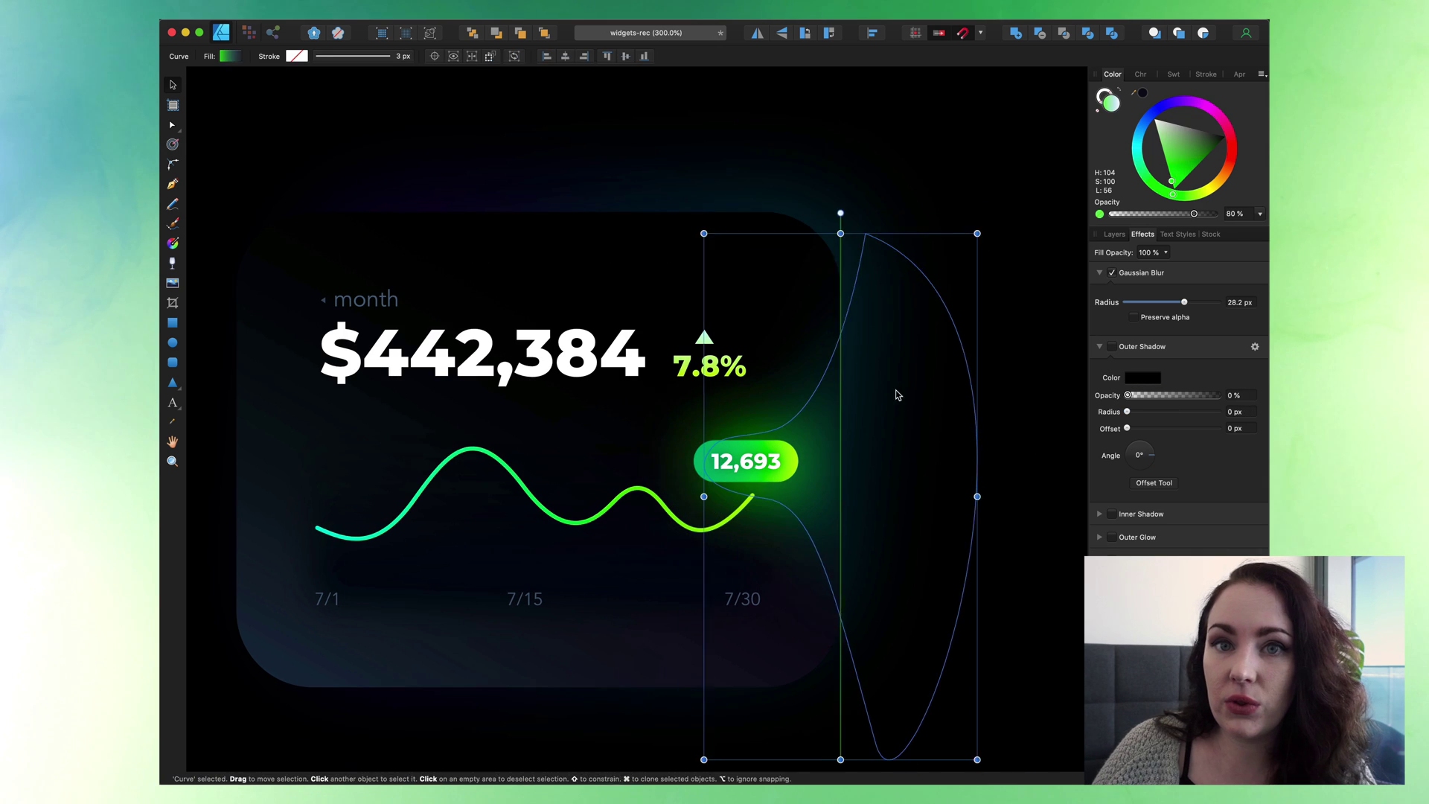
click(989, 351)
scroll(967, 316, down, 2)
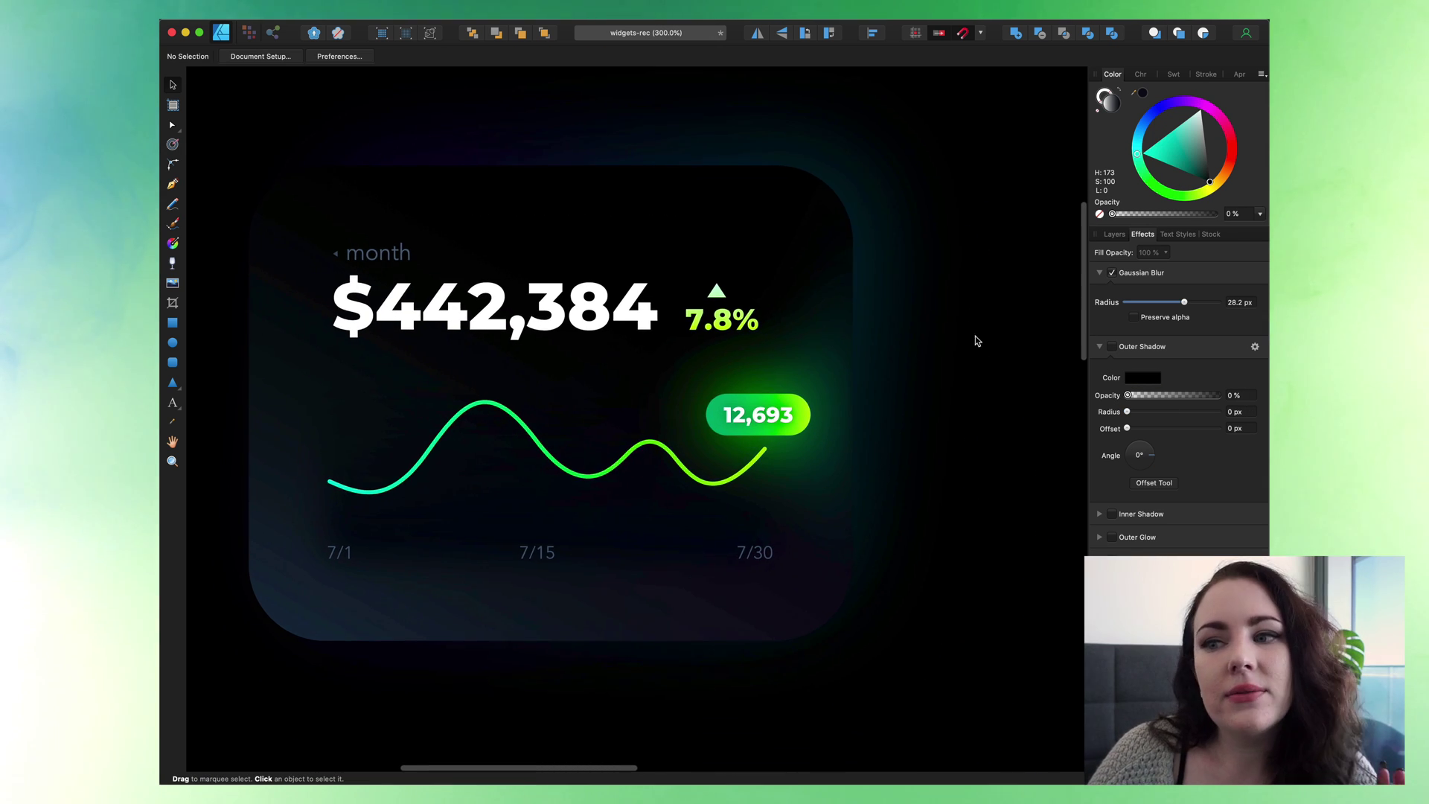
scroll(980, 380, up, 3)
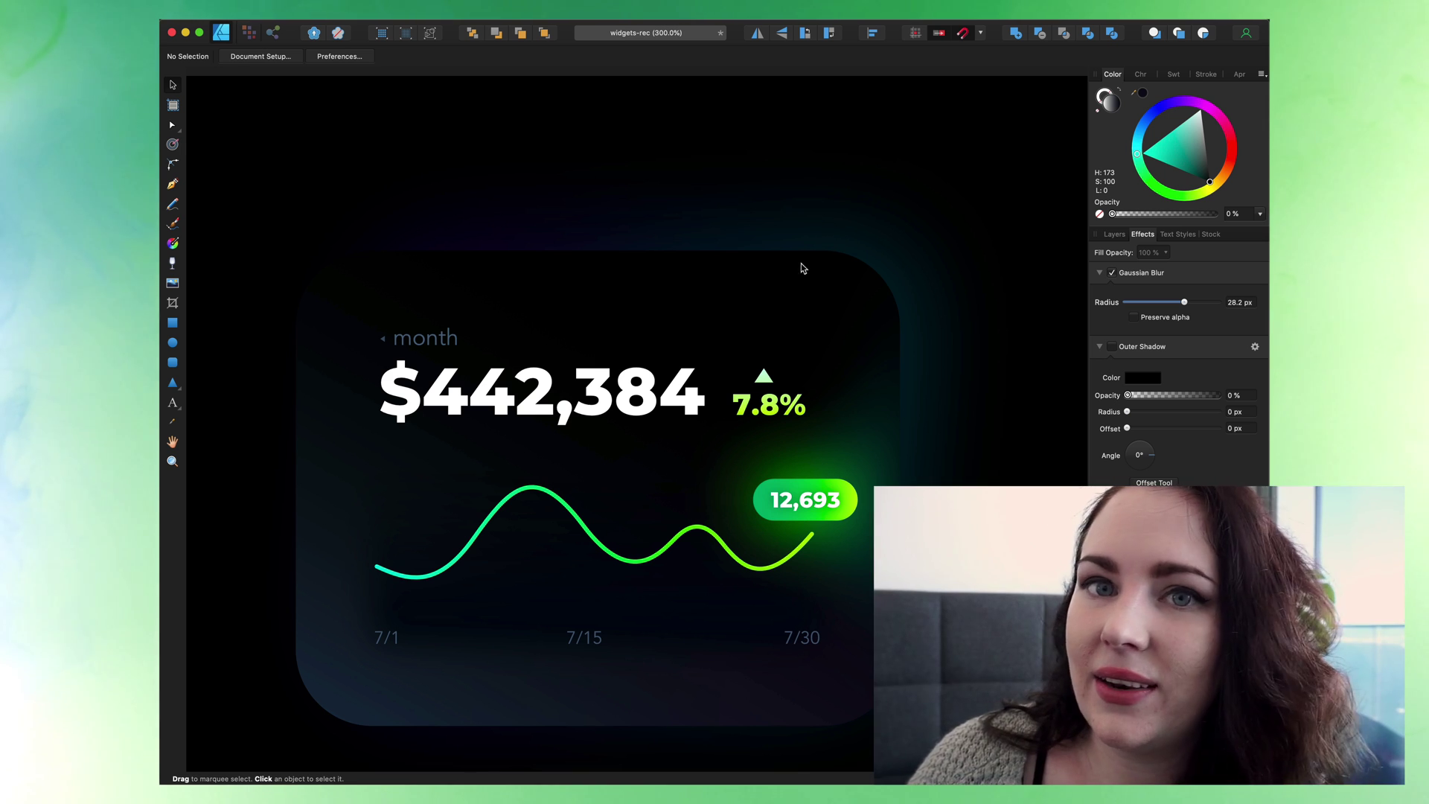
scroll(776, 499, down, 2)
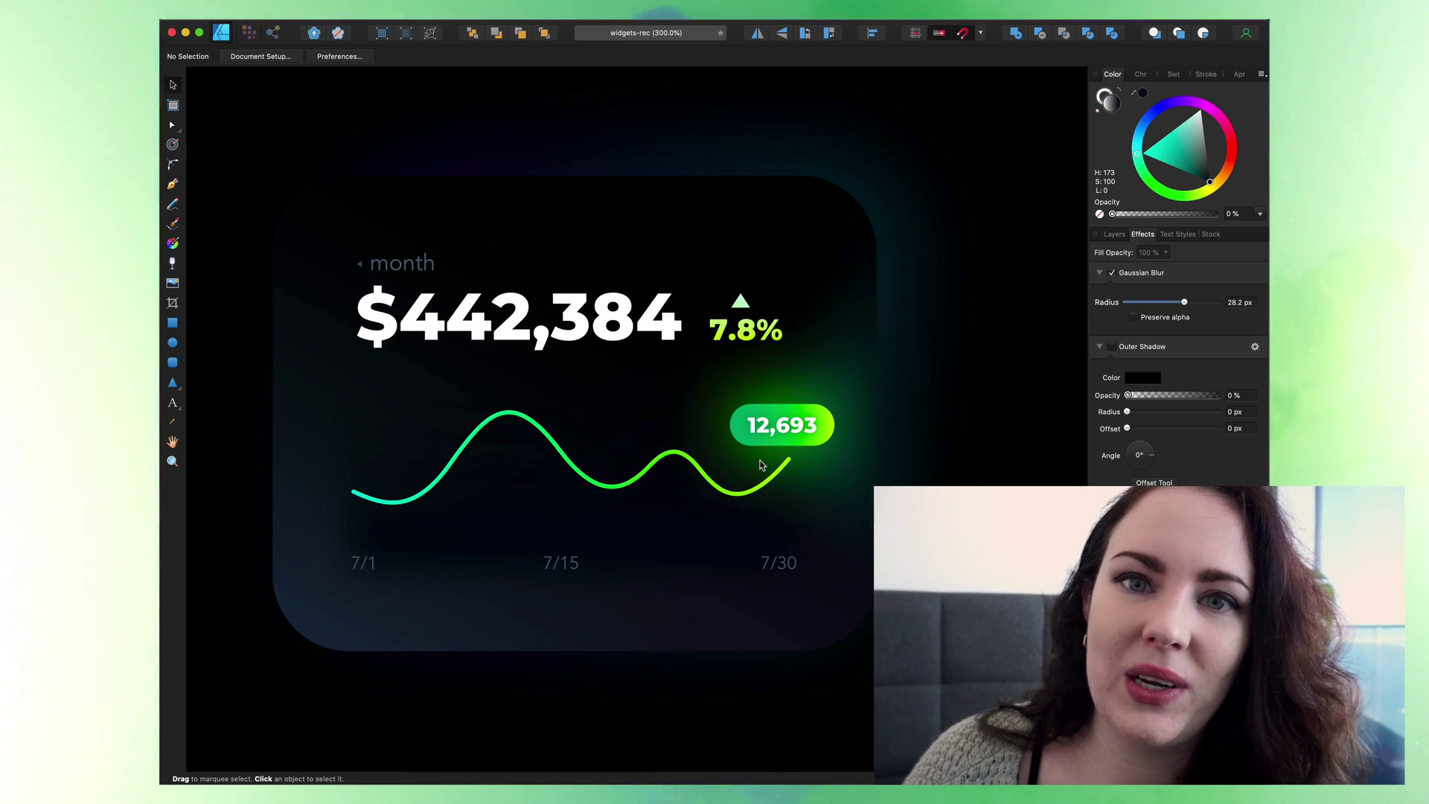
key(super+minus)
key(super+minus)
key(e)
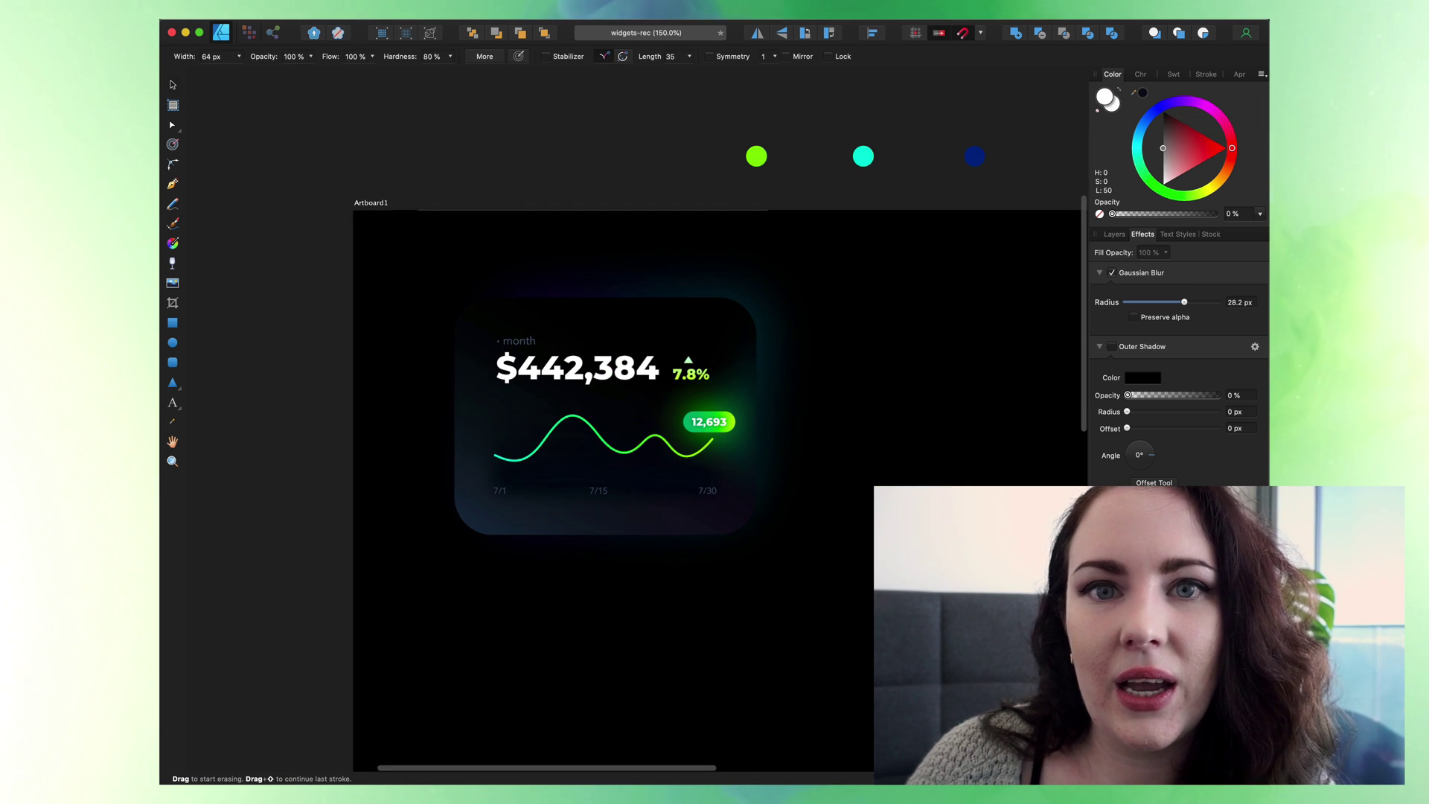
scroll(432, 478, right, 2)
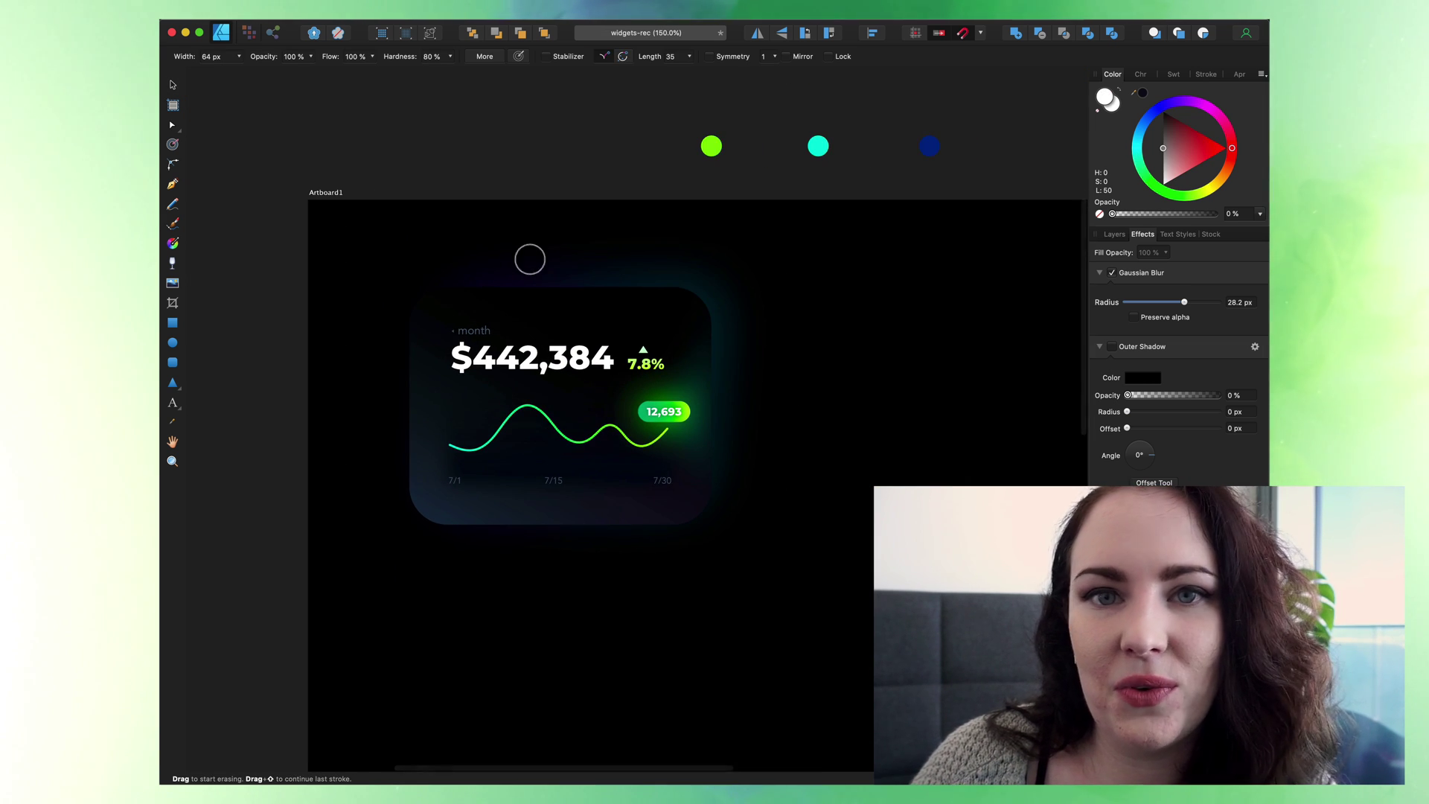
key(v)
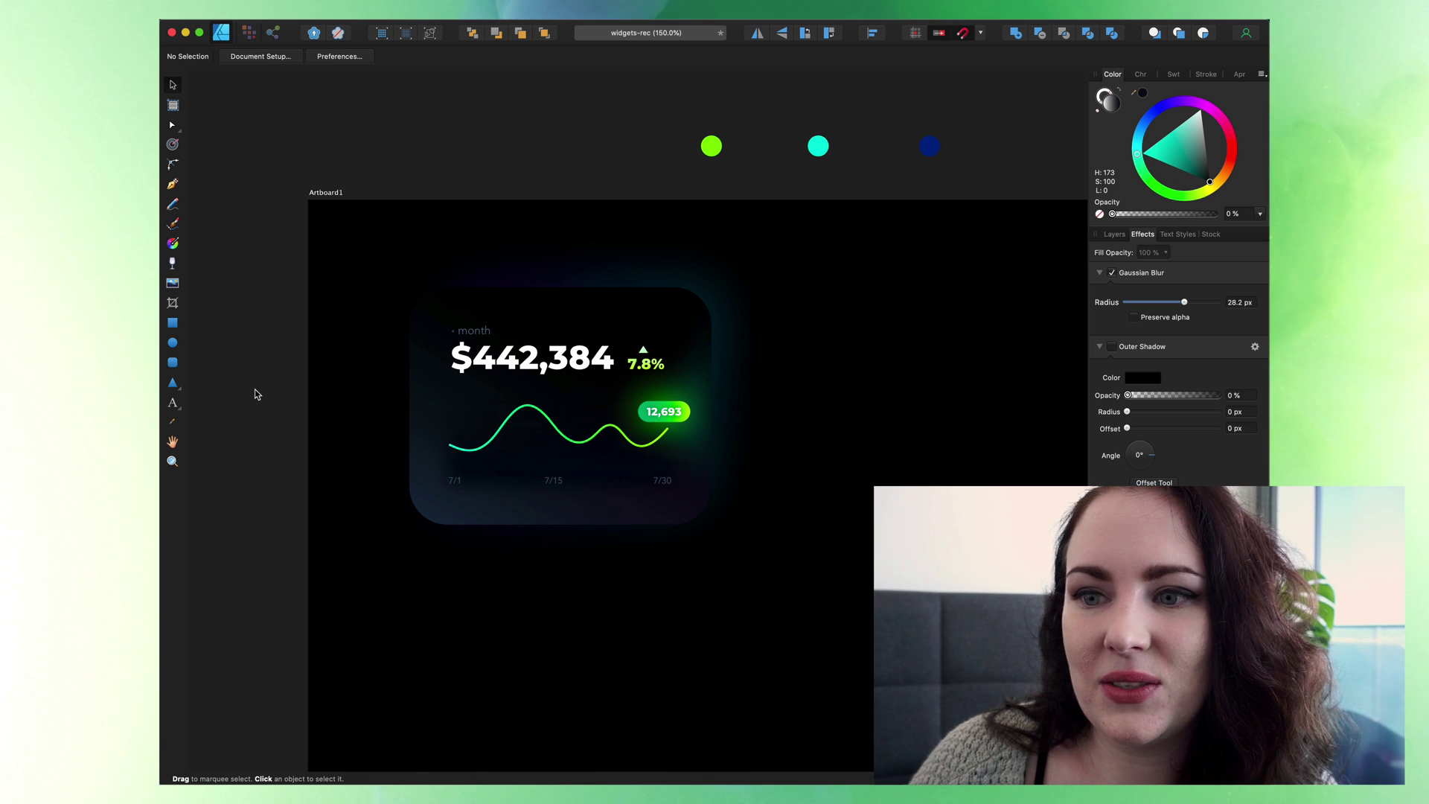
- Duplicate the card's rounded rectangle below the widget and move the green glow curve out of the copy, up to its right
key(super+minus)
click(651, 381)
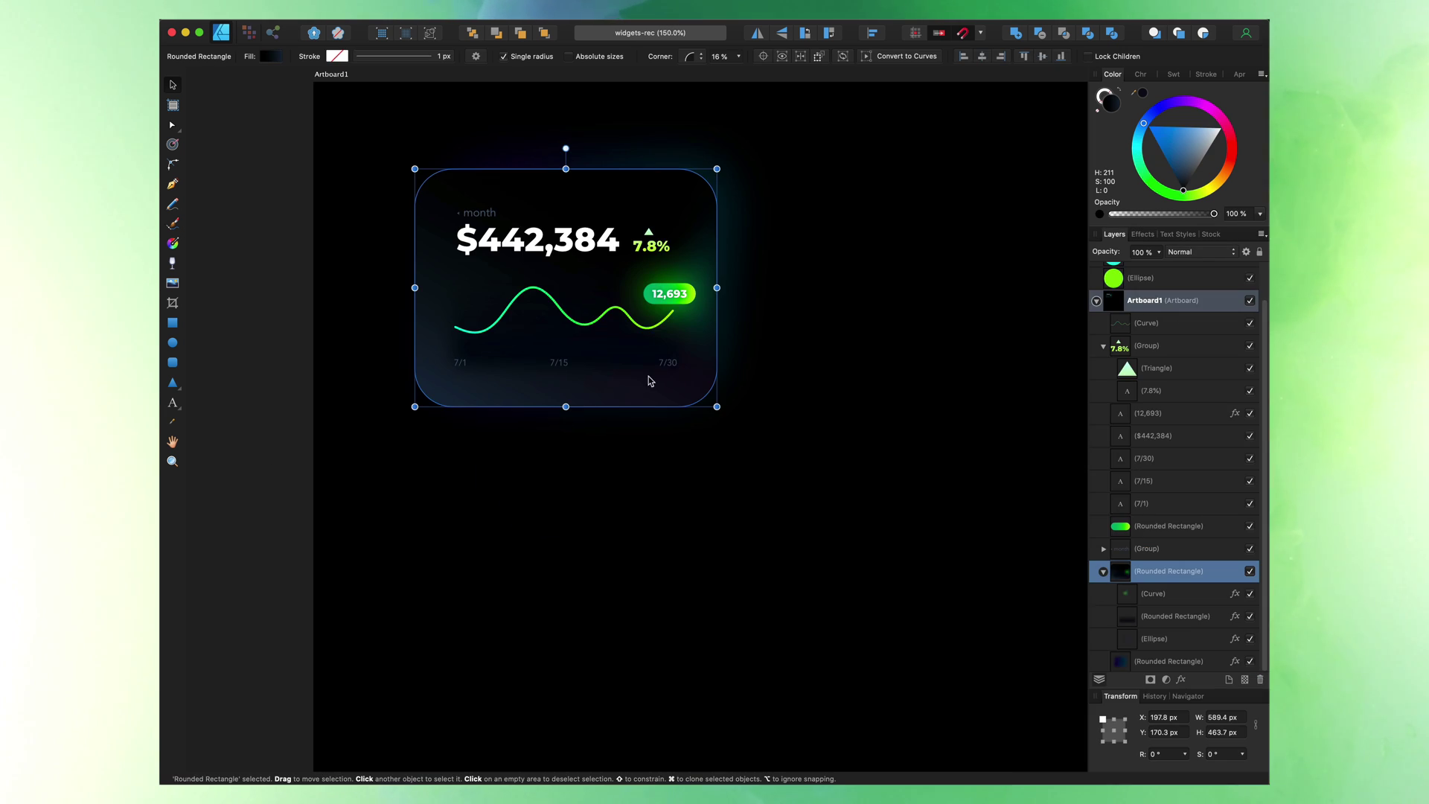
drag(611, 395, 606, 679)
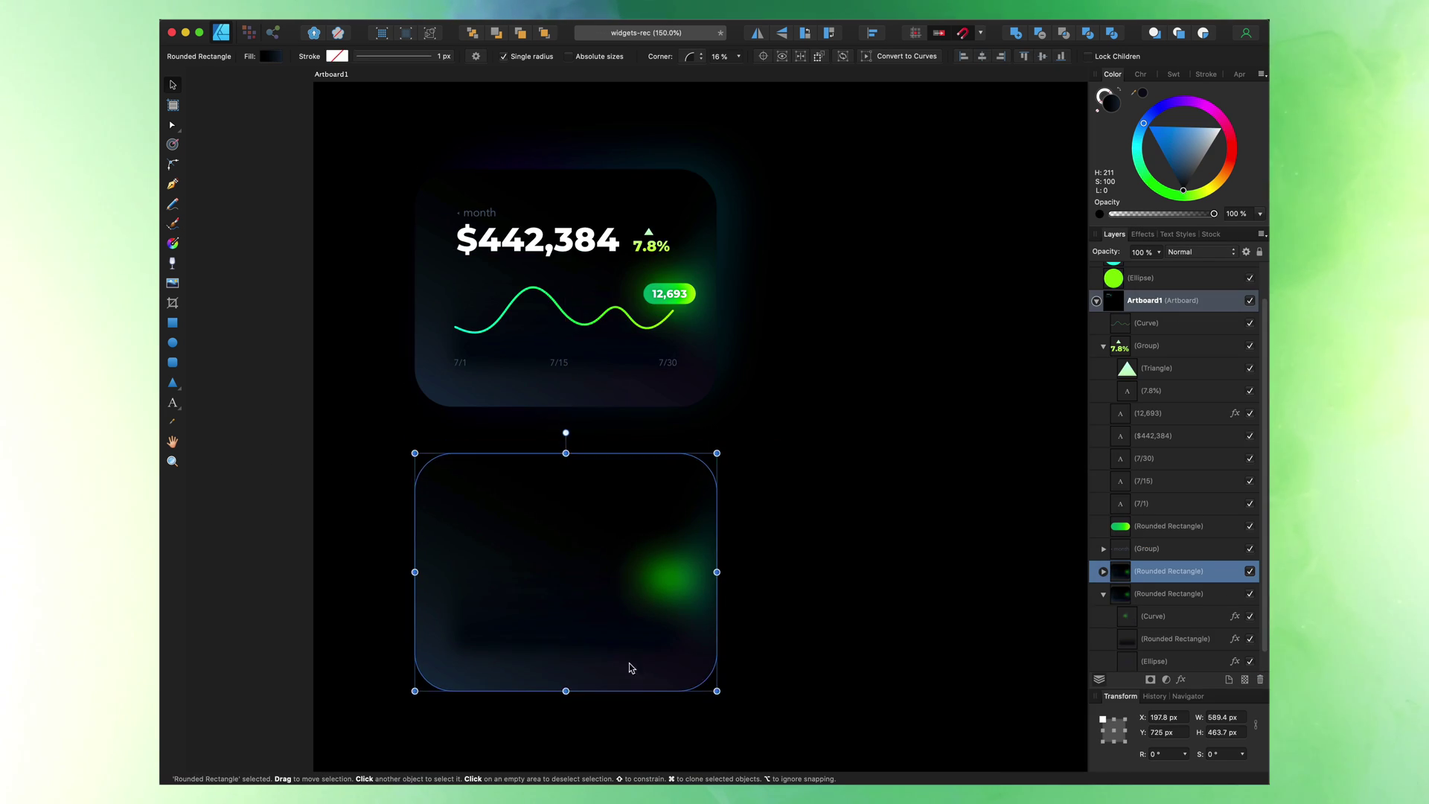
double_click(691, 590)
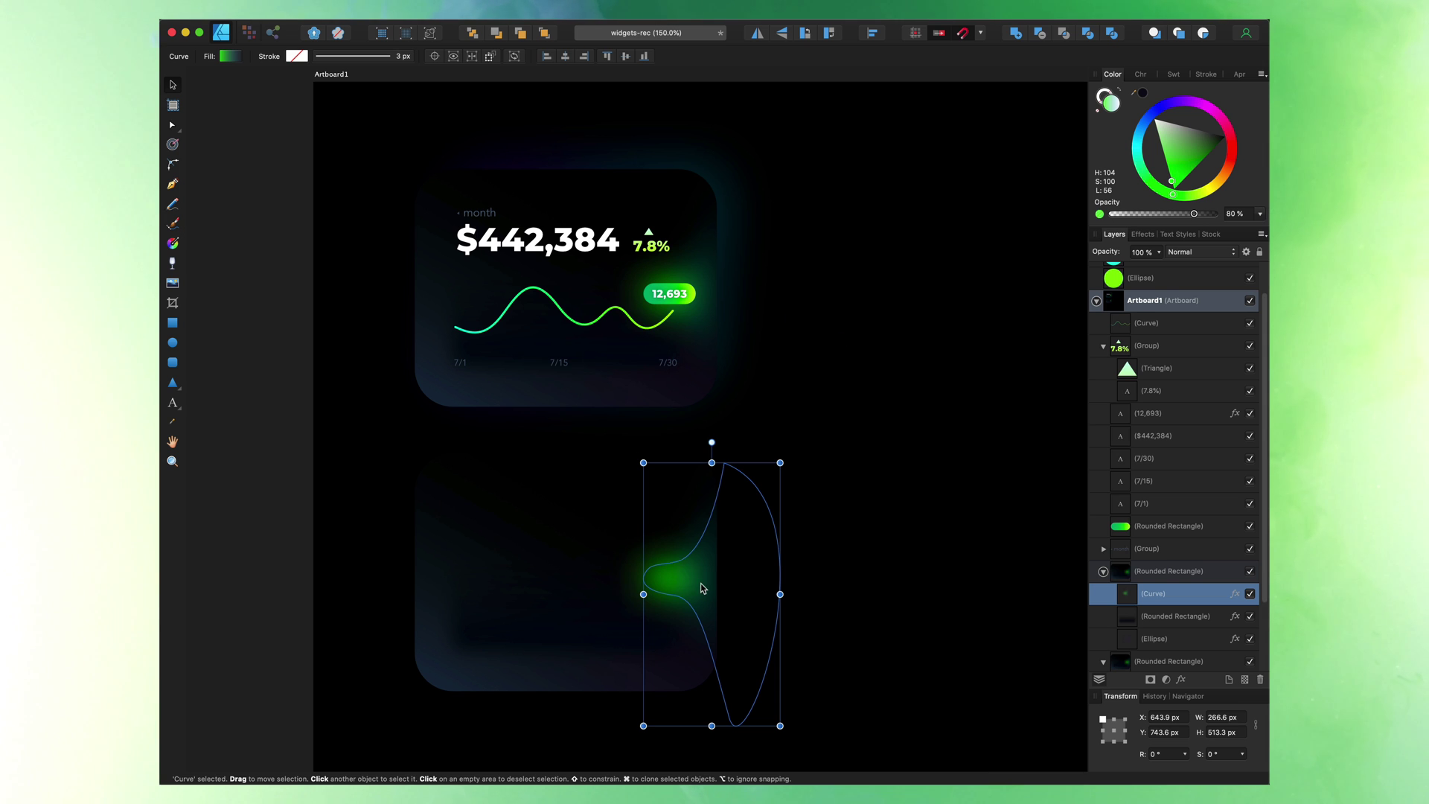
drag(702, 588, 875, 447)
- Reshape the card copy into a long, flat bar of about 857 × 110 px with 50% corner rounding
click(571, 551)
drag(565, 456, 557, 526)
key(a)
drag(717, 517, 854, 516)
drag(745, 519, 745, 508)
- Stretch the bar's linear gradient along its full length, from dark at the left end to blue at the right
key(g)
drag(406, 477, 860, 551)
key(v)
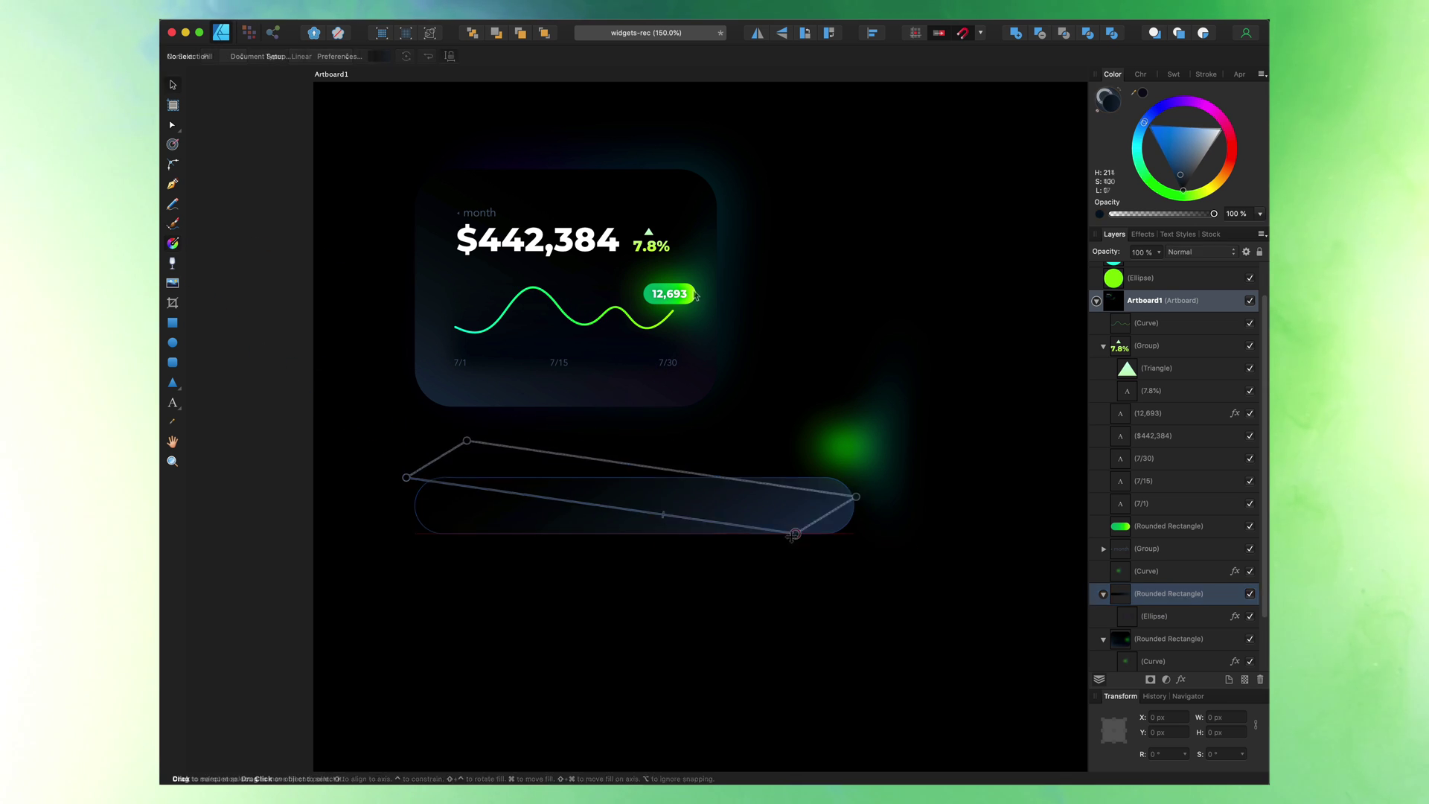
- Place a copy of the green value pill on the bar's left end and outline the bar with a white stroke
click(692, 293)
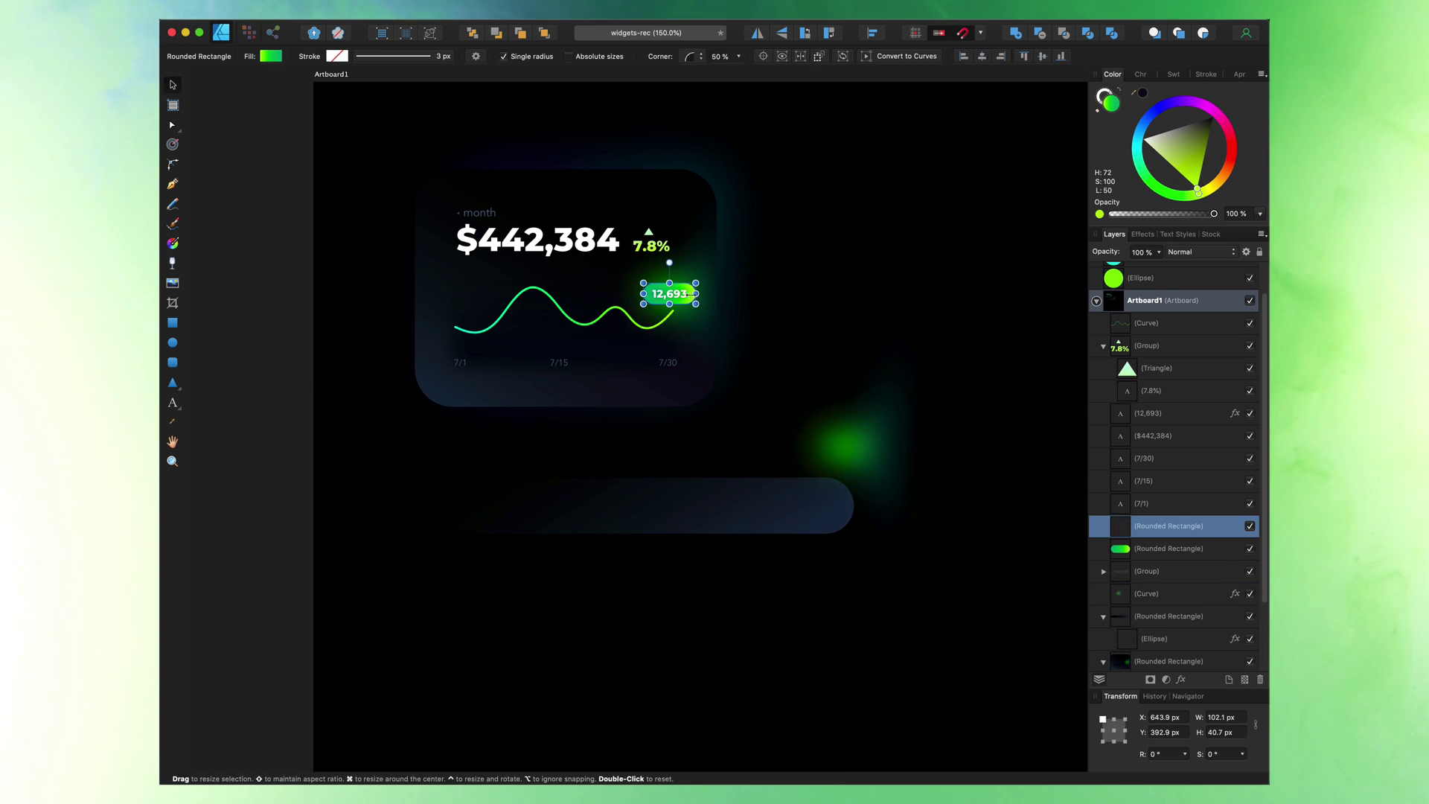
drag(685, 290, 467, 512)
click(483, 500)
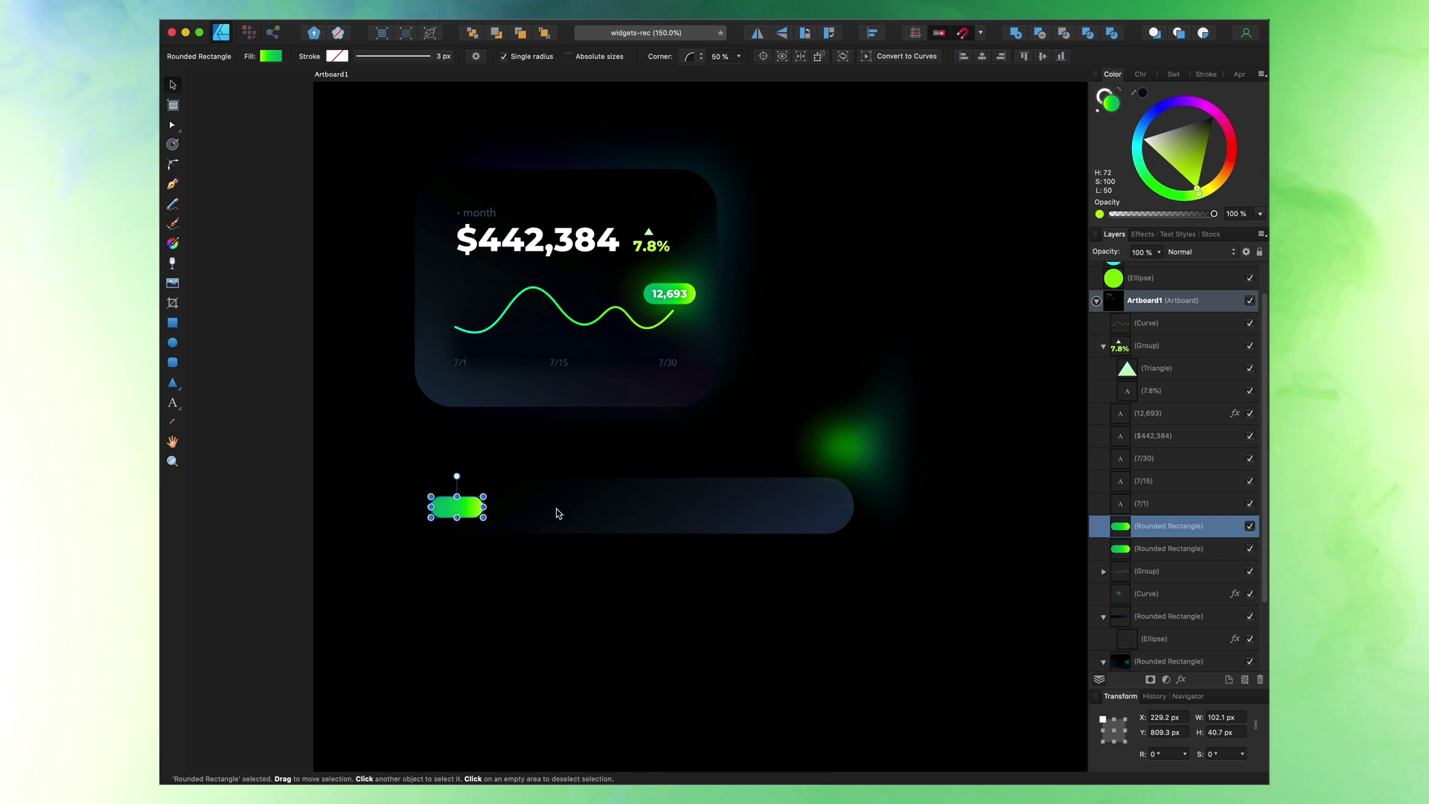
click(559, 510)
drag(1186, 150, 1222, 128)
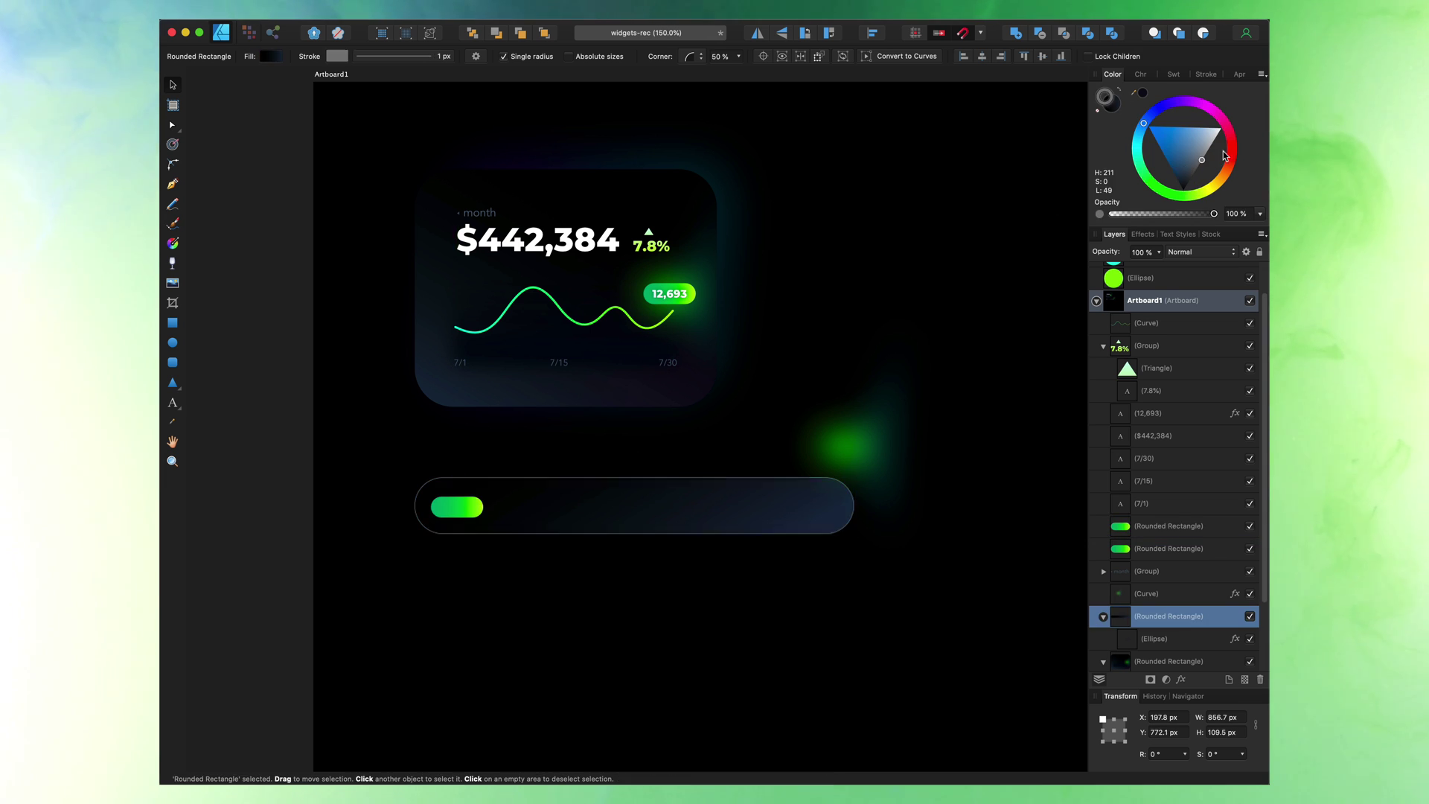
- Enlarge the green pill copy to about 168 × 78 px, leaving a small margin inside the bar's left end
click(457, 514)
key(super+plus)
key(super+plus)
drag(325, 450, 459, 360)
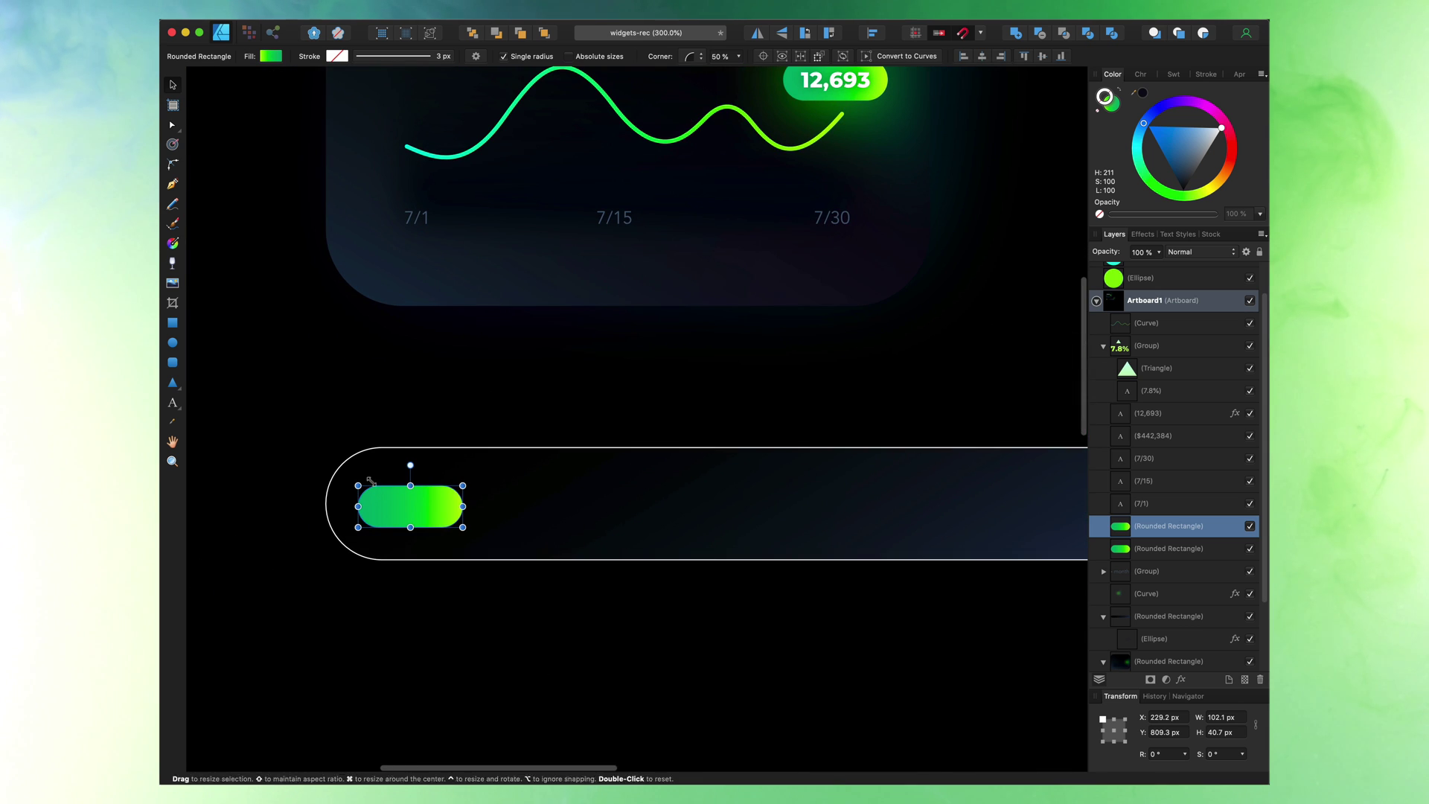
drag(463, 485, 502, 446)
drag(463, 488, 522, 463)
- Place a white copy of the 7/15 date label in the bar's green pill and change its text to "week"
scroll(588, 417, up, 5)
click(617, 392)
key(super+c)
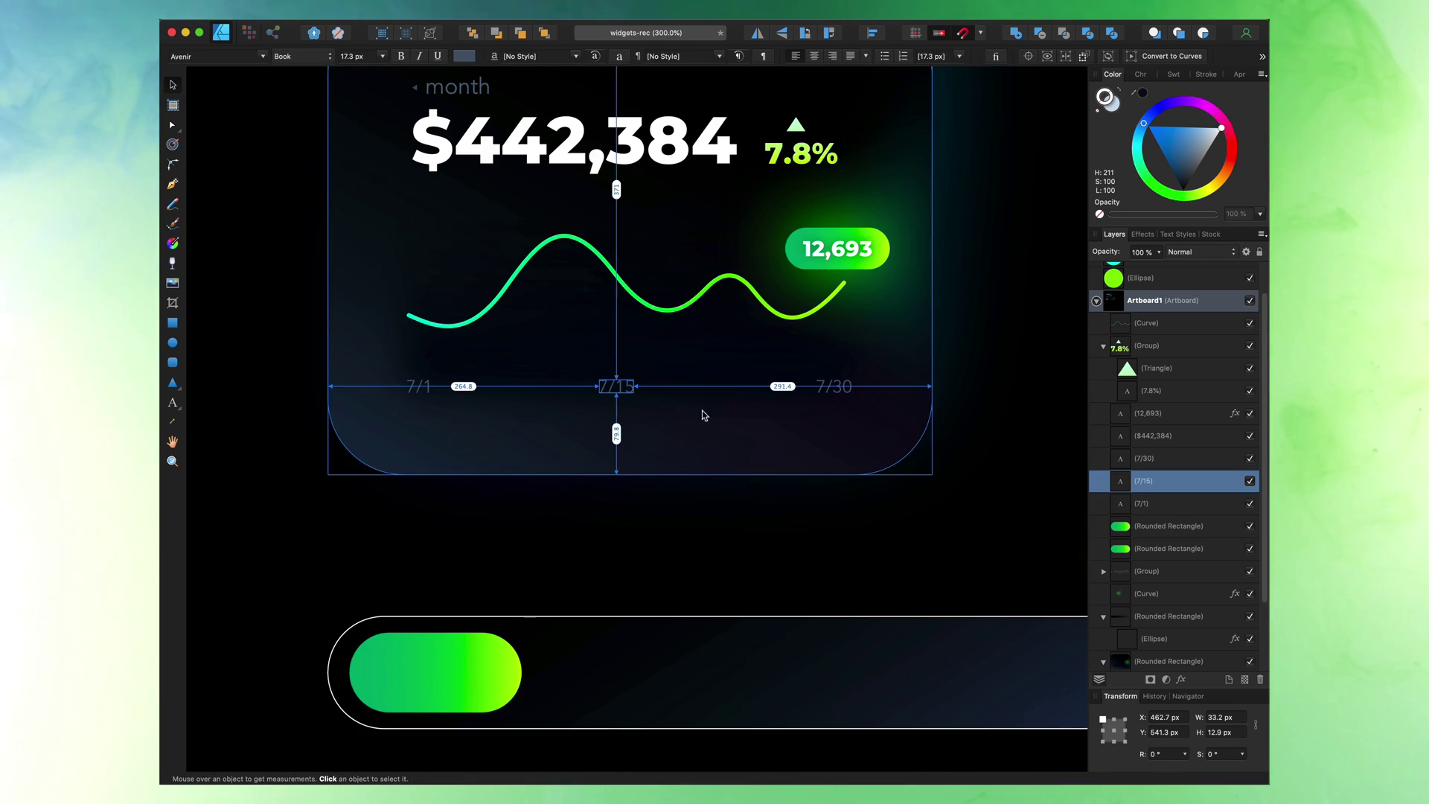
key(super+v)
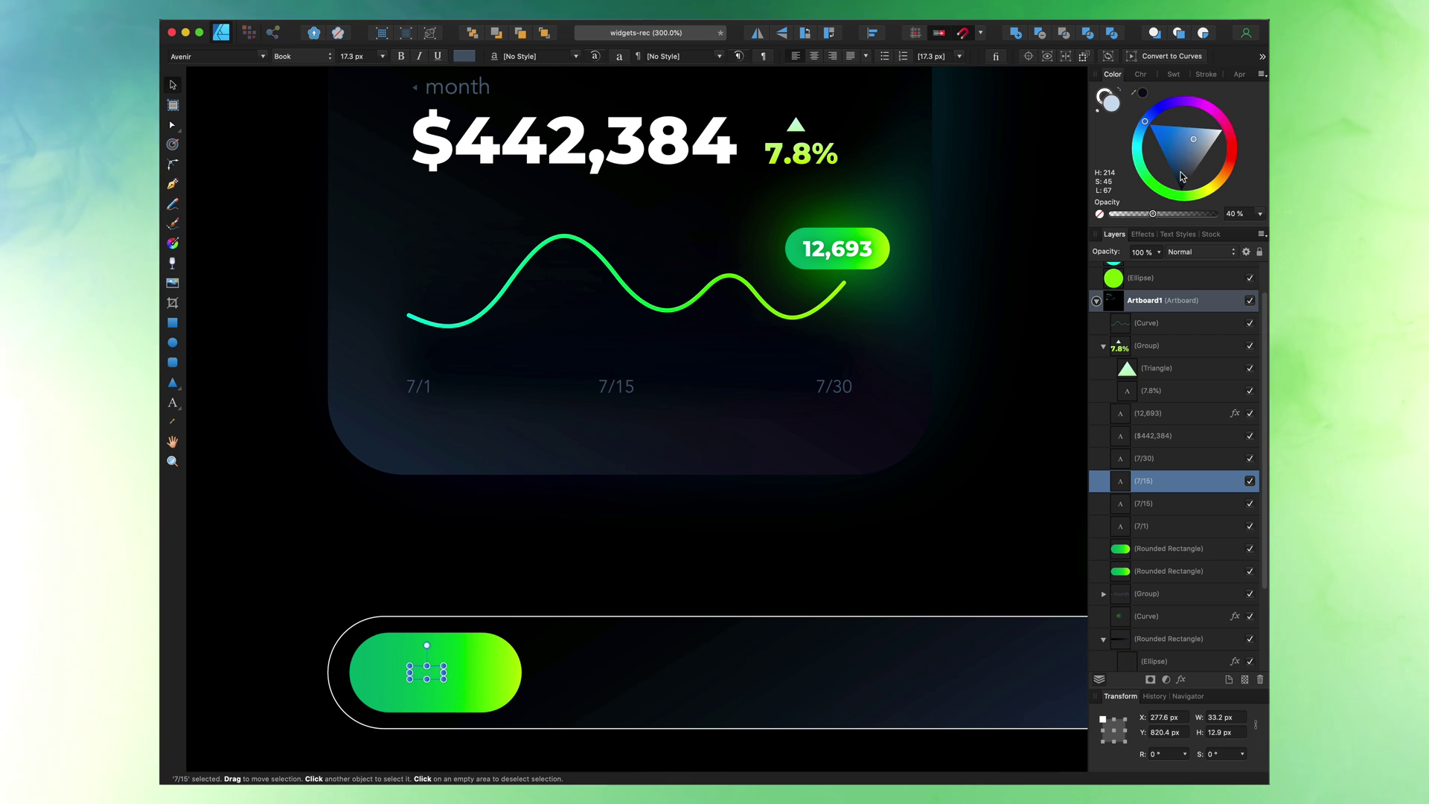
scroll(539, 432, down, 5)
text(t)
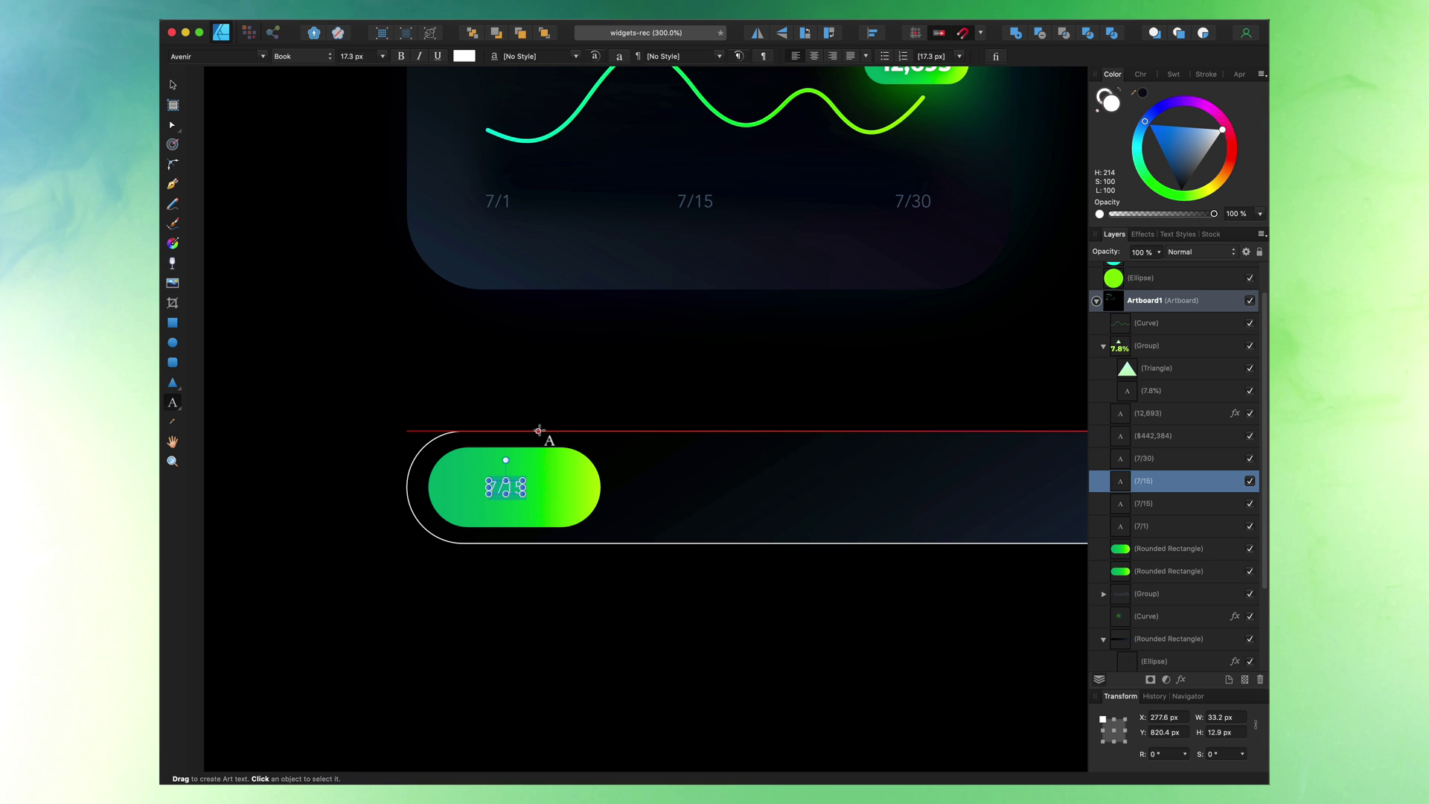
text(week)
key(Escape)
- Set the "week" label to Avenir Black, enlarge it to about 29 px and centre it in the green pill
key(v)
click(302, 57)
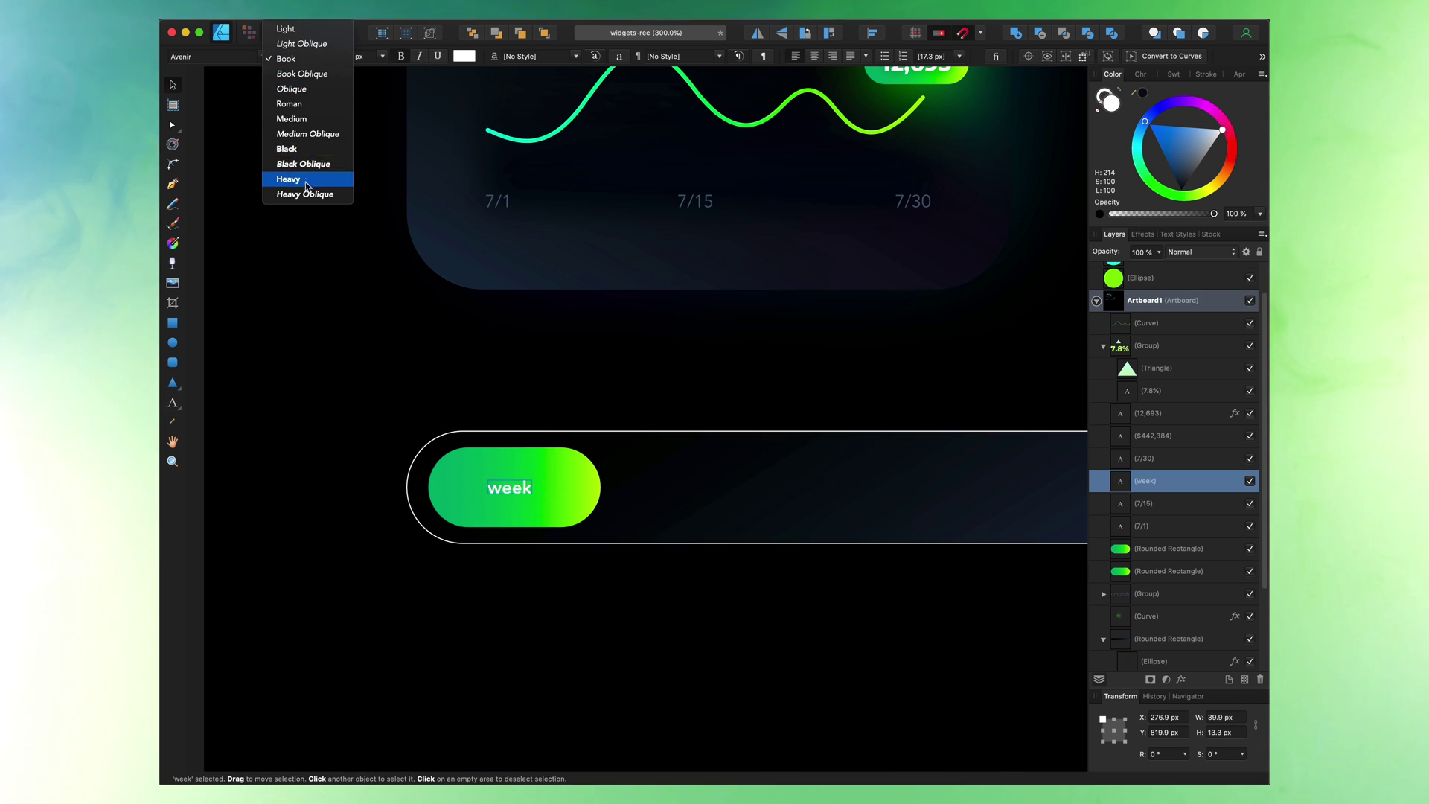
click(309, 155)
drag(534, 495, 579, 508)
drag(560, 494, 523, 491)
key(super+minus)
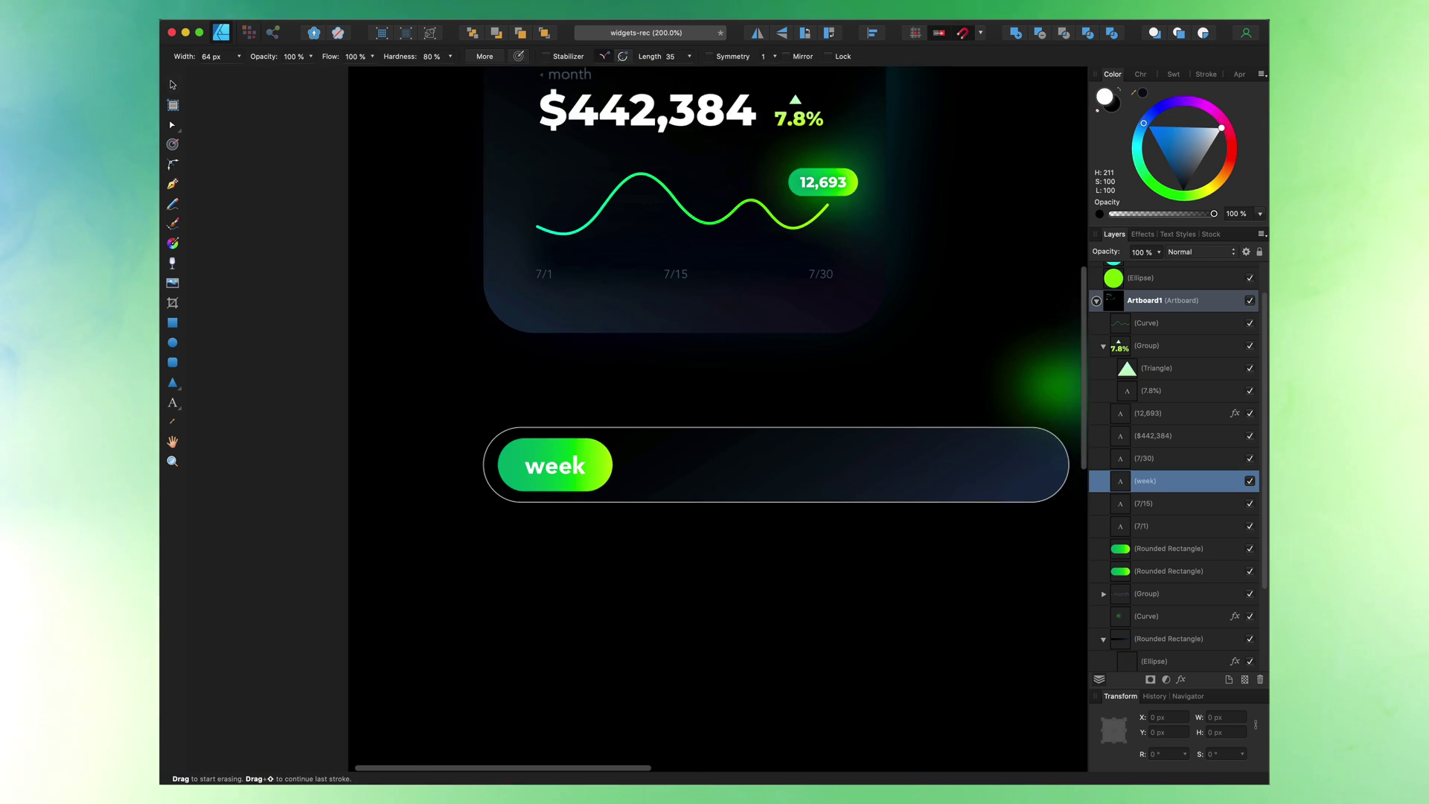
drag(605, 471, 592, 467)
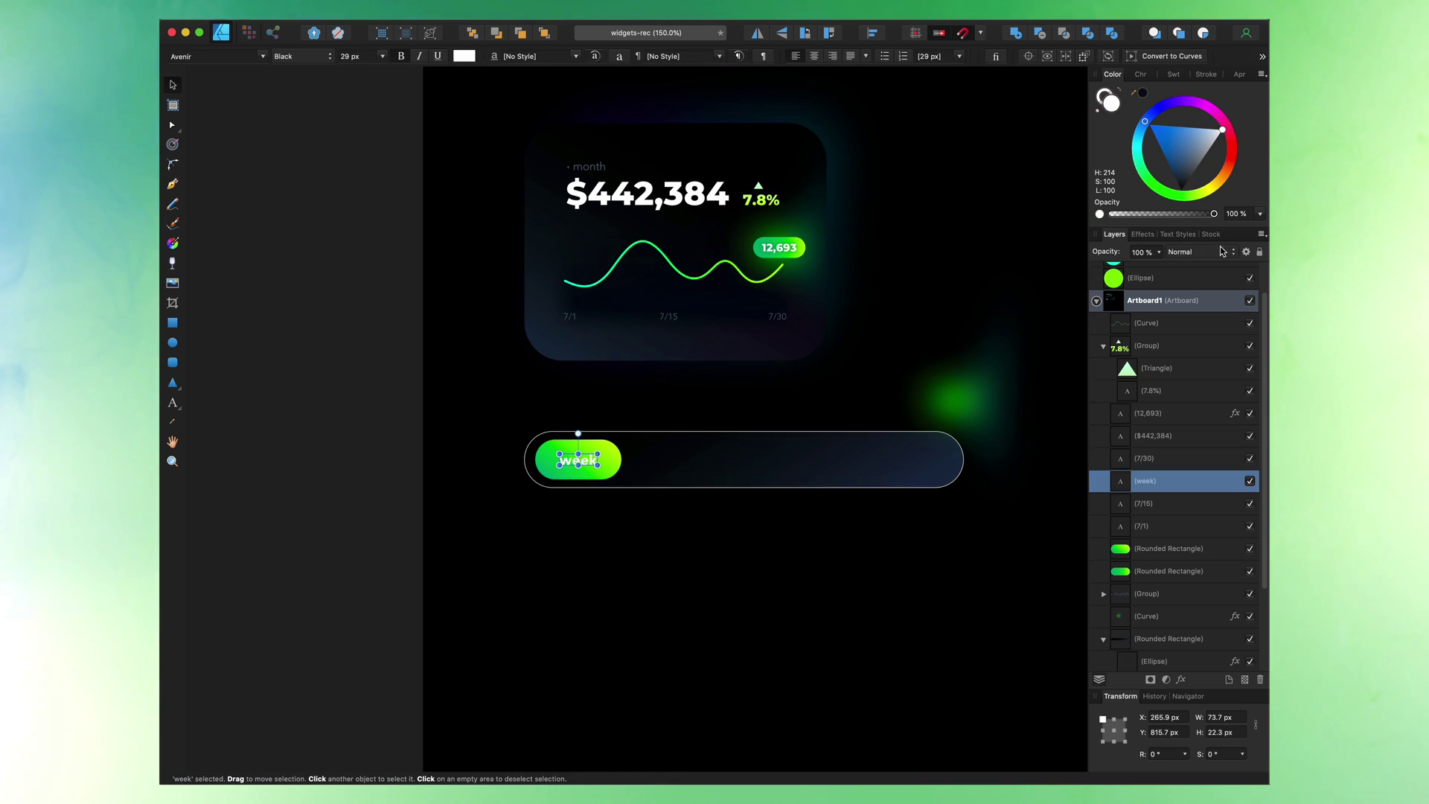
- Give the "week" label an outer shadow in green sampled from the value pill, with 100% opacity and about 48.8 px radius
click(1142, 233)
click(1144, 329)
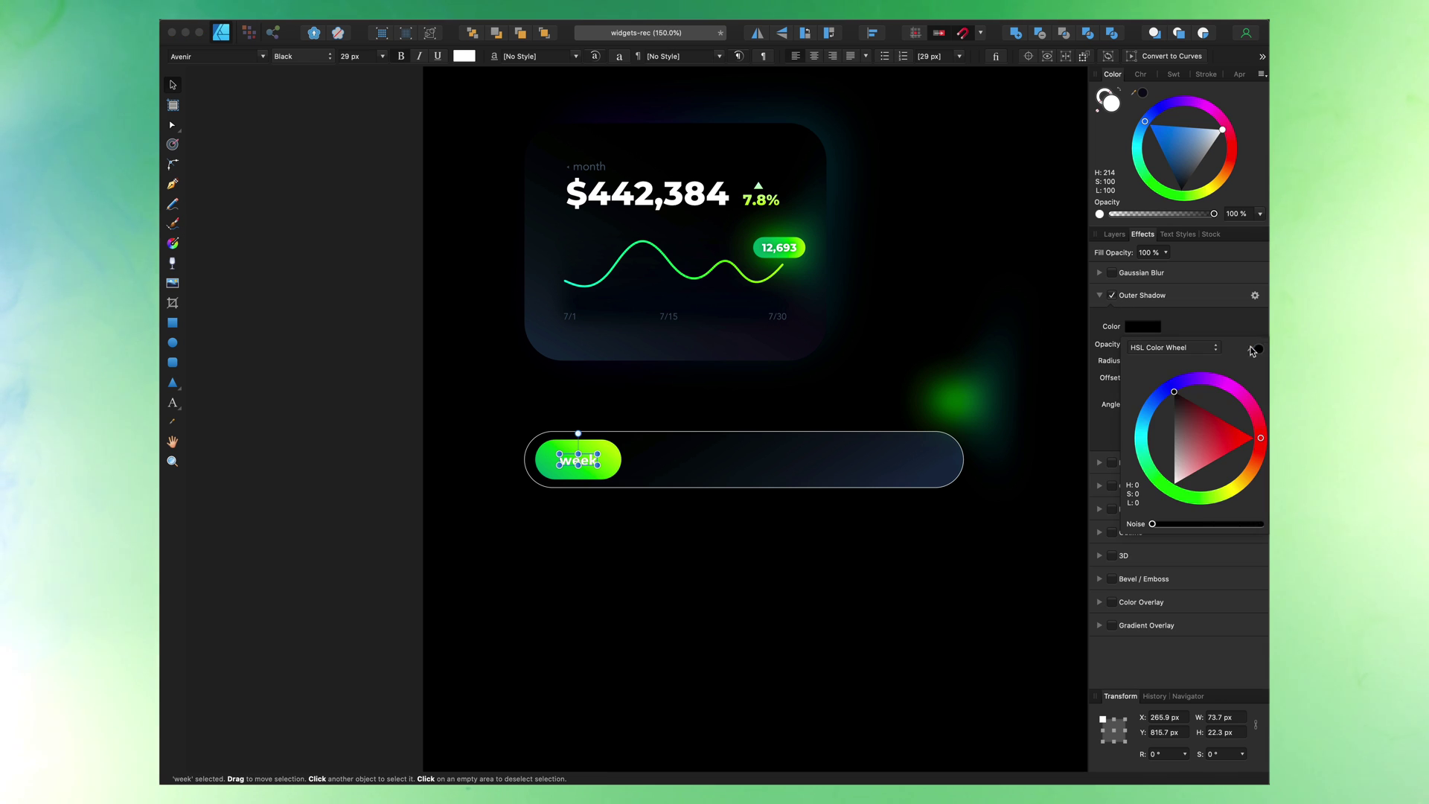
drag(1210, 368, 756, 246)
drag(1202, 466, 1212, 474)
click(1187, 323)
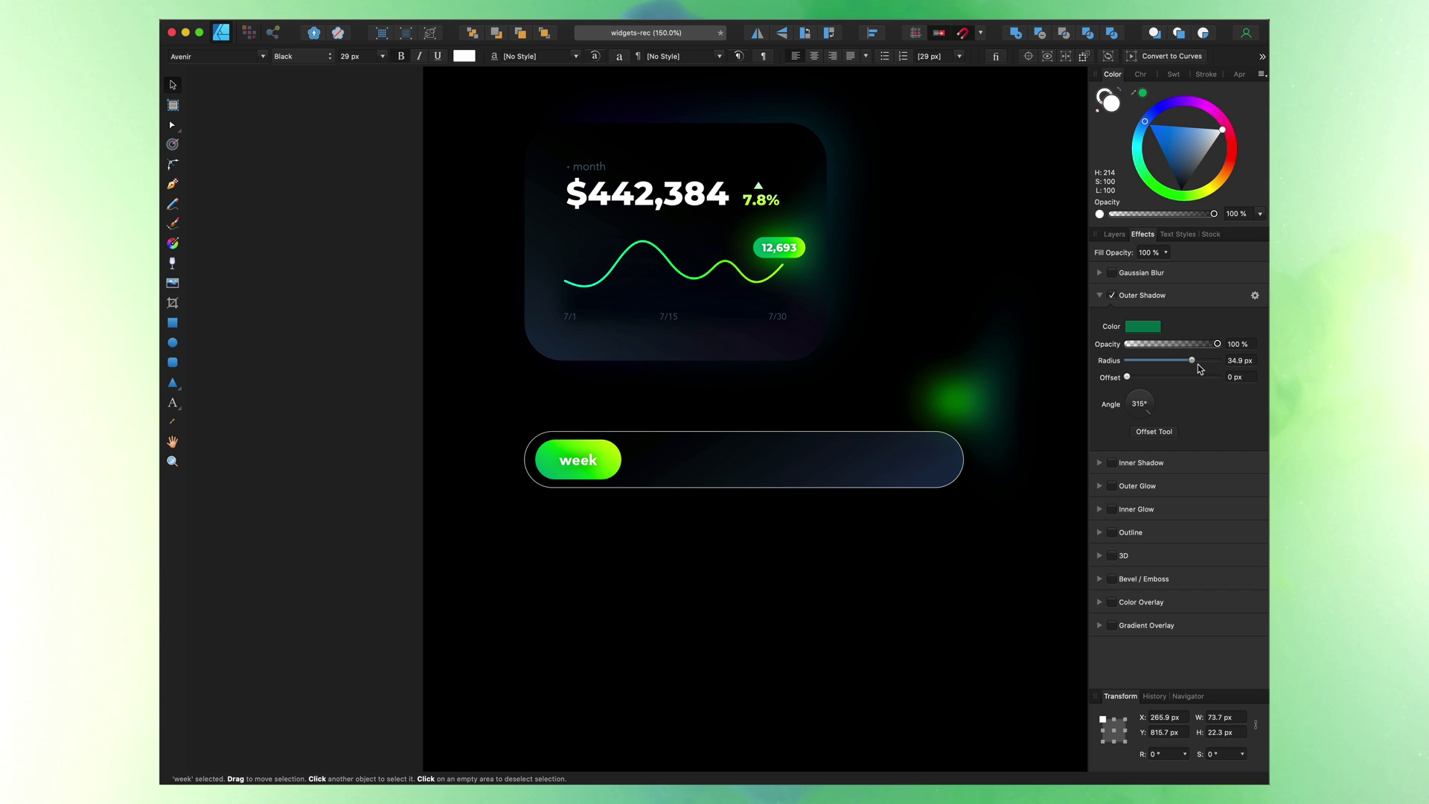
- Duplicate the green pill and its label to the right and fill the copied pill near-black, about H 210, S 44, L 4
drag(511, 419, 682, 514)
drag(602, 470, 736, 441)
click(703, 515)
click(702, 472)
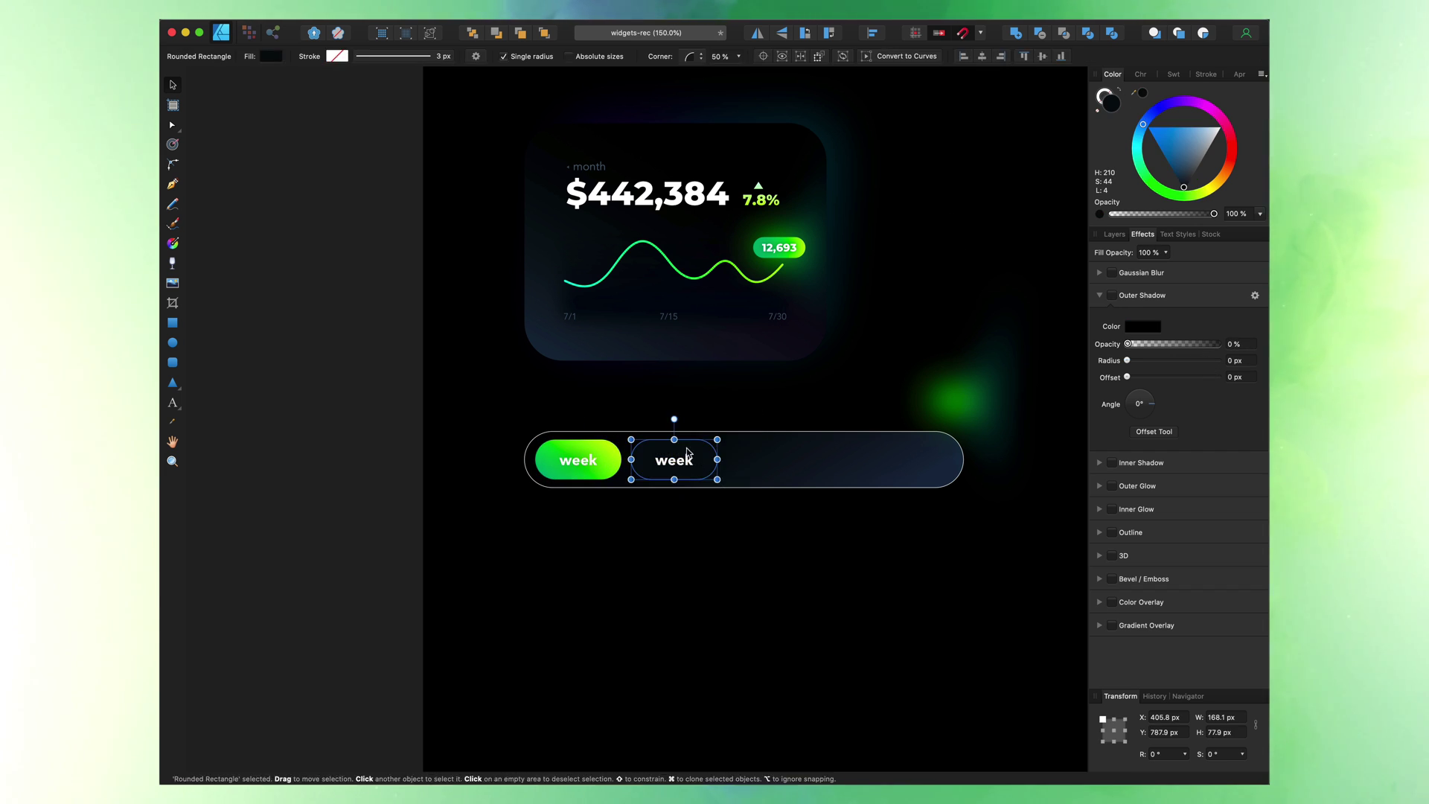
- Change the copied label to "month" and narrow both pills around their text, making the dark one about 164 px wide
double_click(692, 460)
click(172, 86)
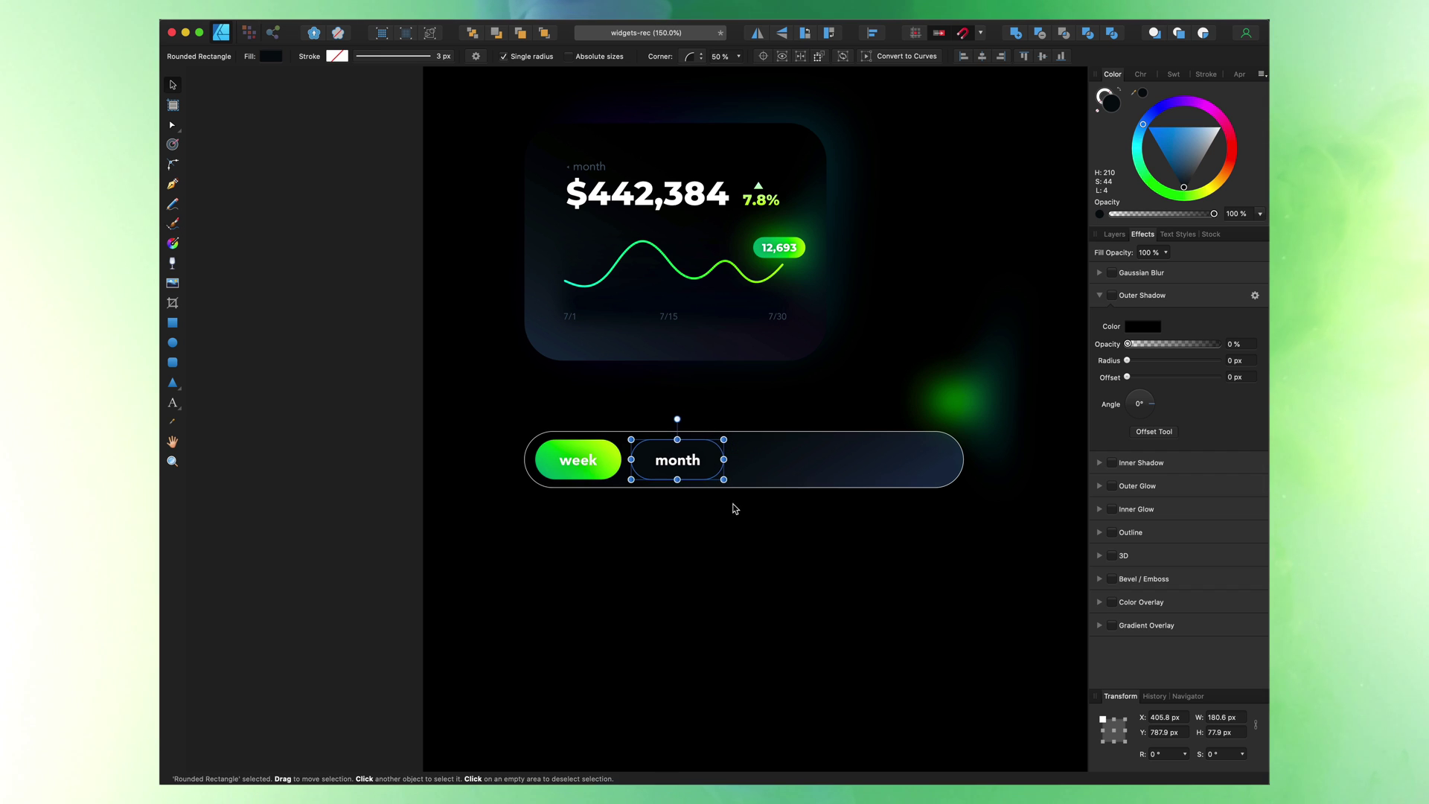
click(588, 462)
drag(622, 460, 587, 462)
click(704, 471)
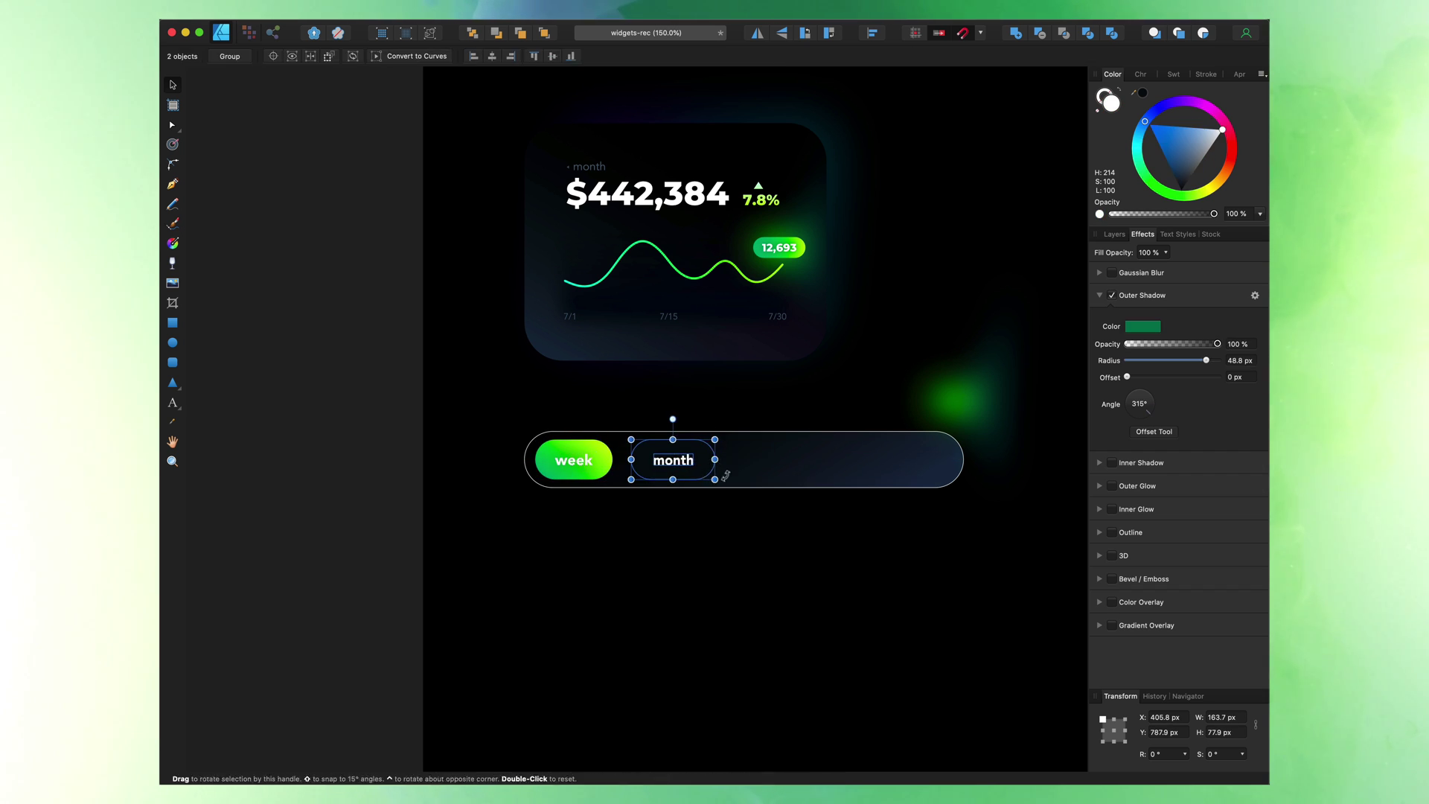
drag(718, 461, 713, 460)
- Duplicate the dark pill with its "month" label farther right along the bar and adjust the spacing between the options
drag(686, 462, 794, 463)
key(super+d)
click(702, 473)
click(686, 463)
shift+click(584, 462)
key(Up)
key(super+d)
- Change the third option's label from the copied "month" to "year" and narrow its dark pill to about 130 px
click(686, 464)
shift+click(653, 475)
key(g)
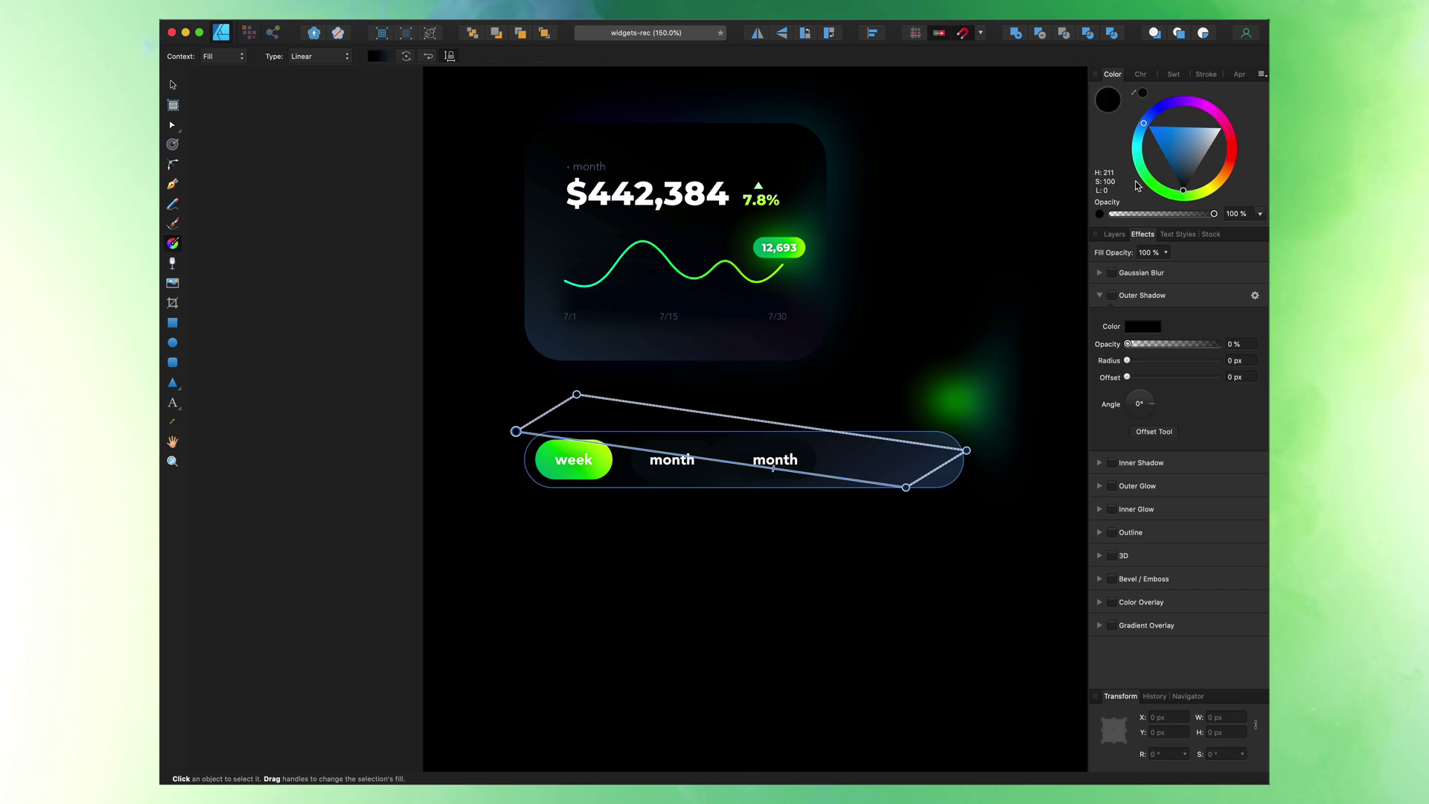
double_click(774, 460)
text(year)
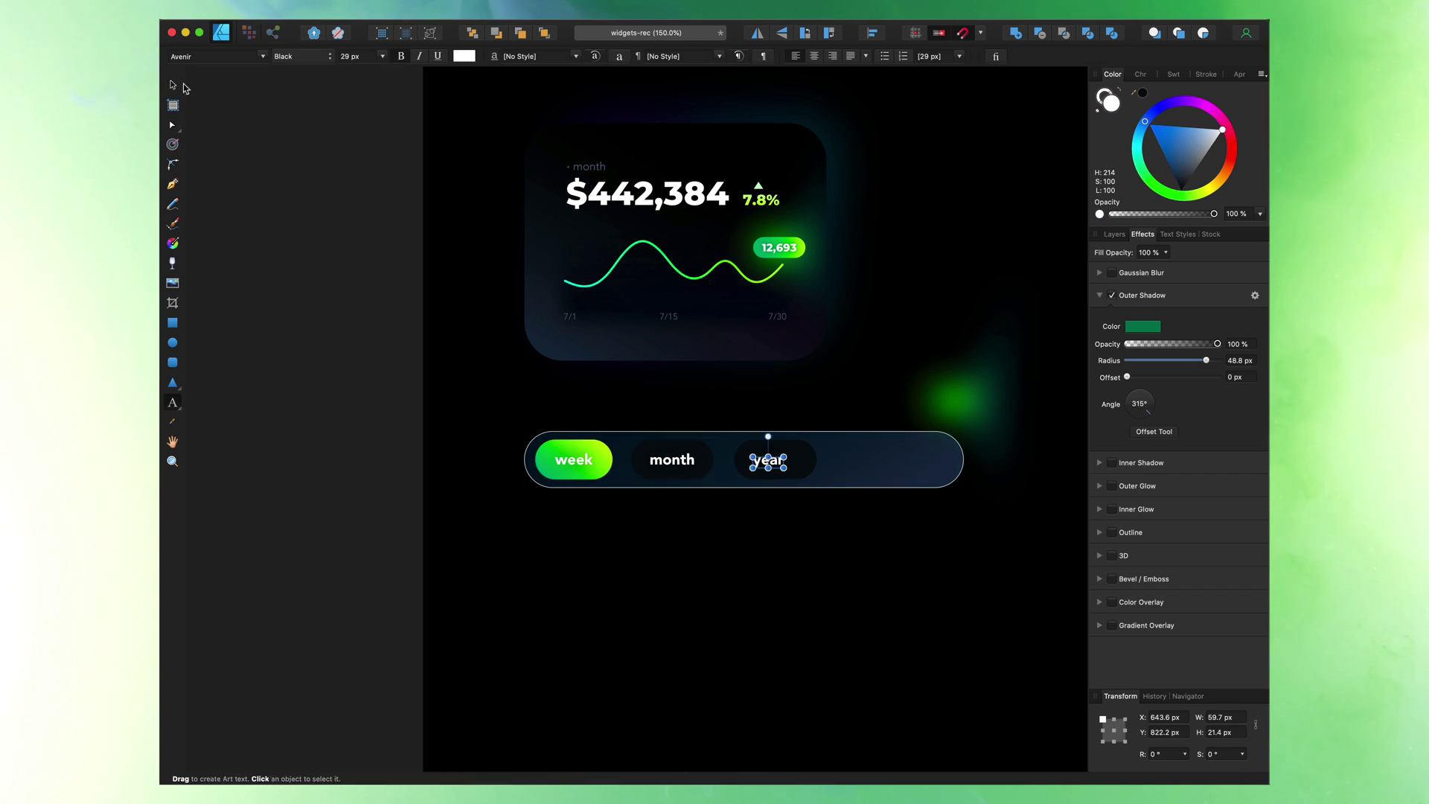
click(776, 465)
shift+click(775, 462)
mouse_move(774, 461)
mouse_down()
mouse_move(855, 461)
mouse_move(775, 467)
mouse_up()
- Tighten the spacing of the month and year options along the bar and duplicate the year option farther right
click(676, 461)
shift+click(702, 469)
key(shift+Left)
key(shift+Left)
key(shift+Left)
key(Right)
key(Right)
key(Right)
key(Right)
key(Right)
key(shift+Right)
click(774, 460)
shift+click(793, 468)
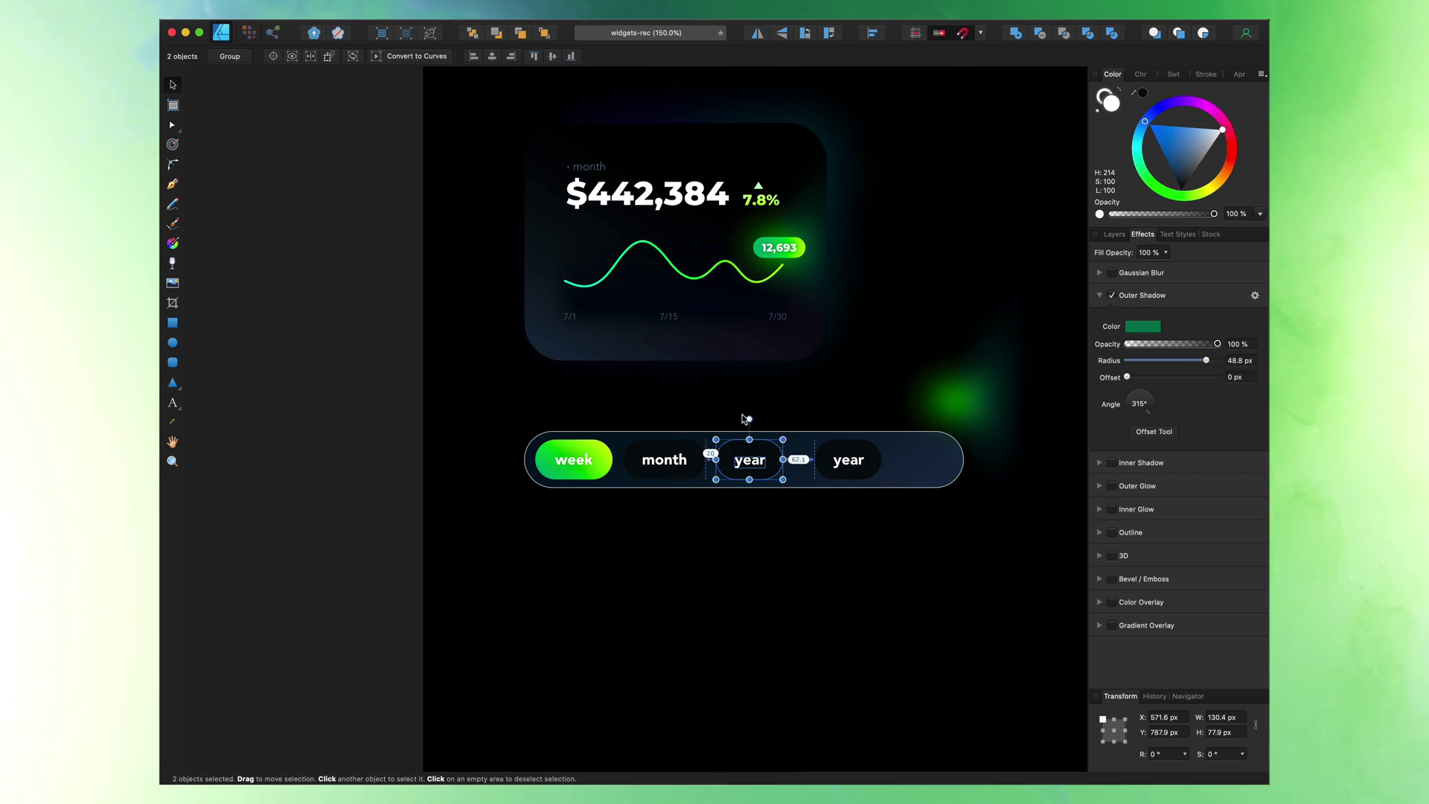
- Move the duplicated option closer, change its label to "custom" and widen its pill to about 170 px
click(850, 461)
shift+click(871, 467)
drag(872, 468, 849, 468)
double_click(828, 461)
text(custom)
key(Escape)
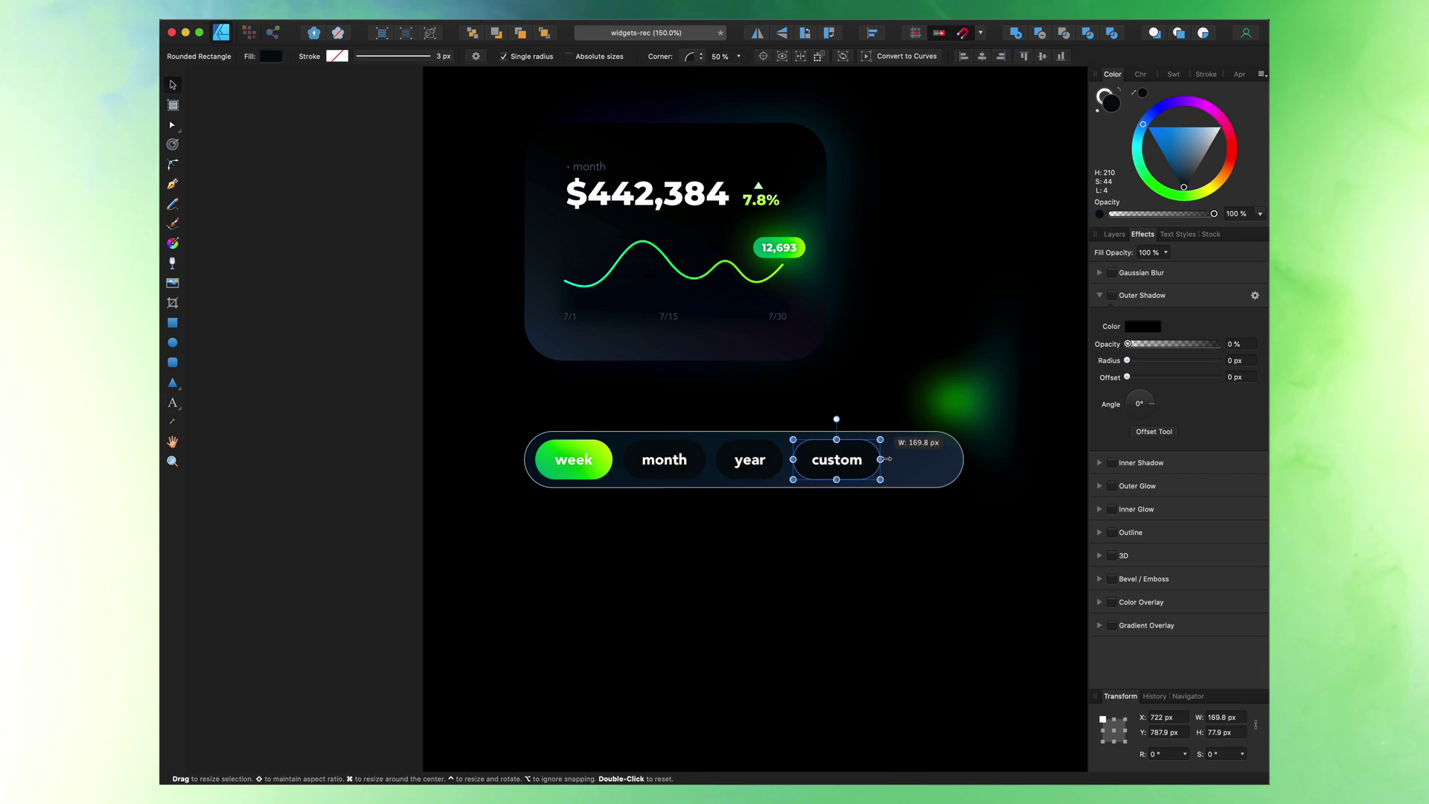
- Color the month, year and custom labels grey, about H 214, S 16, L 58, and set their font style to Roman
shift+click(749, 460)
mouse_move(1202, 146)
mouse_down()
mouse_move(1179, 165)
mouse_move(1193, 159)
mouse_up()
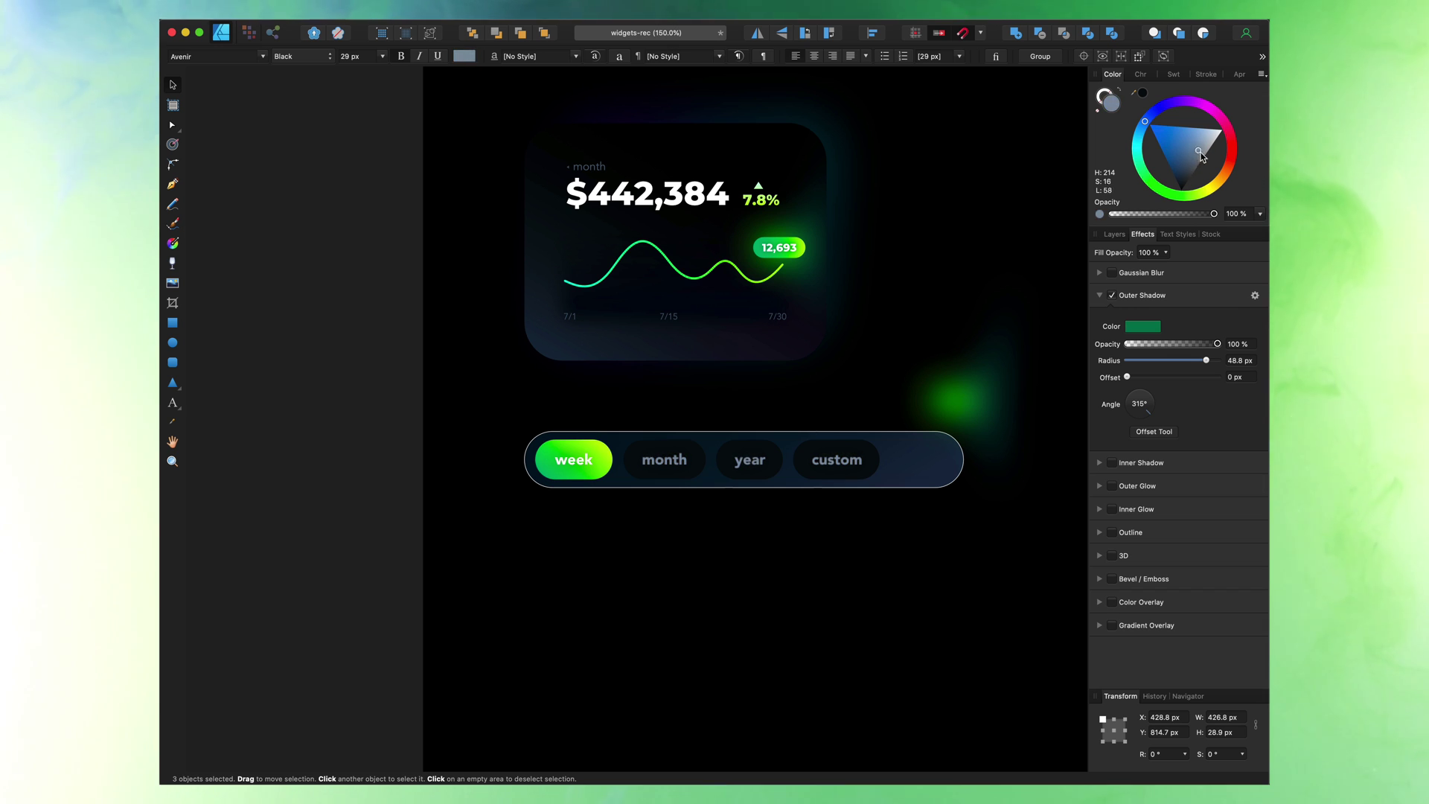
click(302, 56)
click(287, 25)
click(365, 519)
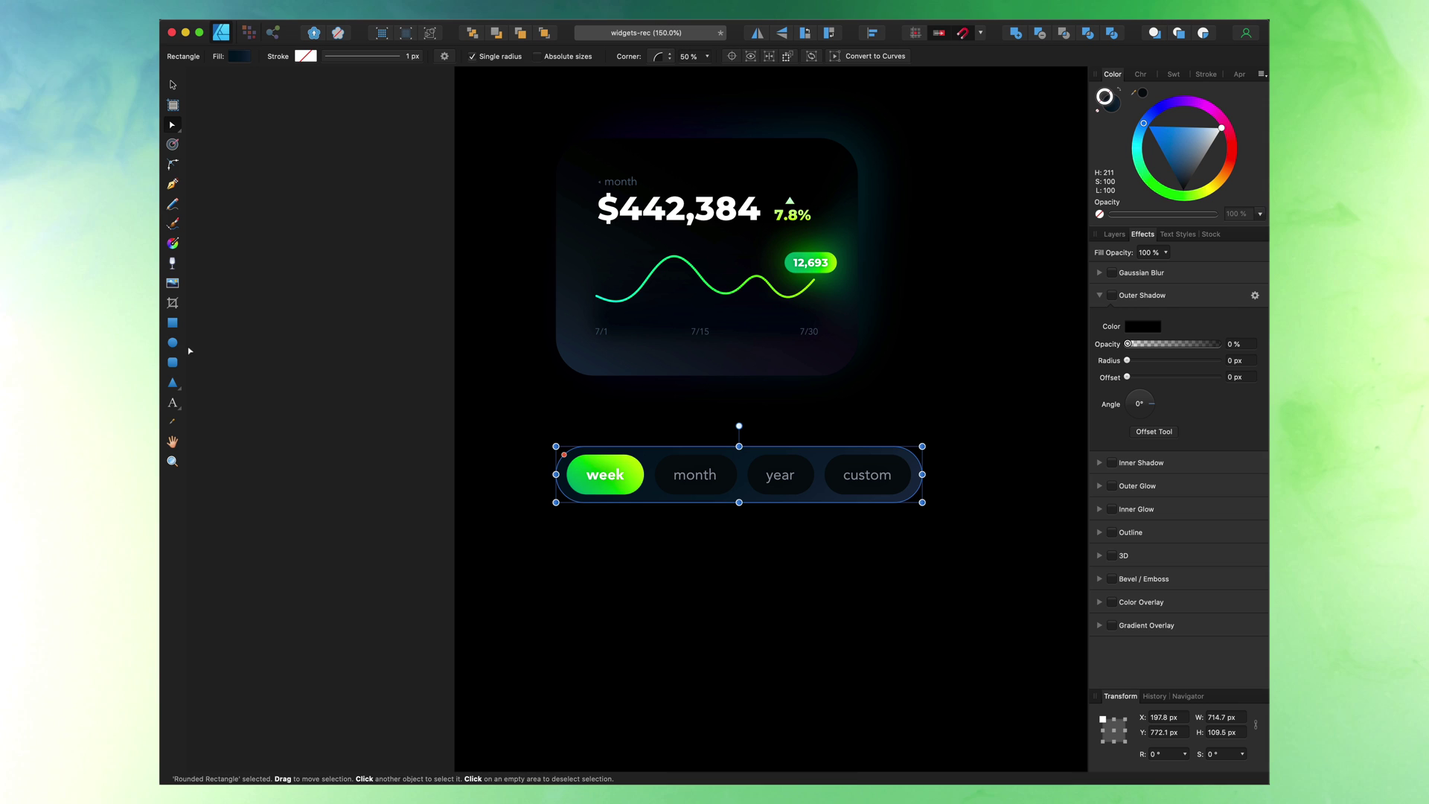
- Add an ellipse inside the bar behind "week" with a gradient from the value pill's sampled green to near-black, about H 211, S 77, L 7
drag(523, 454, 563, 487)
key(v)
key(g)
drag(1134, 93, 786, 264)
click(1143, 93)
drag(1172, 157, 1150, 172)
drag(1145, 176, 1191, 210)
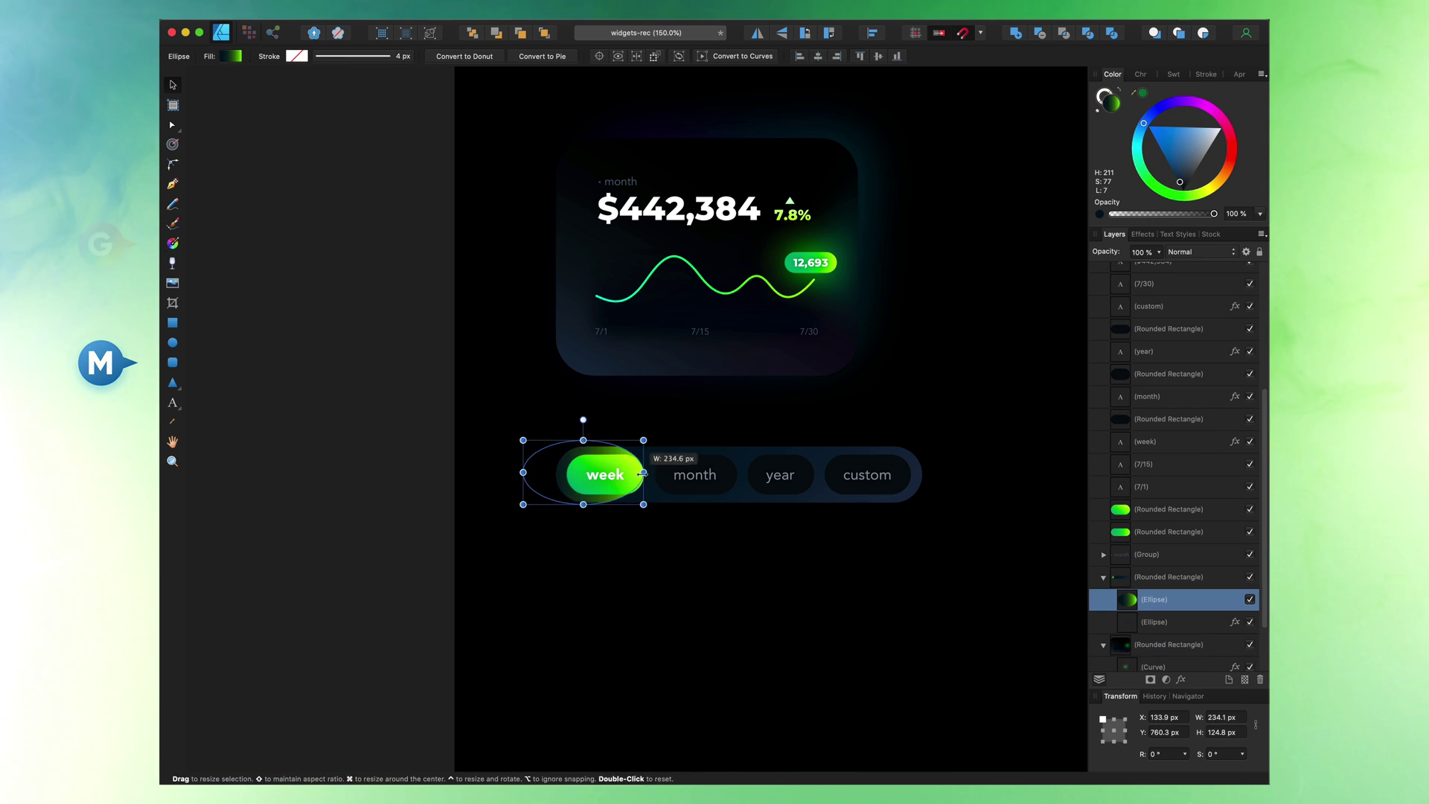
- Turn the ellipse into a soft green glow about 337 by 224 px and reverse the week pill's gradient
key(g)
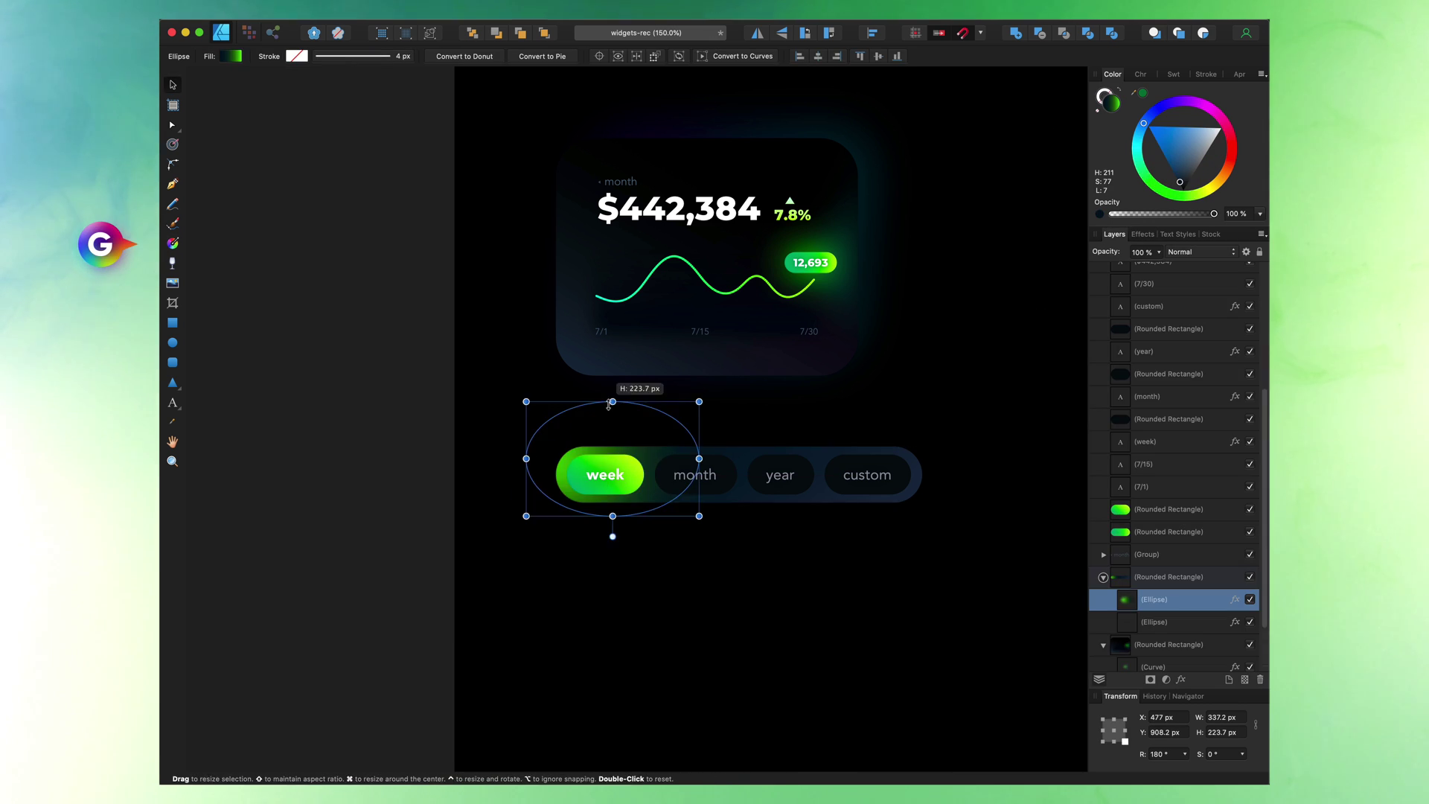
drag(611, 418, 607, 509)
click(707, 579)
click(610, 471)
- Set the month, year and custom labels in a lighter Avenir font style
scroll(520, 521, right, 2)
click(628, 481)
shift+click(713, 482)
shift+click(789, 483)
click(301, 57)
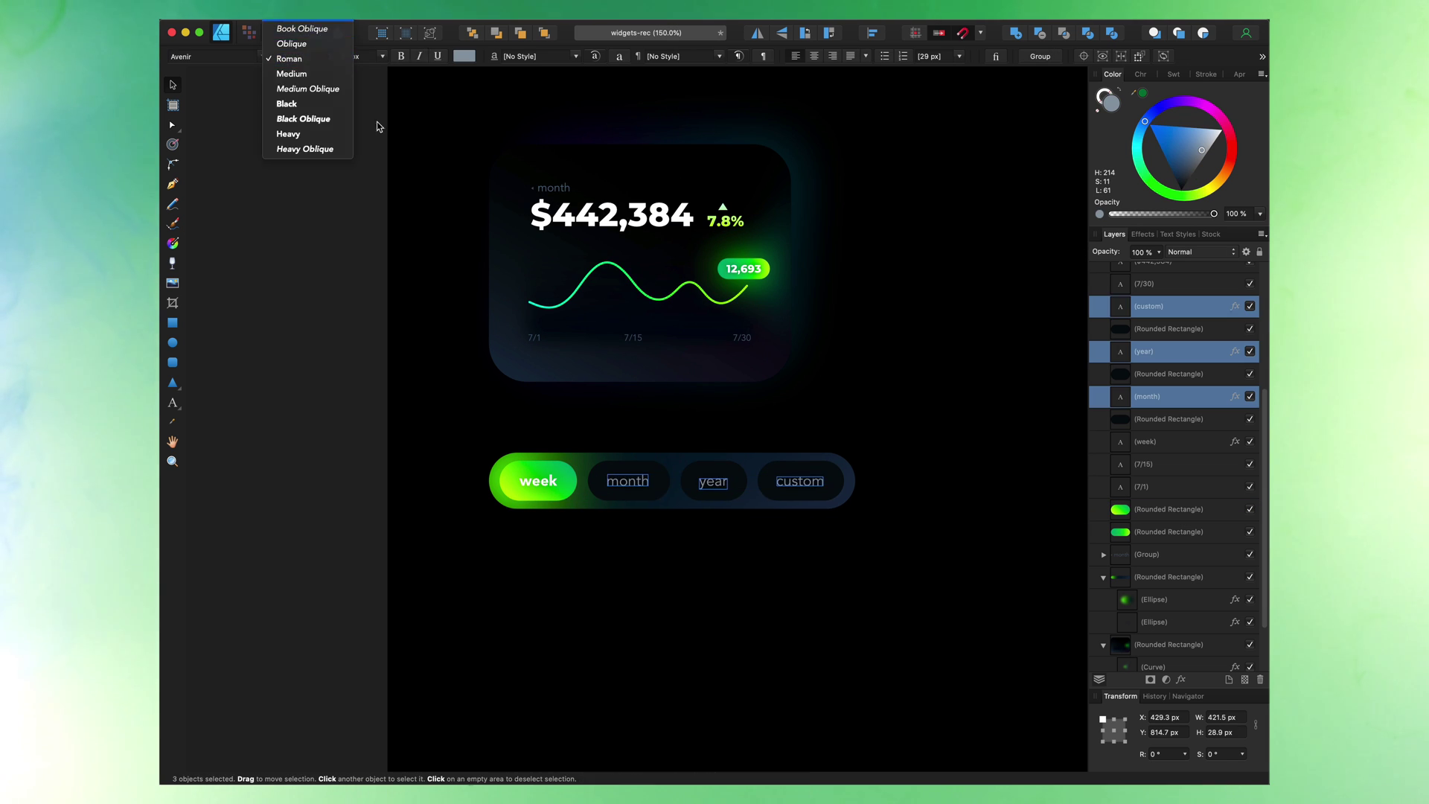
click(298, 20)
click(316, 350)
- Darken the grey of the month, year and custom labels so they recede behind the active week pill
click(628, 482)
shift+click(713, 483)
shift+click(790, 488)
drag(1203, 151, 1194, 155)
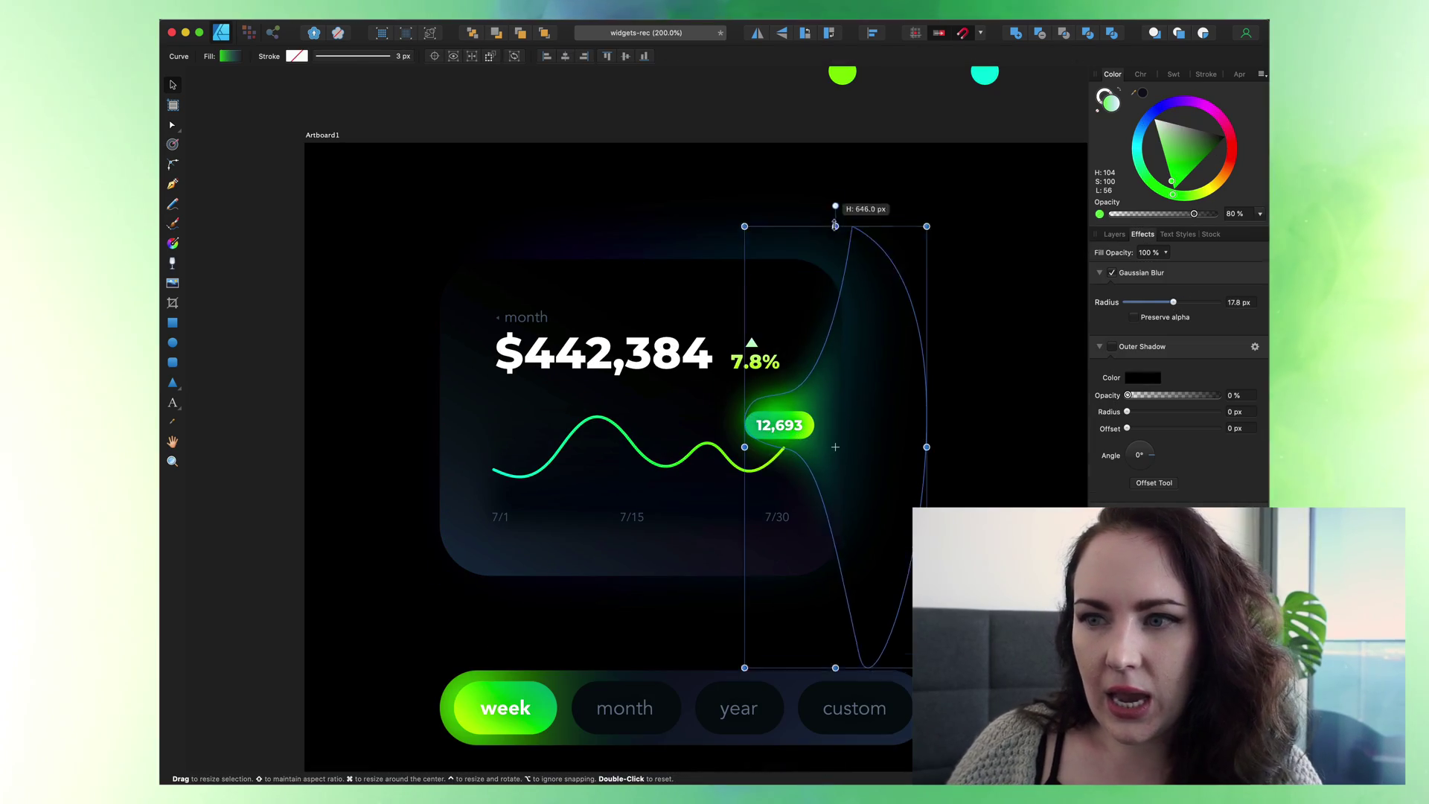
- Resize the blurred green glow shape behind the value pill to about 279 px wide
drag(745, 447, 739, 451)
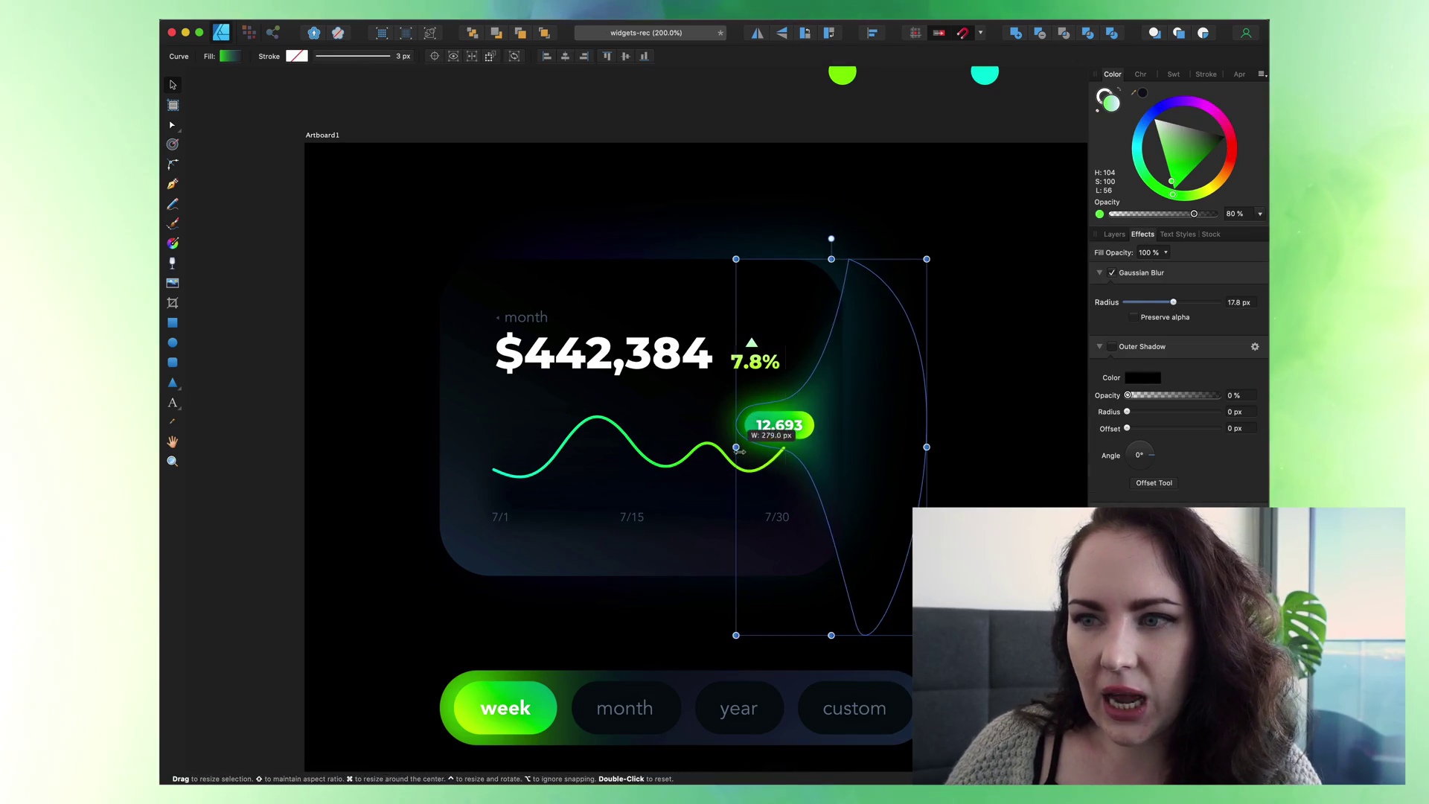
click(823, 399)
click(859, 424)
key(g)
key(v)
click(858, 446)
- Reshape the glow by moving its lower and upper end nodes outward to the right and closer together vertically
key(a)
drag(854, 623, 899, 595)
drag(849, 259, 903, 280)
click(255, 536)
scroll(758, 422, up, 1)
- Adjust the glow shape's nodes around the value pill so the light fans out toward the card's right edge
click(757, 422)
drag(790, 418, 793, 408)
click(786, 467)
drag(821, 471, 879, 532)
scroll(824, 484, up, 1)
click(255, 536)
scroll(879, 453, up, 2)
scroll(879, 453, right, 2)
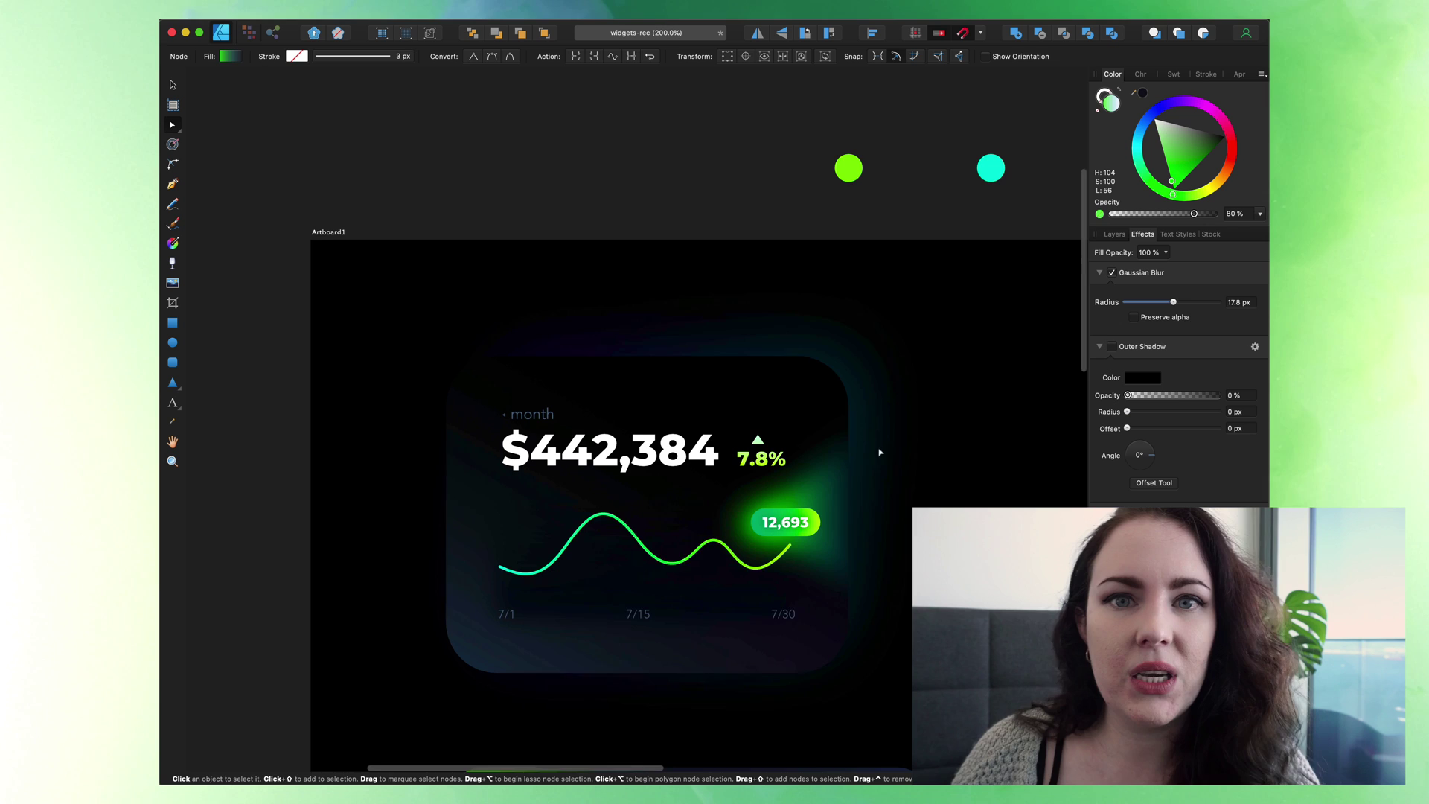
- Increase the glow shape's Gaussian blur radius and fine-tune the green in its gradient
scroll(879, 452, up, 1)
drag(1173, 302, 1184, 303)
key(g)
drag(1172, 181, 1174, 190)
key(v)
scroll(909, 292, down, 2)
scroll(908, 291, left, 2)
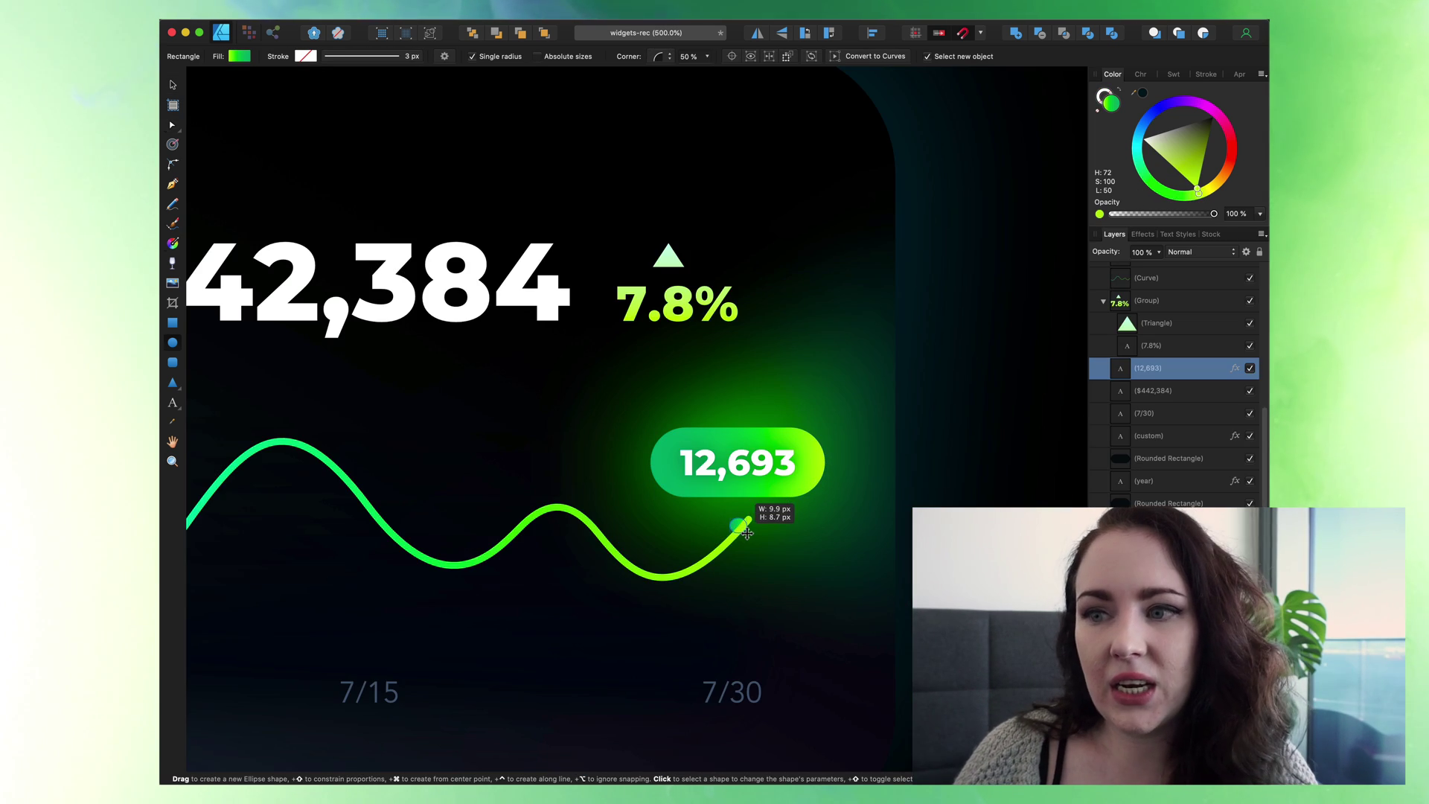
- Draw a small circle at the curve's end, fill it H 72, S 100, L 64, and place its green copy directly beneath it
drag(747, 533, 747, 537)
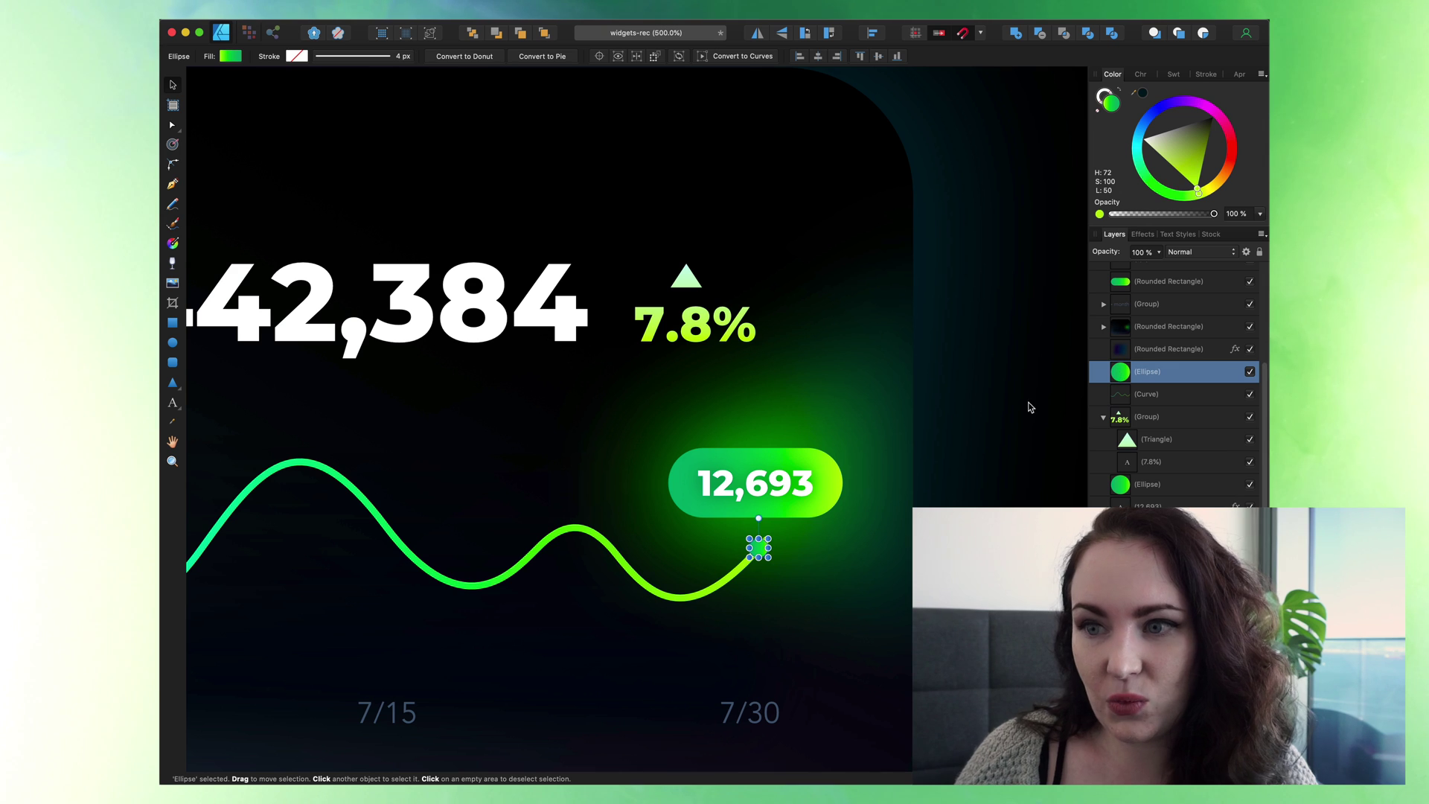
click(1198, 190)
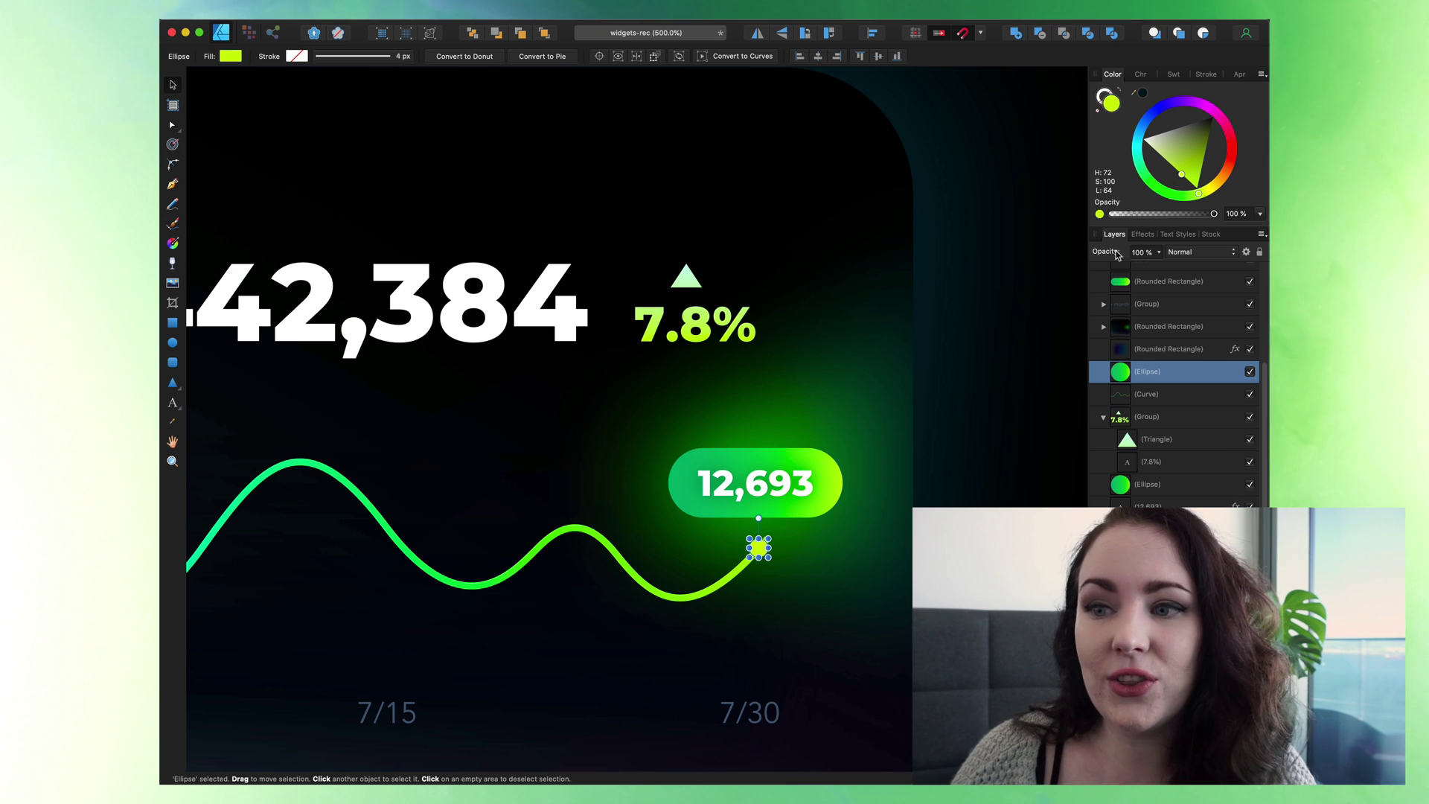
click(1123, 493)
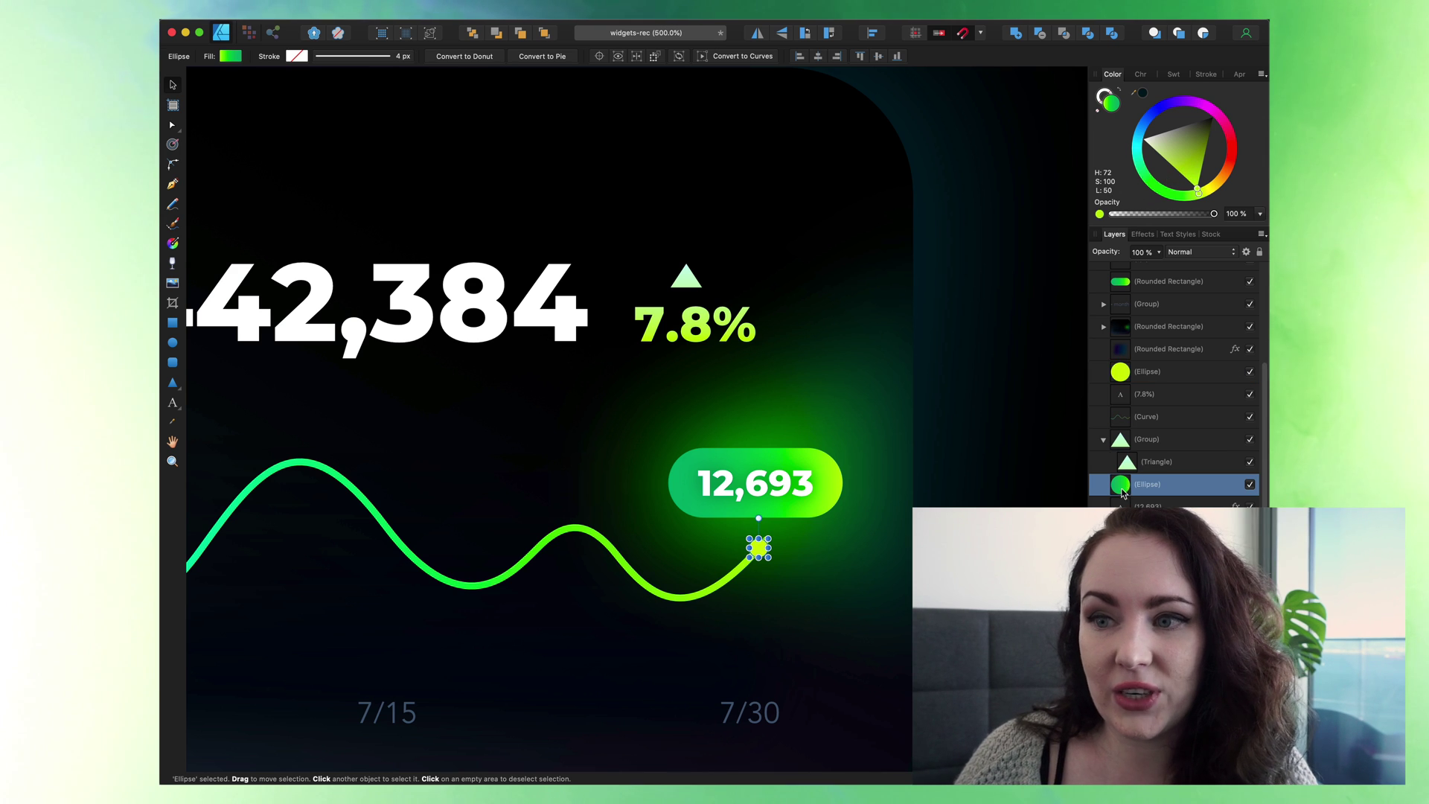
drag(1123, 493, 1120, 395)
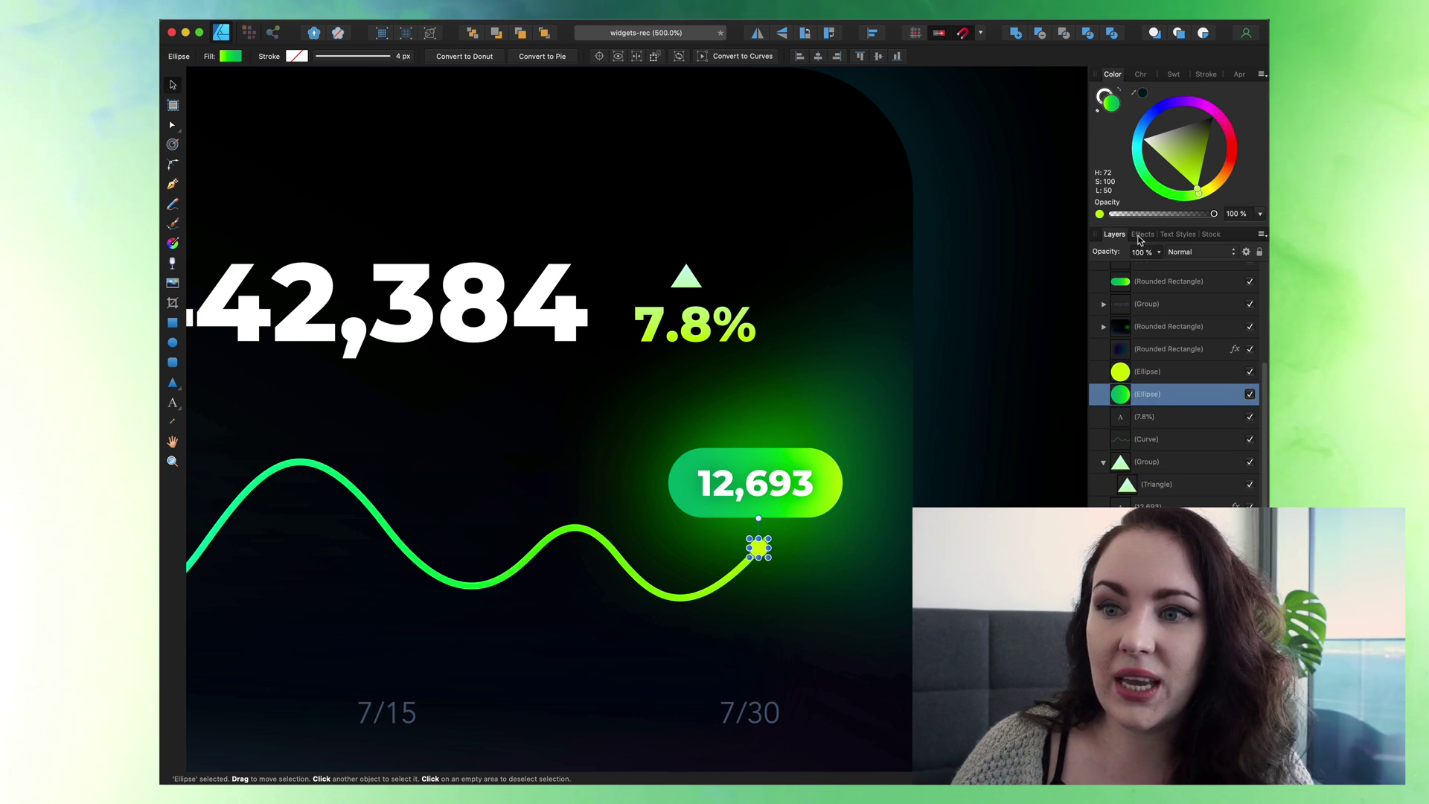
- Apply a Gaussian blur to the lower green circle and adjust the gradient of the bright marker circle
click(1139, 235)
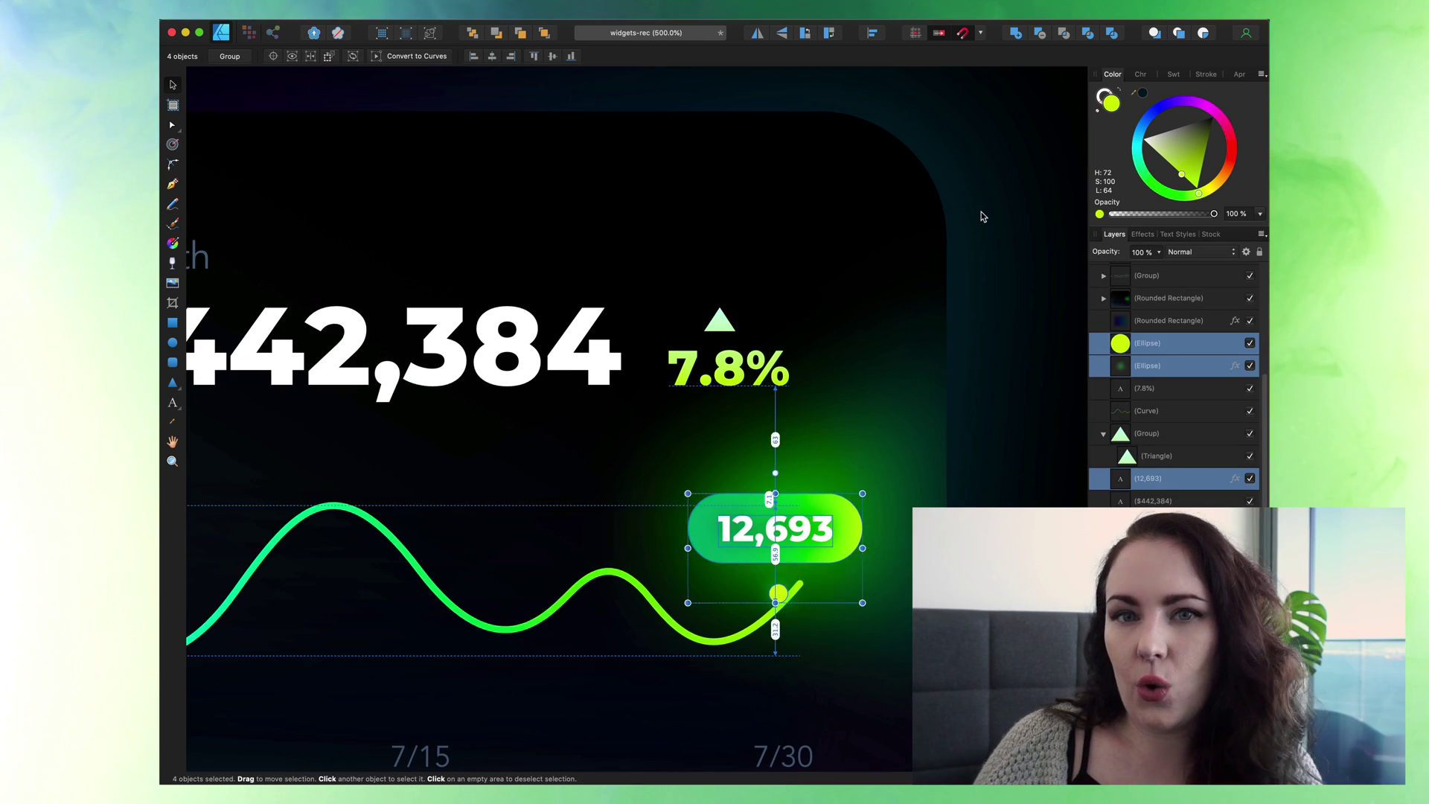
key(g)
mouse_move(1199, 195)
mouse_down()
mouse_move(1182, 196)
mouse_move(1198, 189)
mouse_up()
key(v)
click(1031, 464)
- Enlarge the blurred circle around the curve marker and set its Gaussian blur radius to about 5.6 px
click(788, 614)
drag(789, 616, 798, 625)
click(1143, 234)
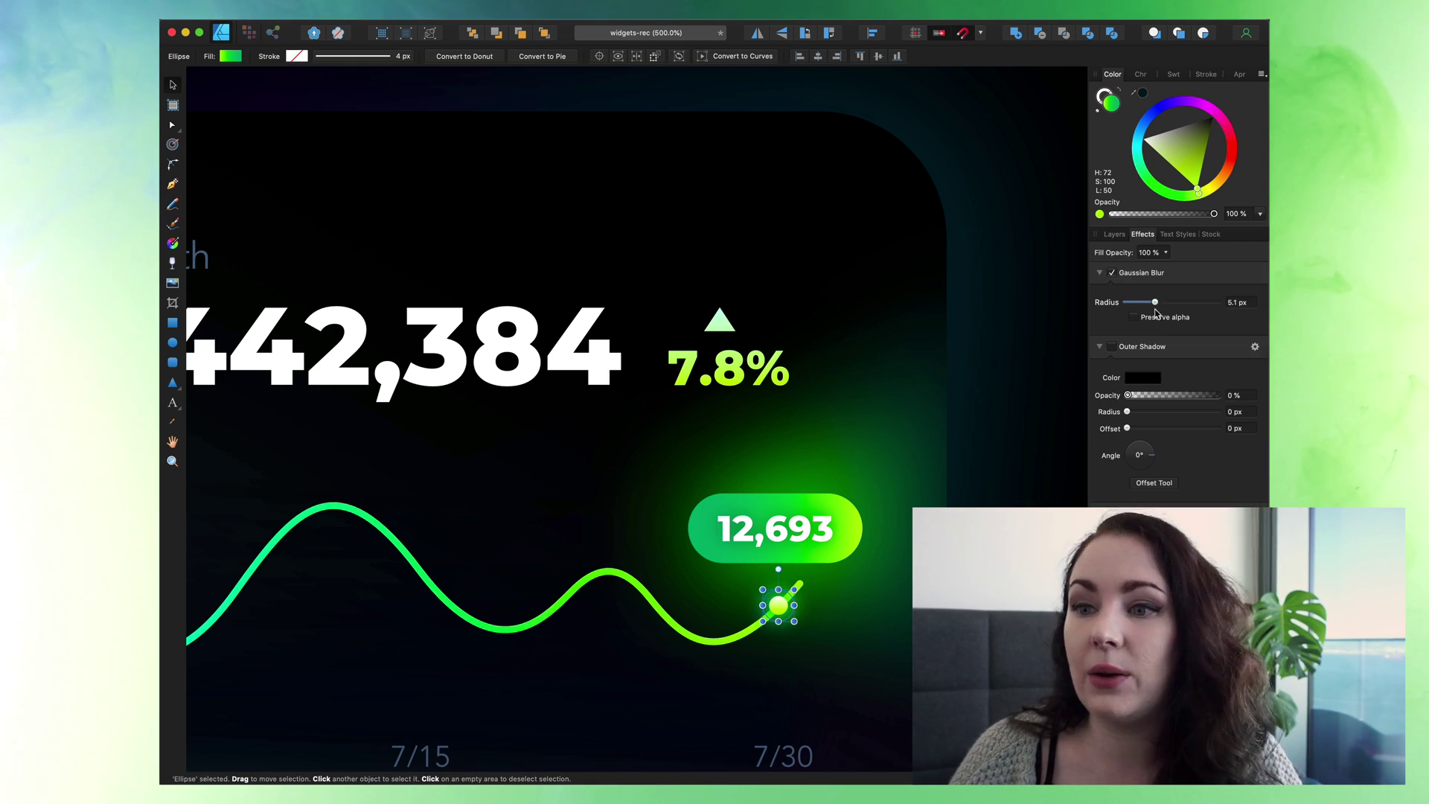
drag(1154, 303, 1157, 302)
click(967, 318)
key(super+minus)
key(super+minus)
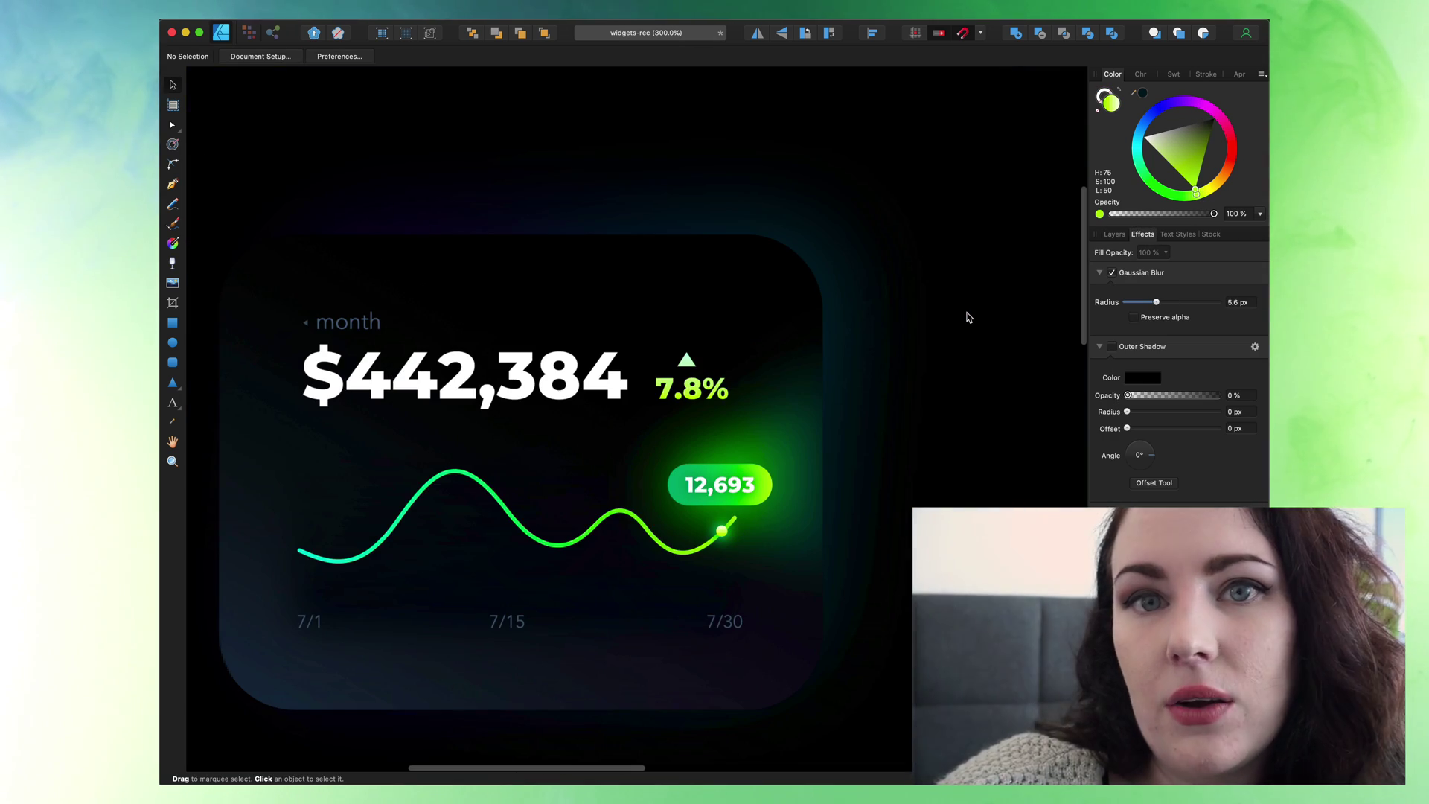